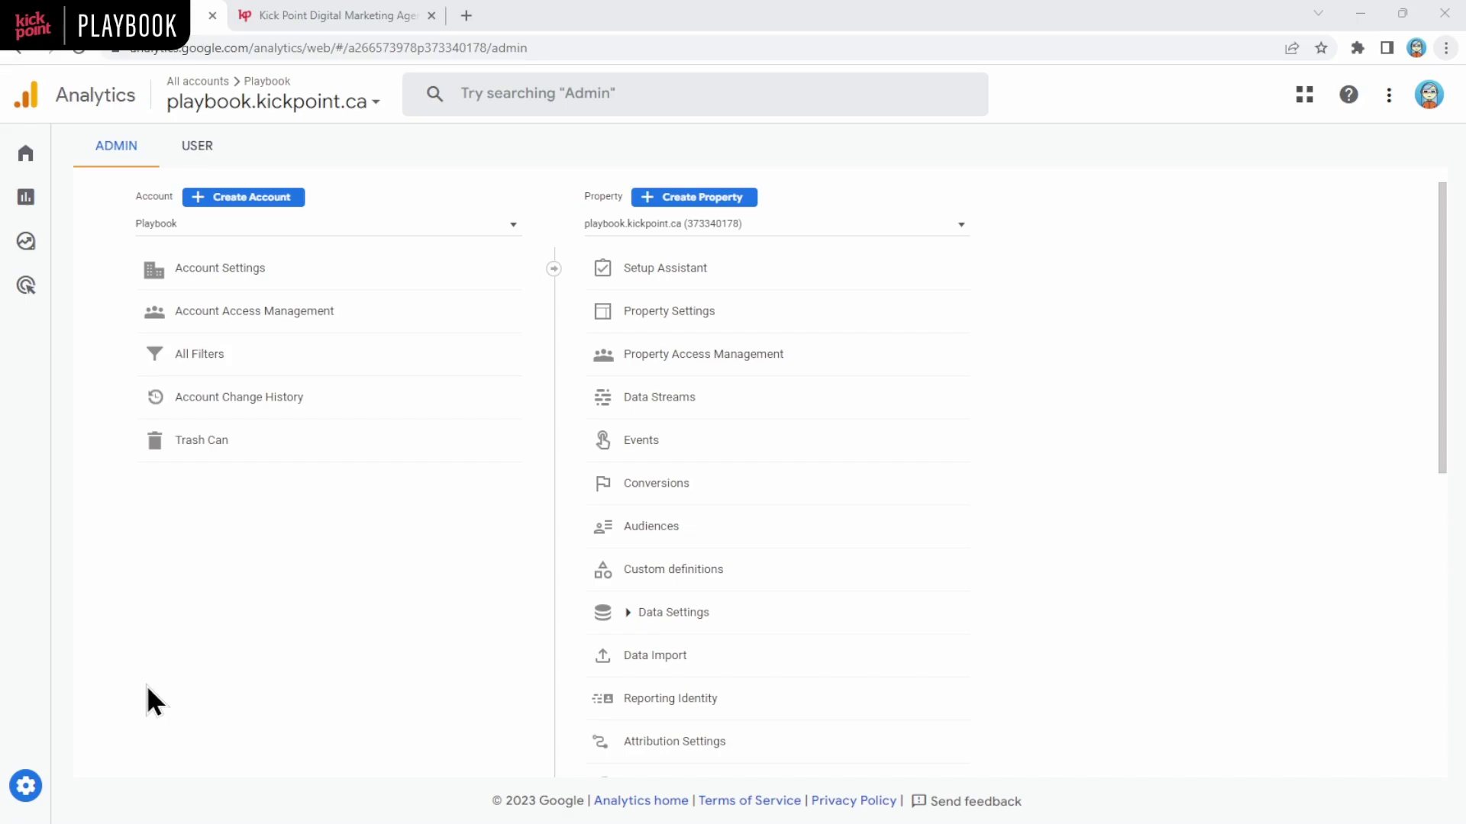
Start a new Google Analytics property named kickpoint.ca.
{"action": "mouse_move", "coordinate": [33, 786]}
{"action": "left_click", "coordinate": [727, 200]}
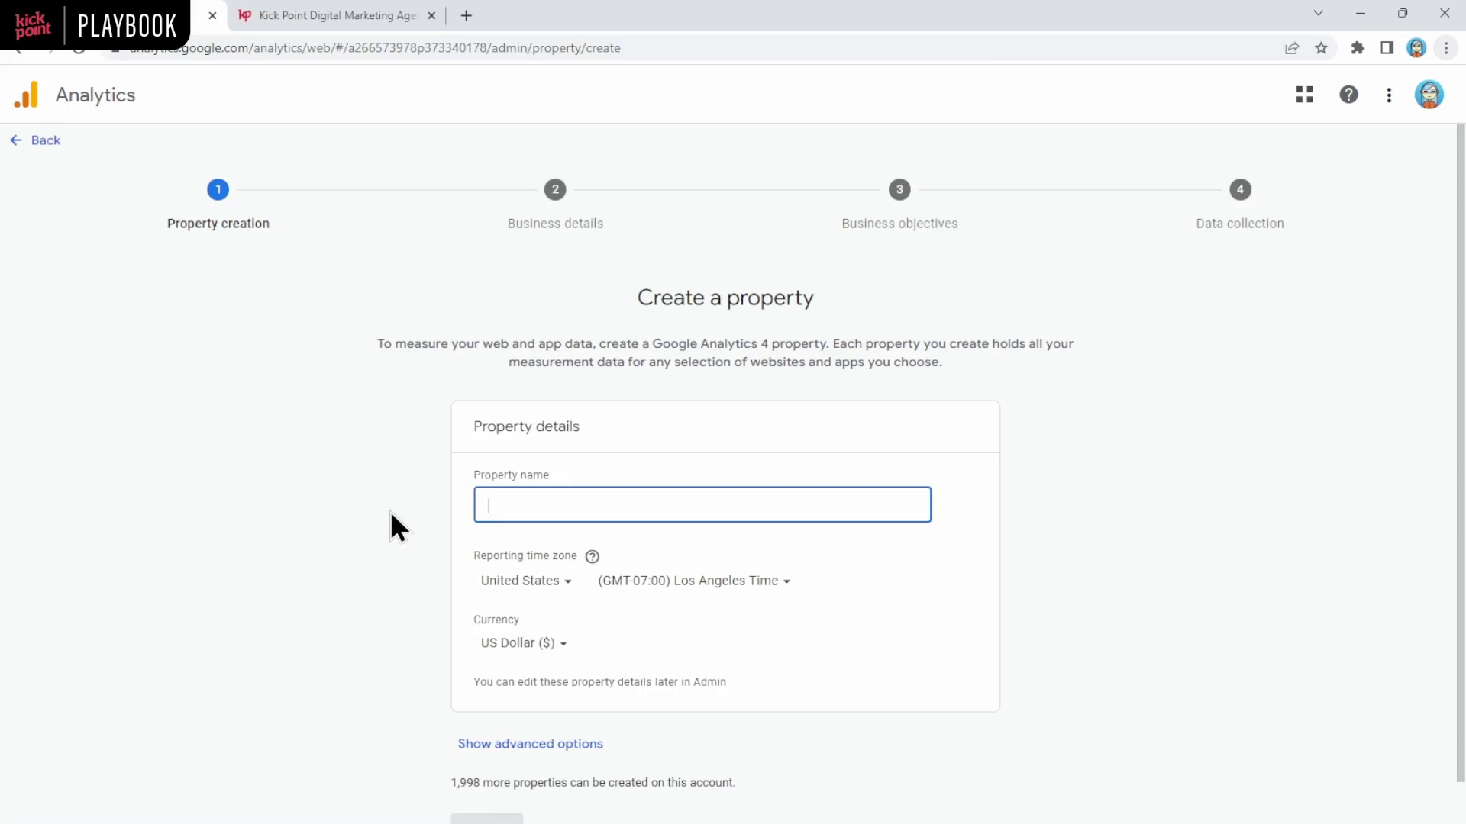
{"action": "type", "text": "kickpoint"}
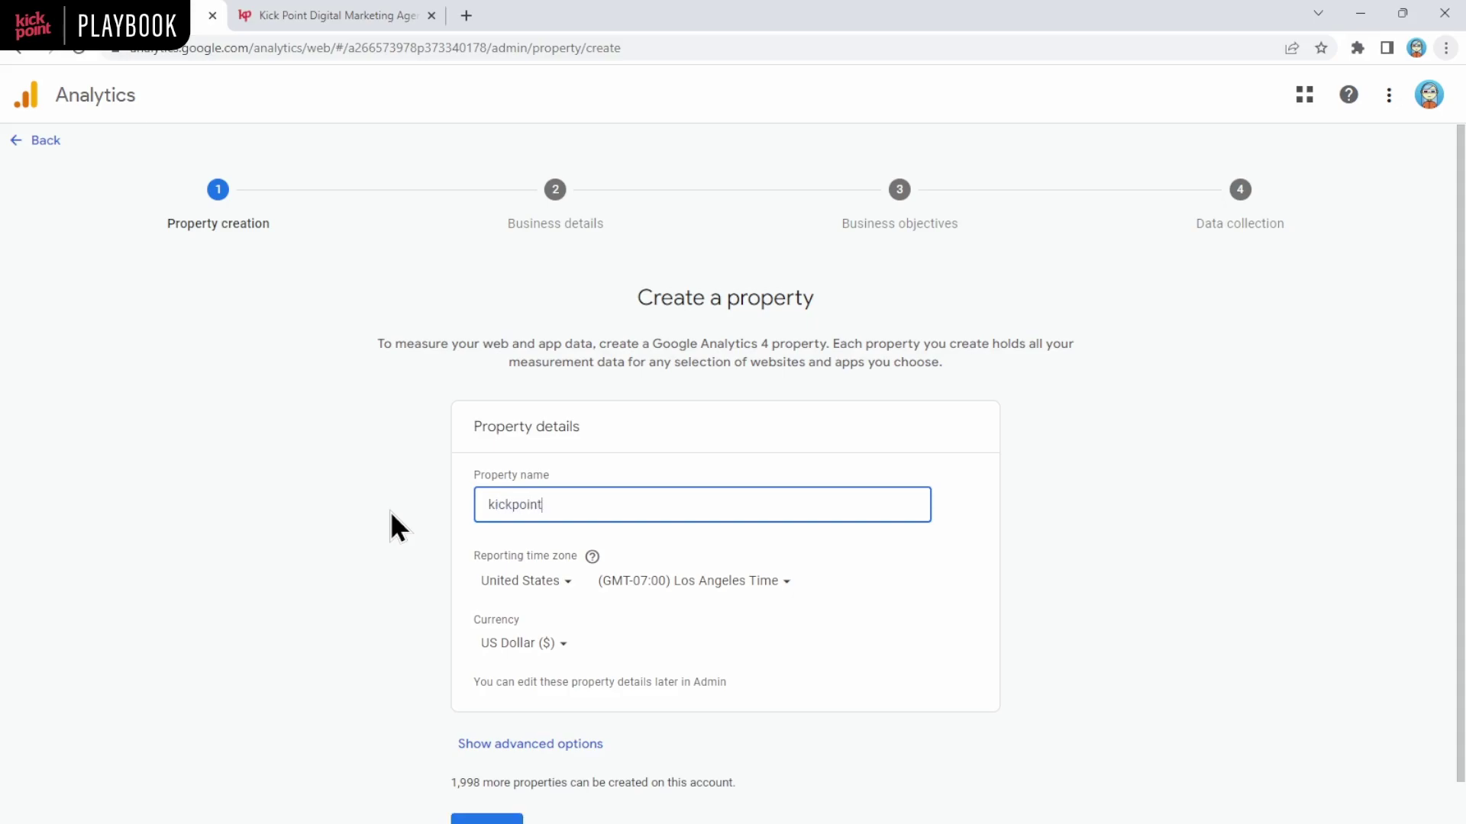
{"action": "type", "text": ".ca"}
{"action": "scroll", "coordinate": [537, 679], "scroll_direction": "down", "scroll_amount": 1}
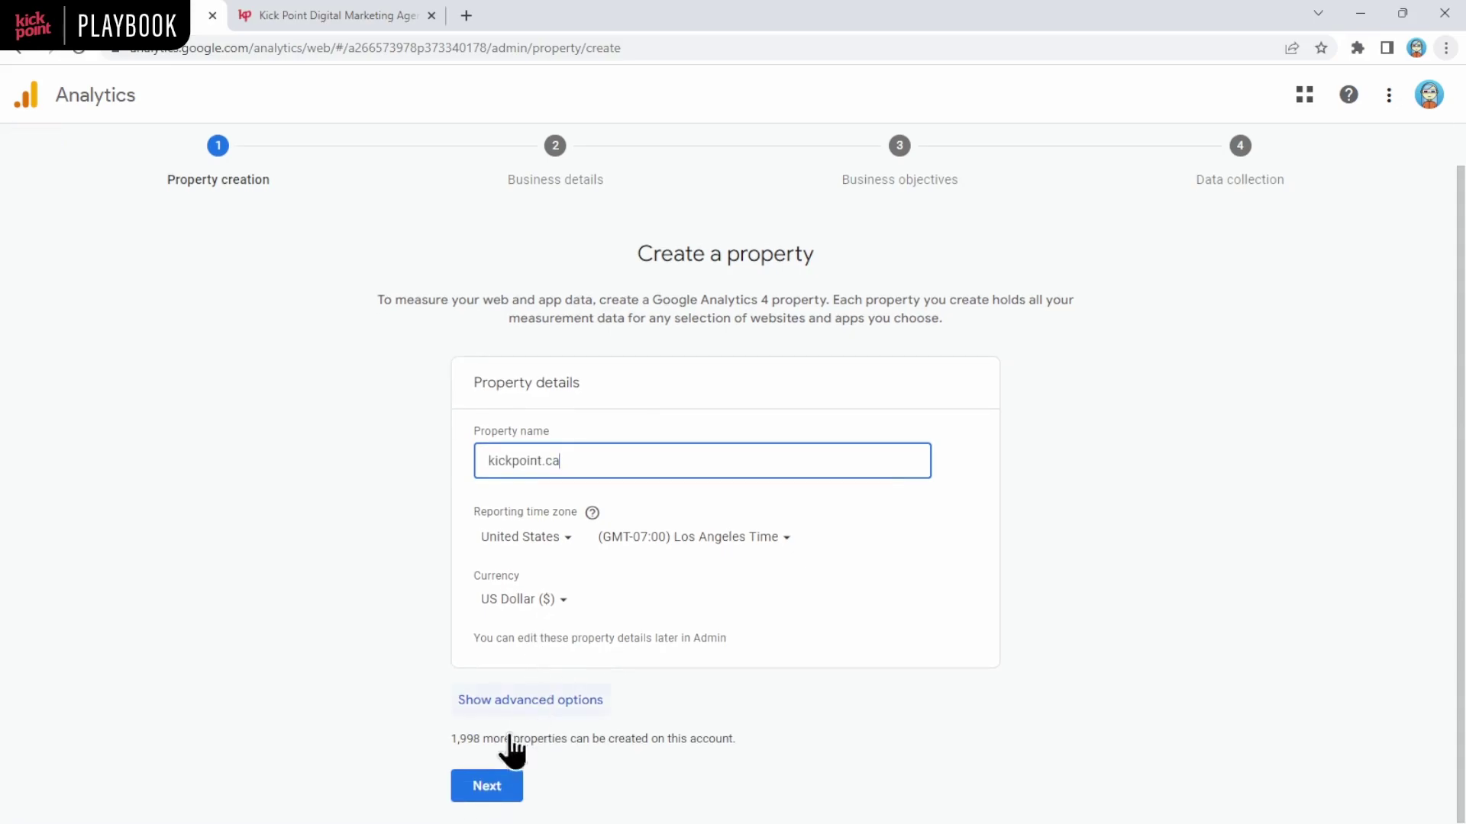
Set the business industry to Home & Garden and business size to Very Large.
{"action": "left_click", "coordinate": [487, 787]}
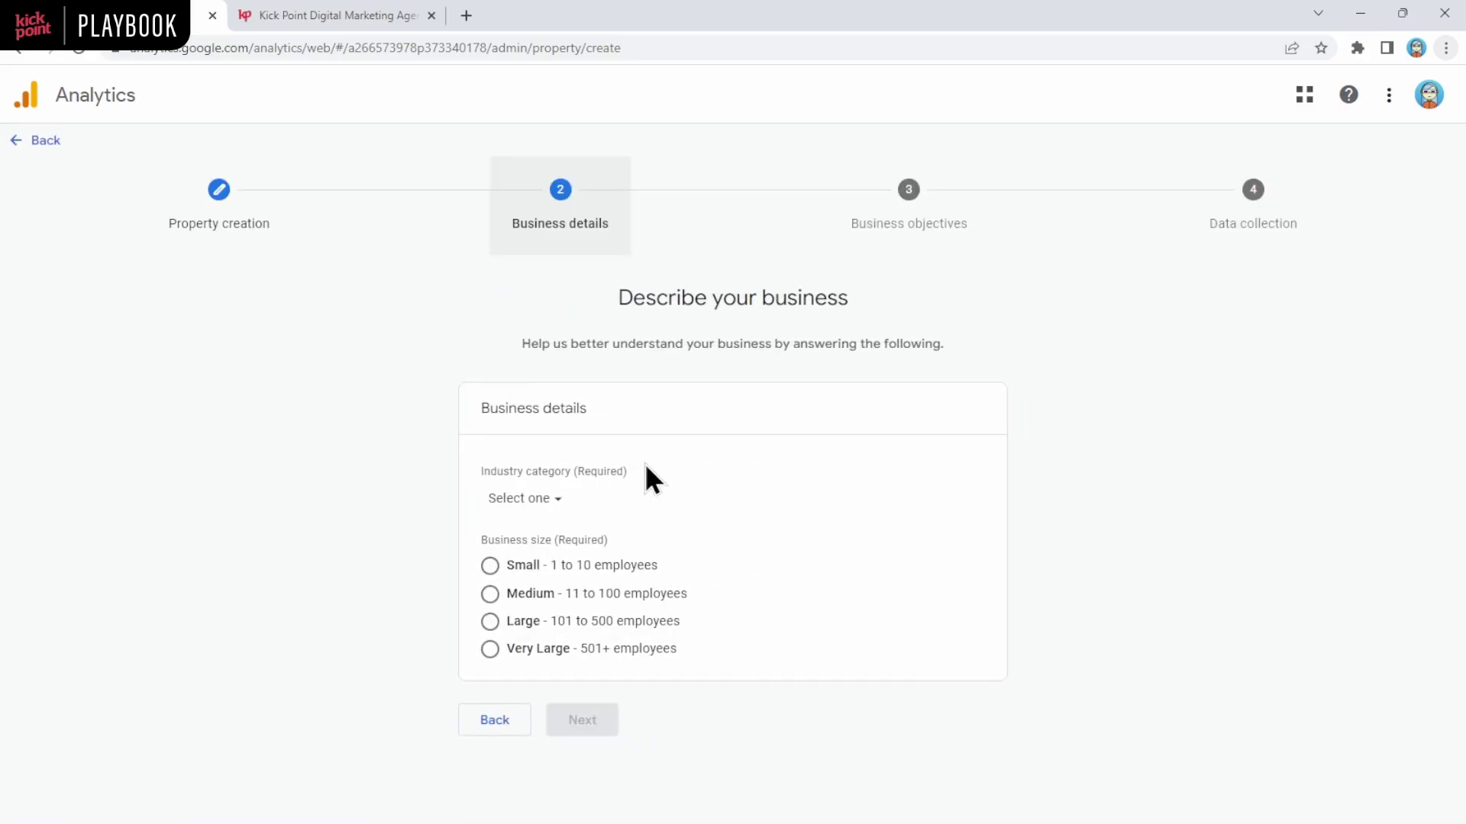
{"action": "left_click", "coordinate": [560, 504]}
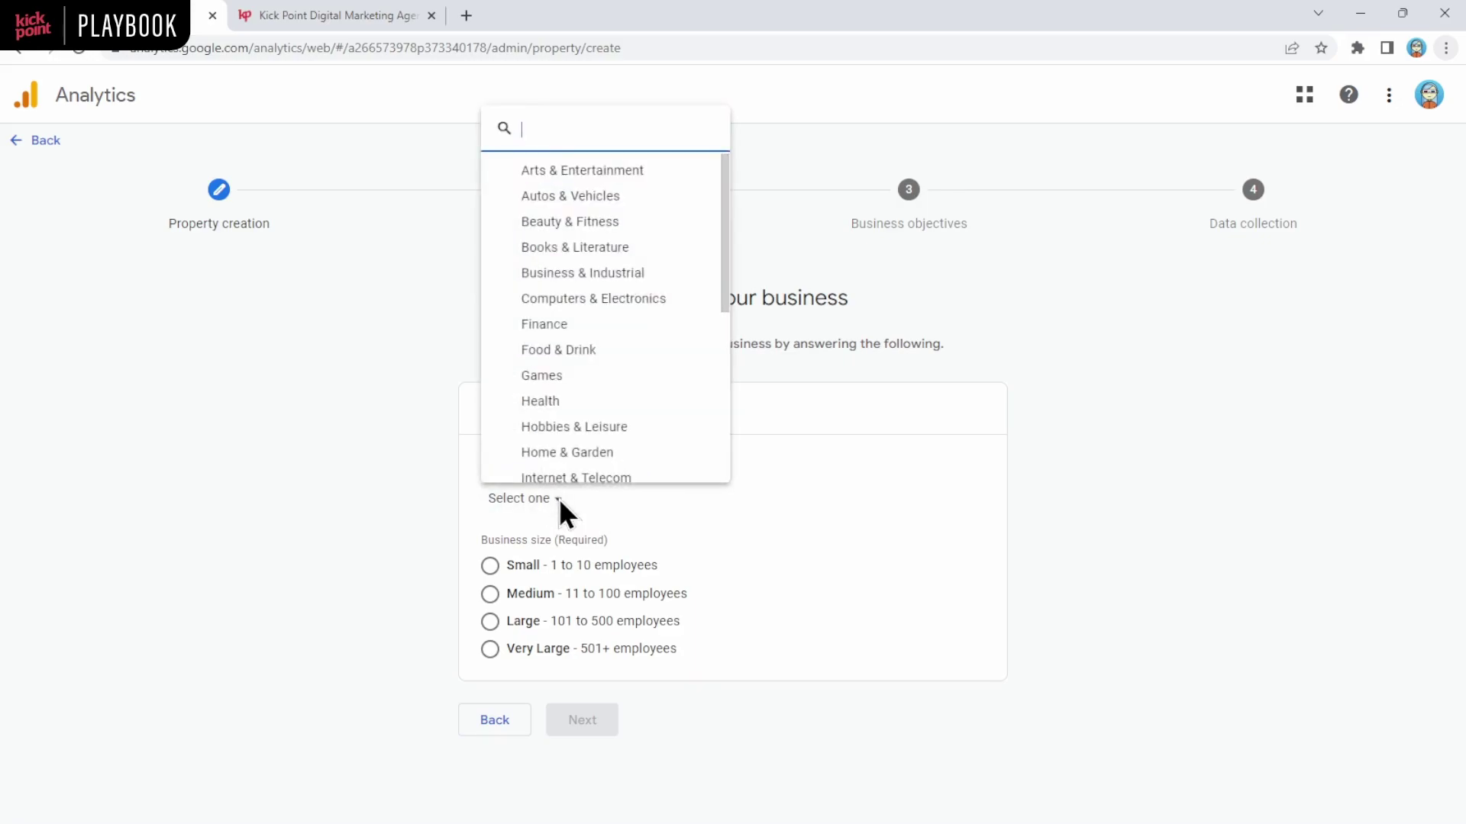
{"action": "left_click", "coordinate": [567, 454]}
{"action": "left_click", "coordinate": [490, 649]}
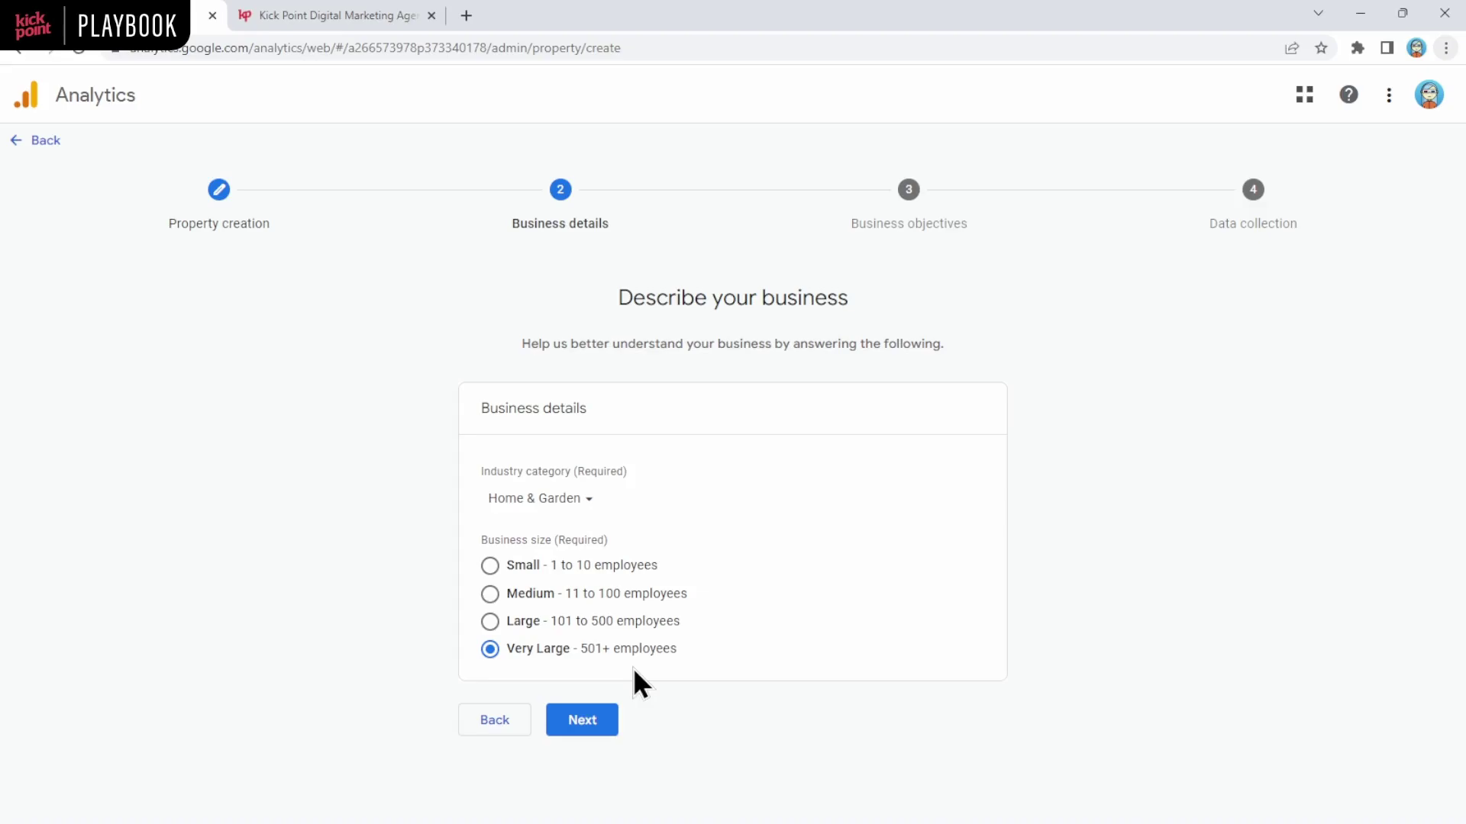
Choose Get baseline reports as the business objective.
{"action": "left_click", "coordinate": [582, 721]}
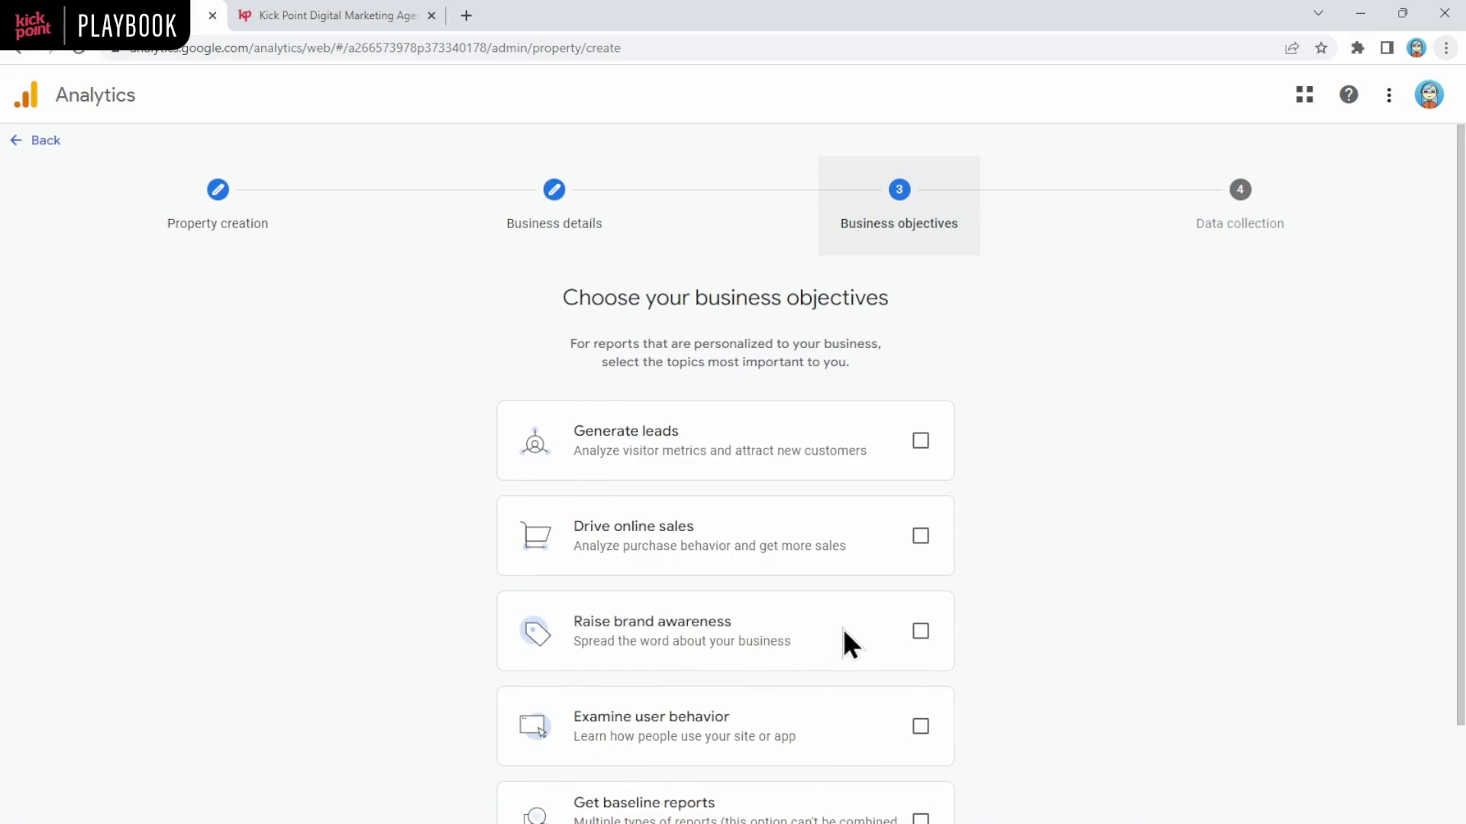
{"action": "scroll", "coordinate": [845, 641], "scroll_direction": "down", "scroll_amount": 2}
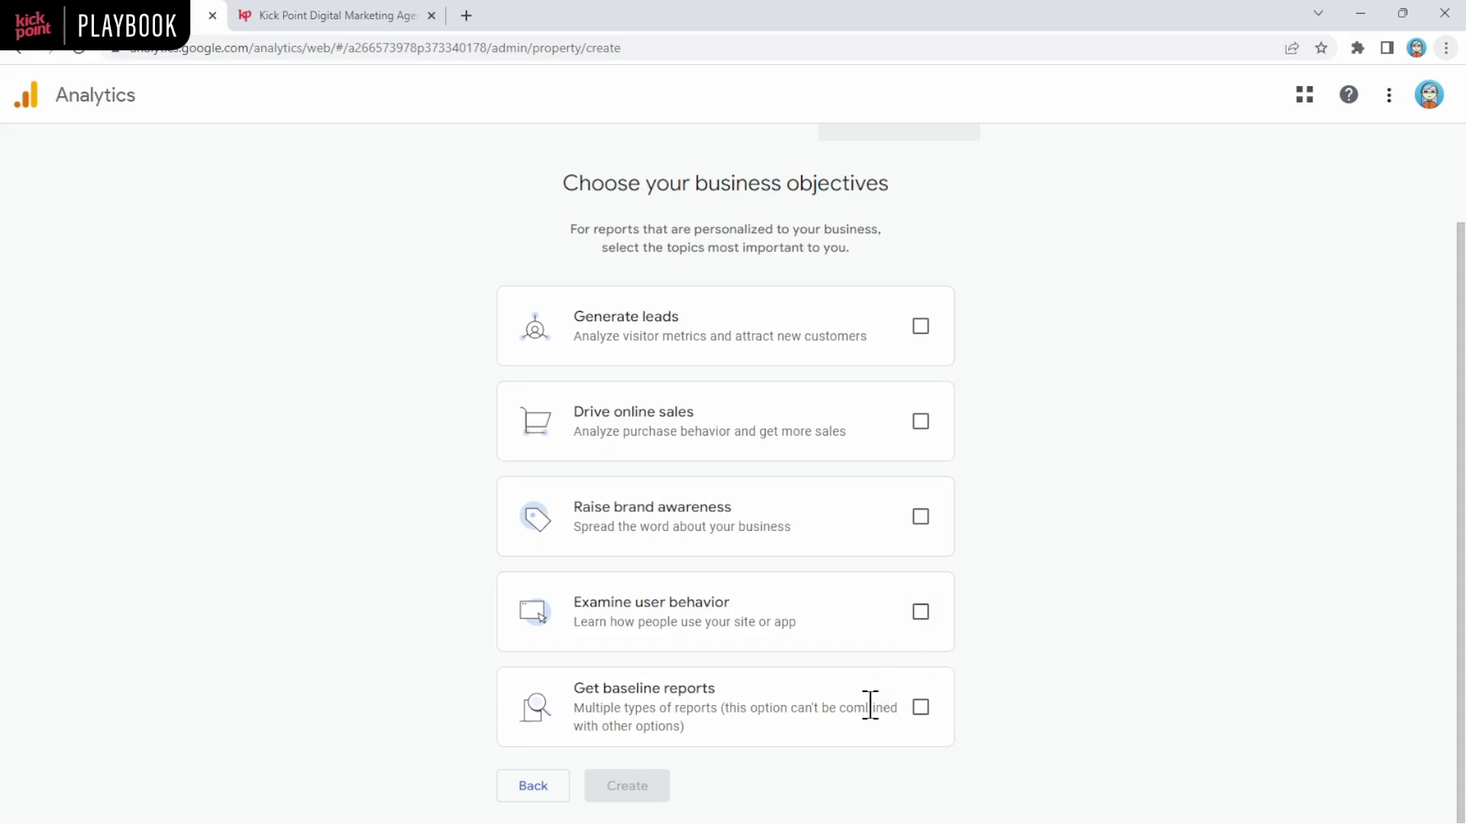
{"action": "left_click", "coordinate": [920, 708]}
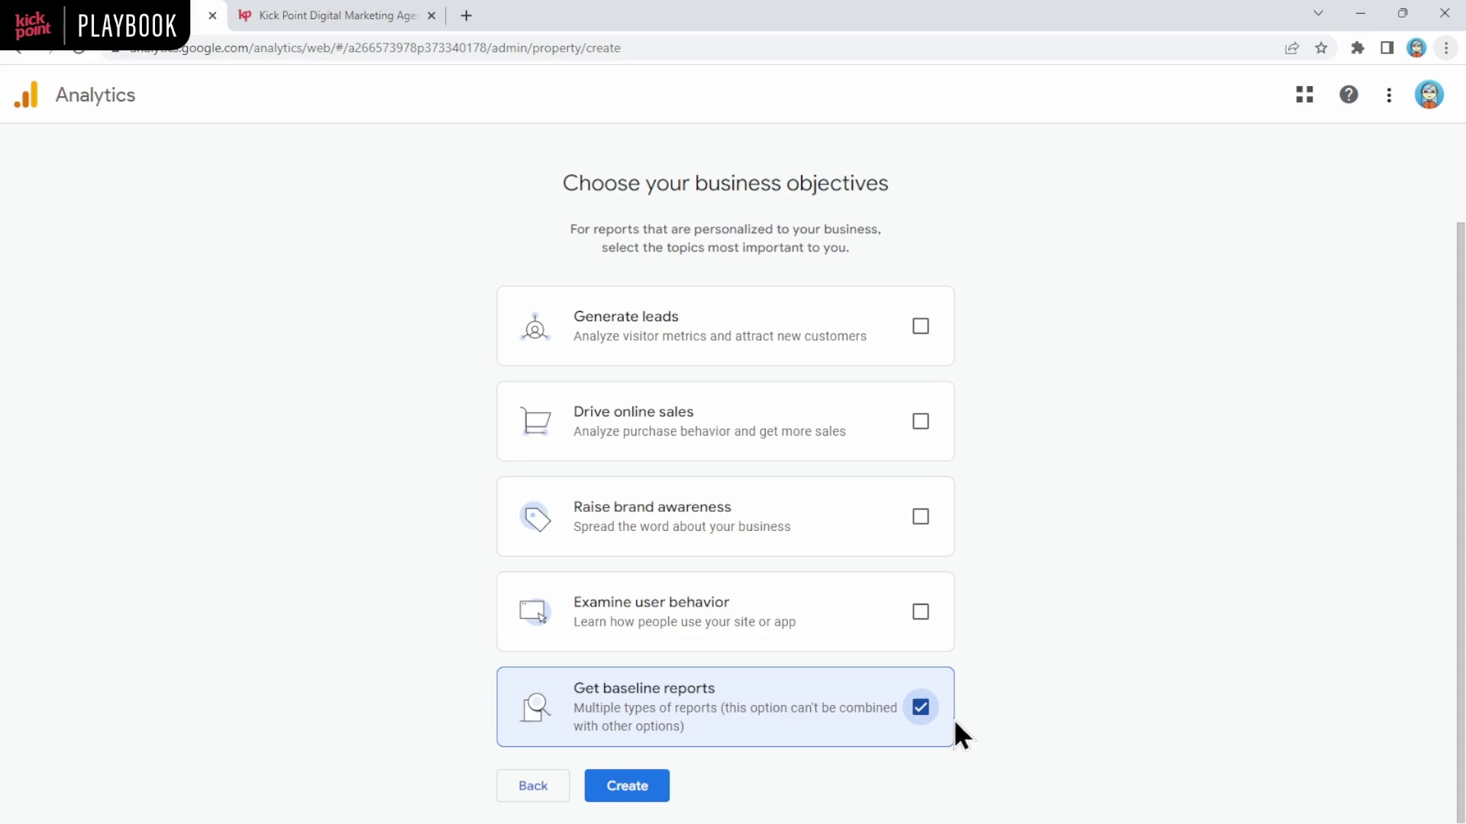
Create the property and start a Web data stream with kickpoint.ca as the URL.
{"action": "left_click", "coordinate": [630, 790]}
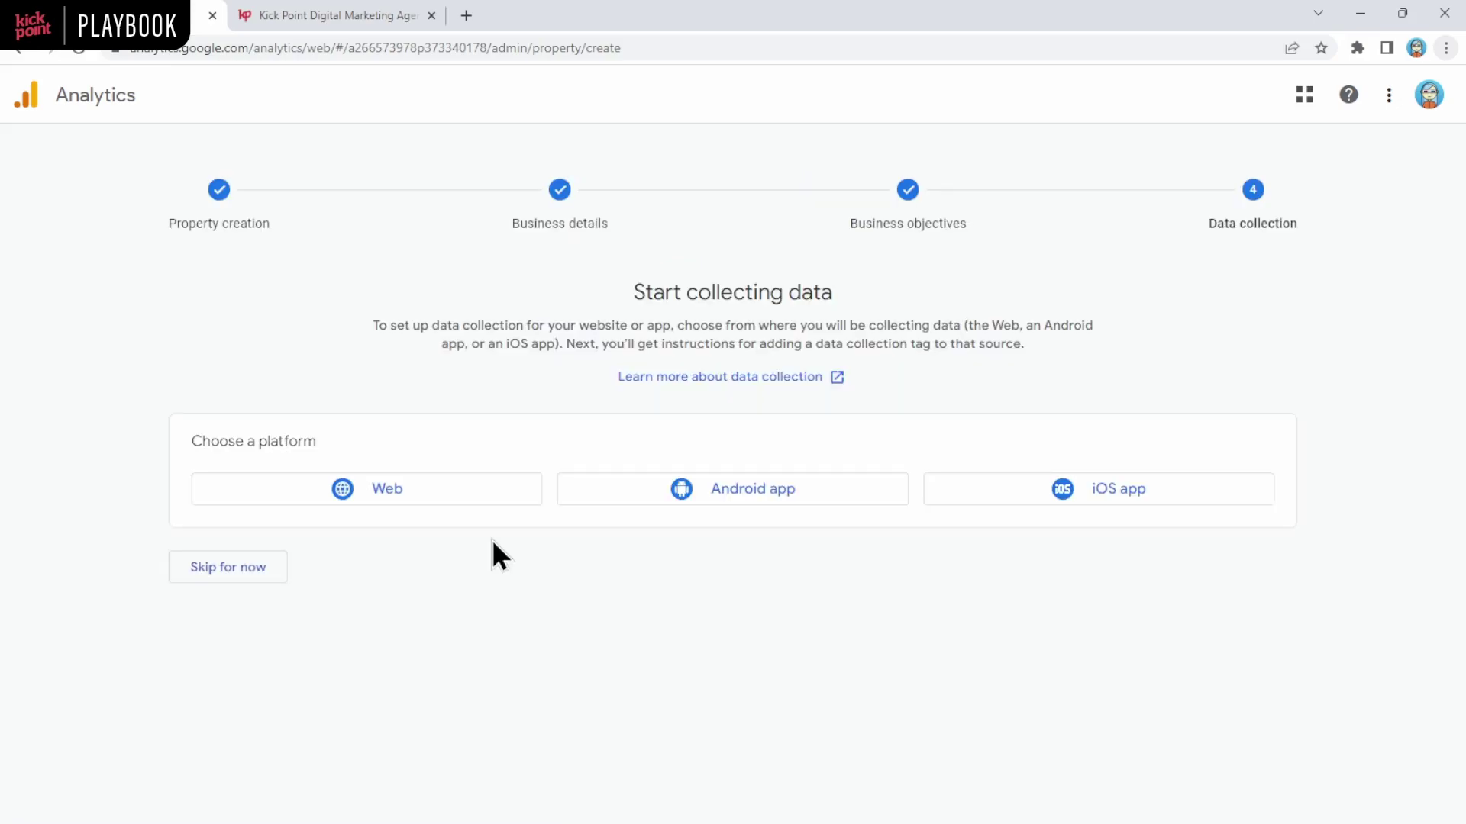
{"action": "left_click", "coordinate": [402, 495]}
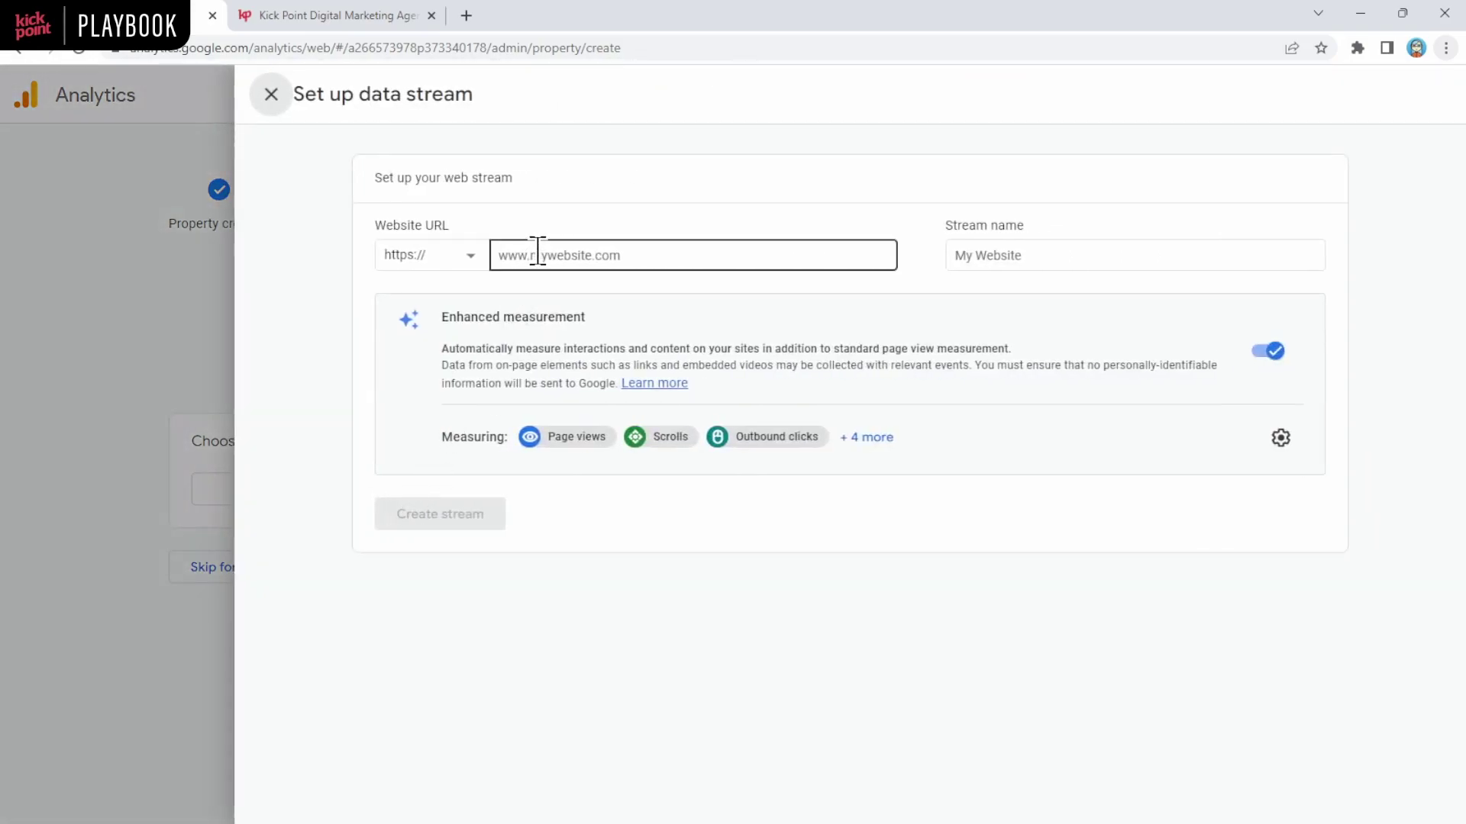
{"action": "left_click", "coordinate": [537, 250]}
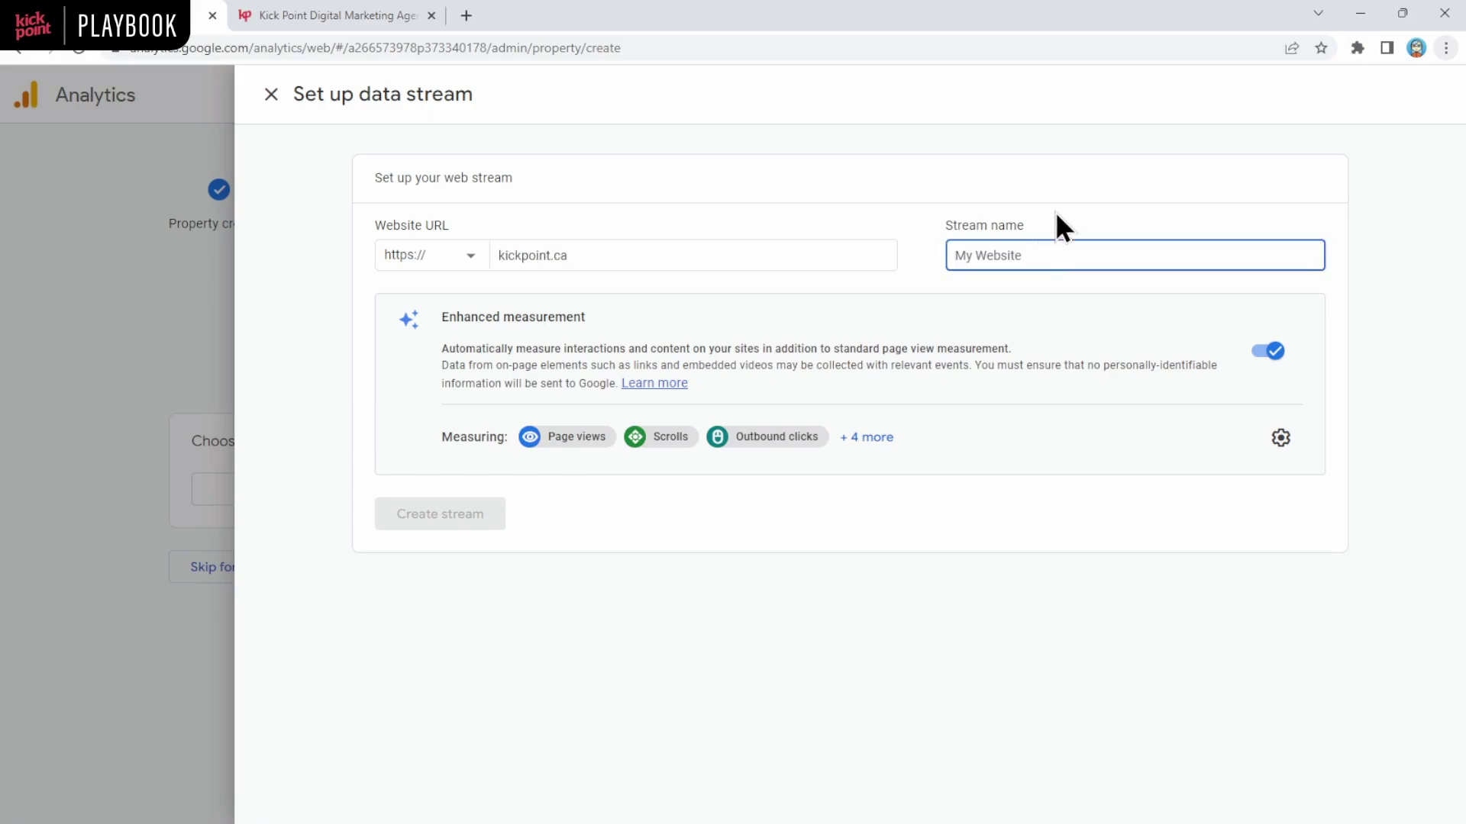
{"action": "type", "text": "kickpoint.ca"}
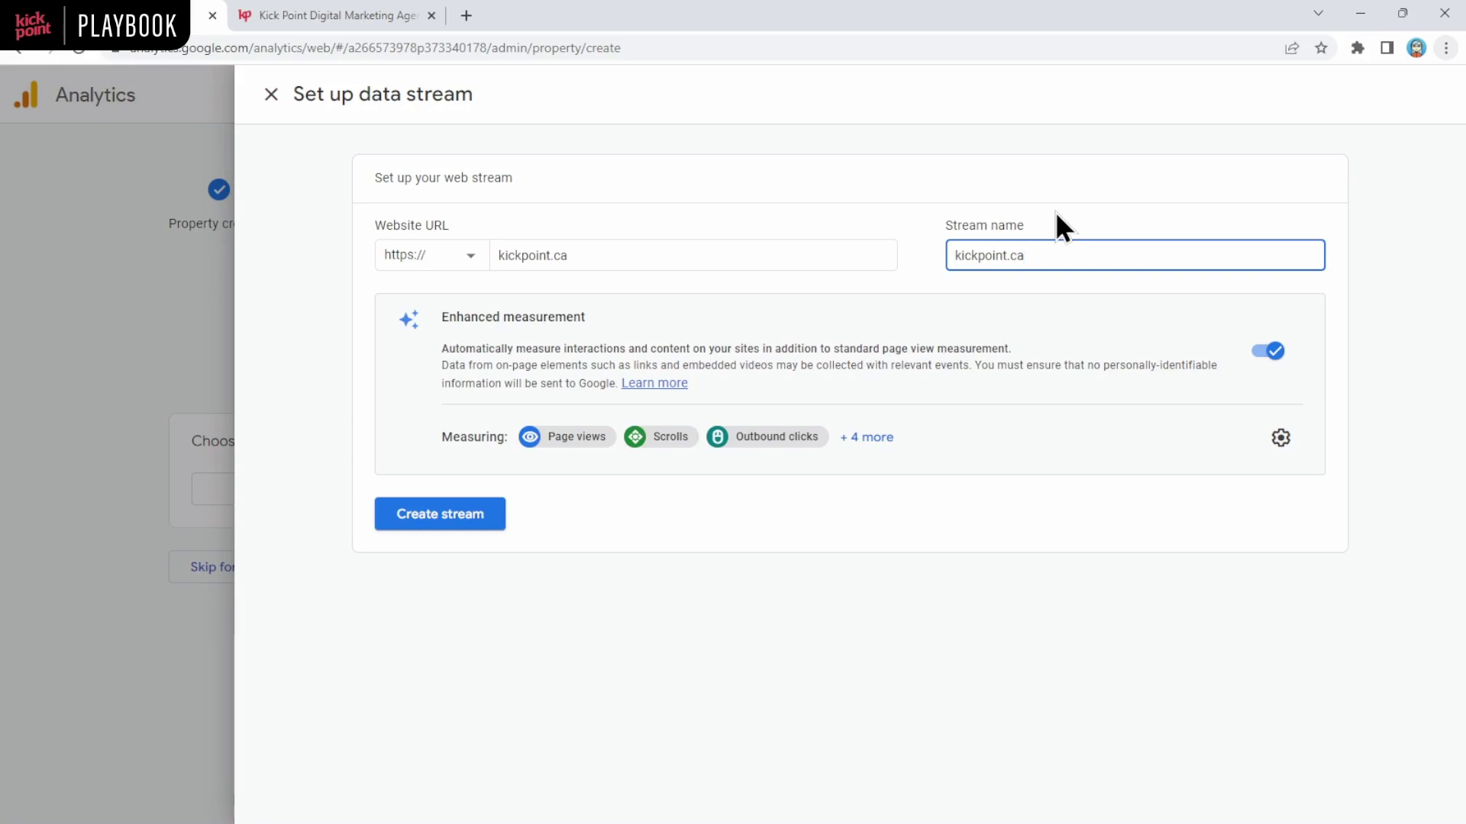
Save the enhanced measurement settings with every event type left enabled.
{"action": "left_click", "coordinate": [1281, 439]}
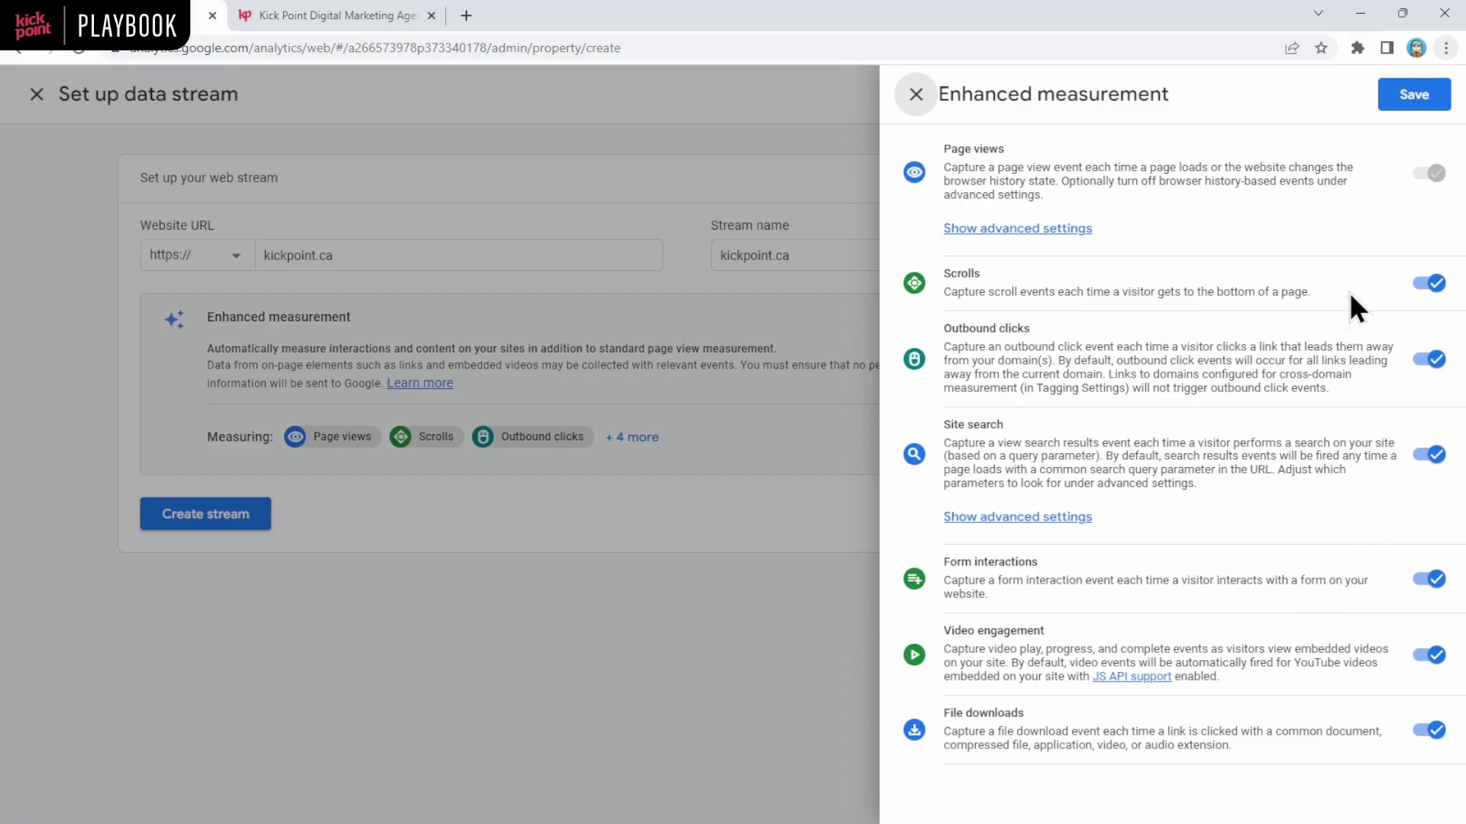
{"action": "left_click", "coordinate": [1411, 96]}
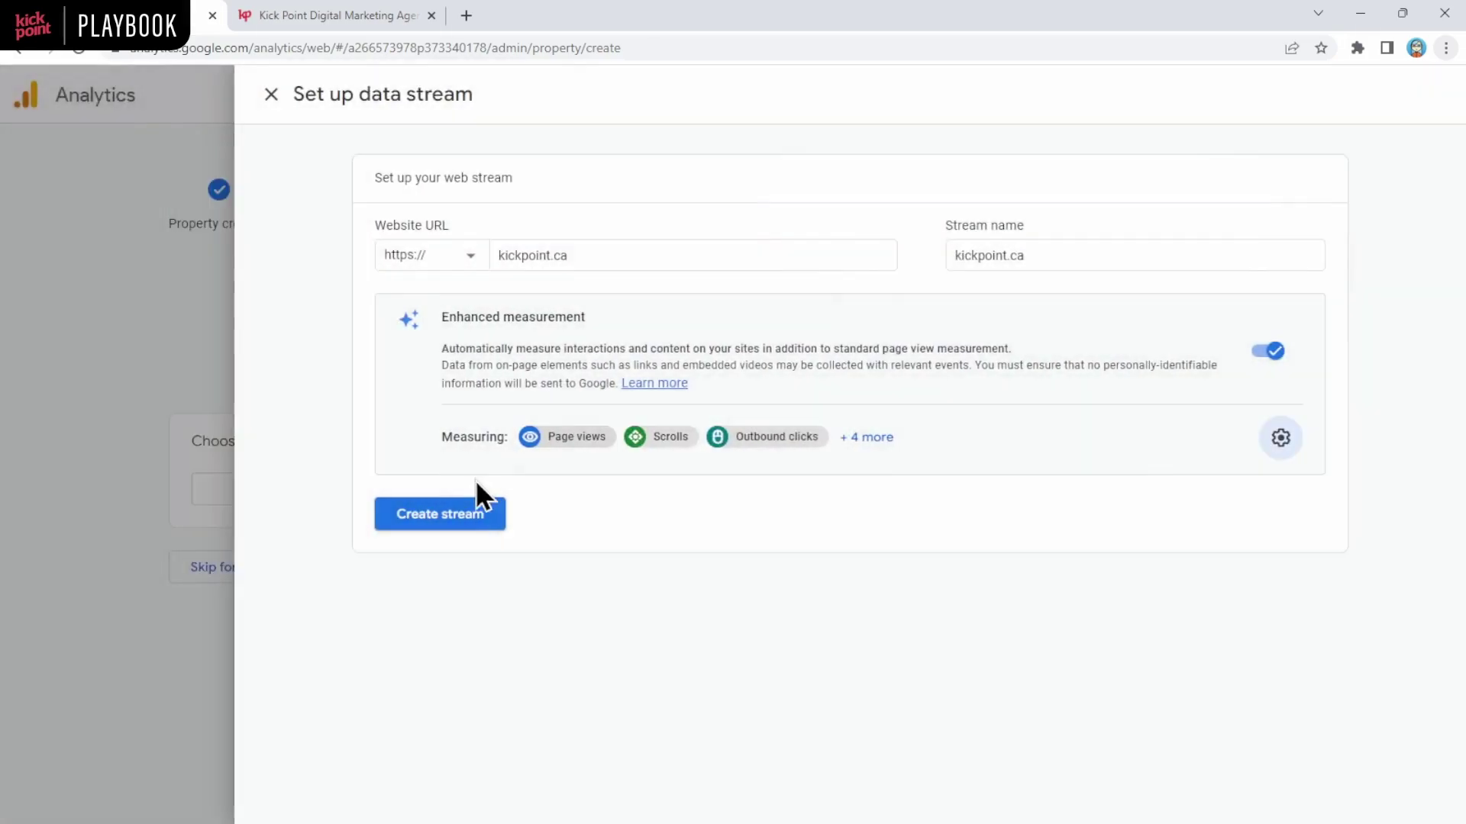
Create the kickpoint.ca web stream and view the manual tag installation code.
{"action": "left_click", "coordinate": [446, 518]}
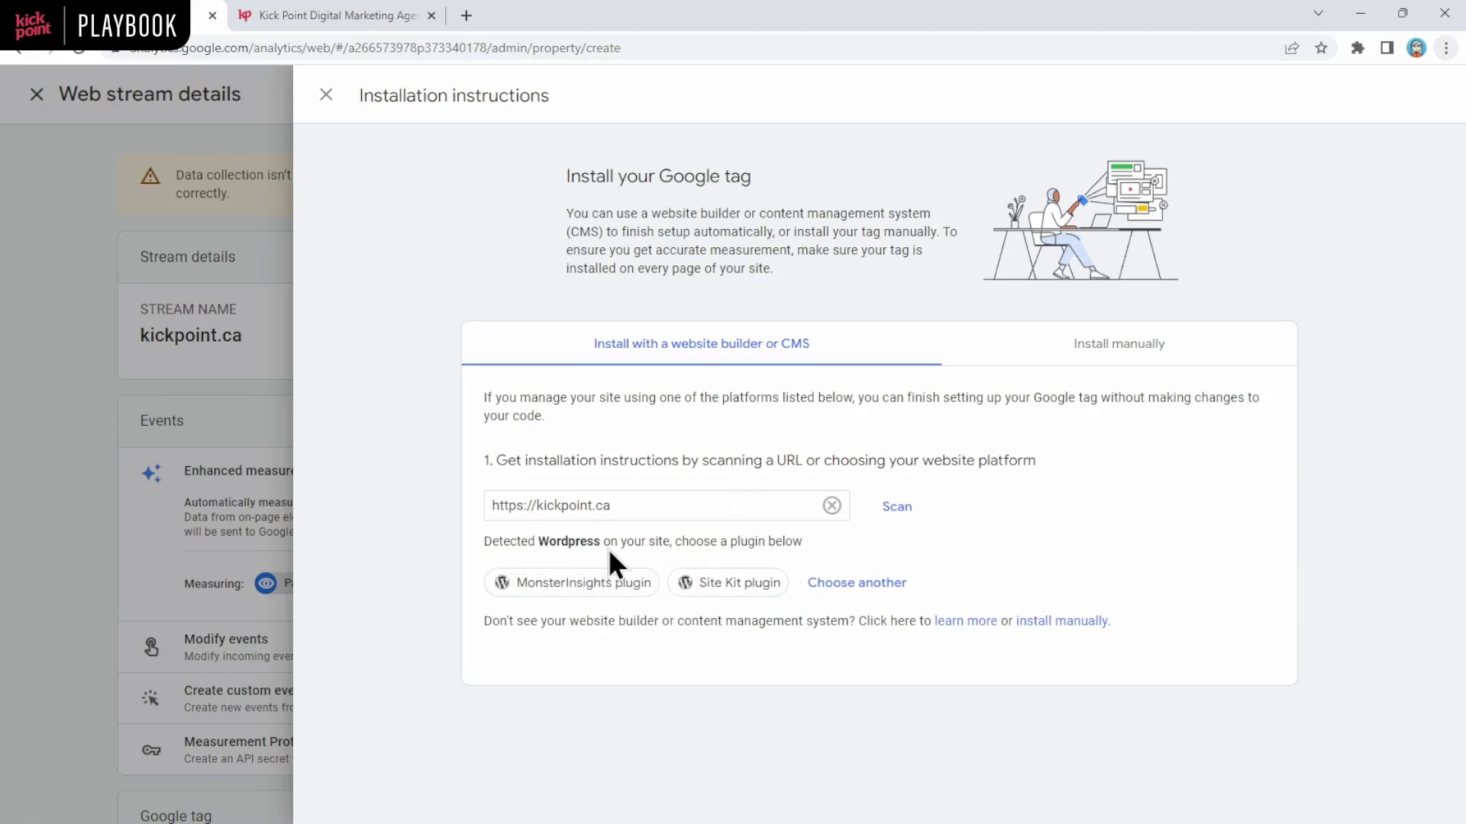
{"action": "left_click", "coordinate": [844, 580]}
{"action": "left_click", "coordinate": [1097, 349]}
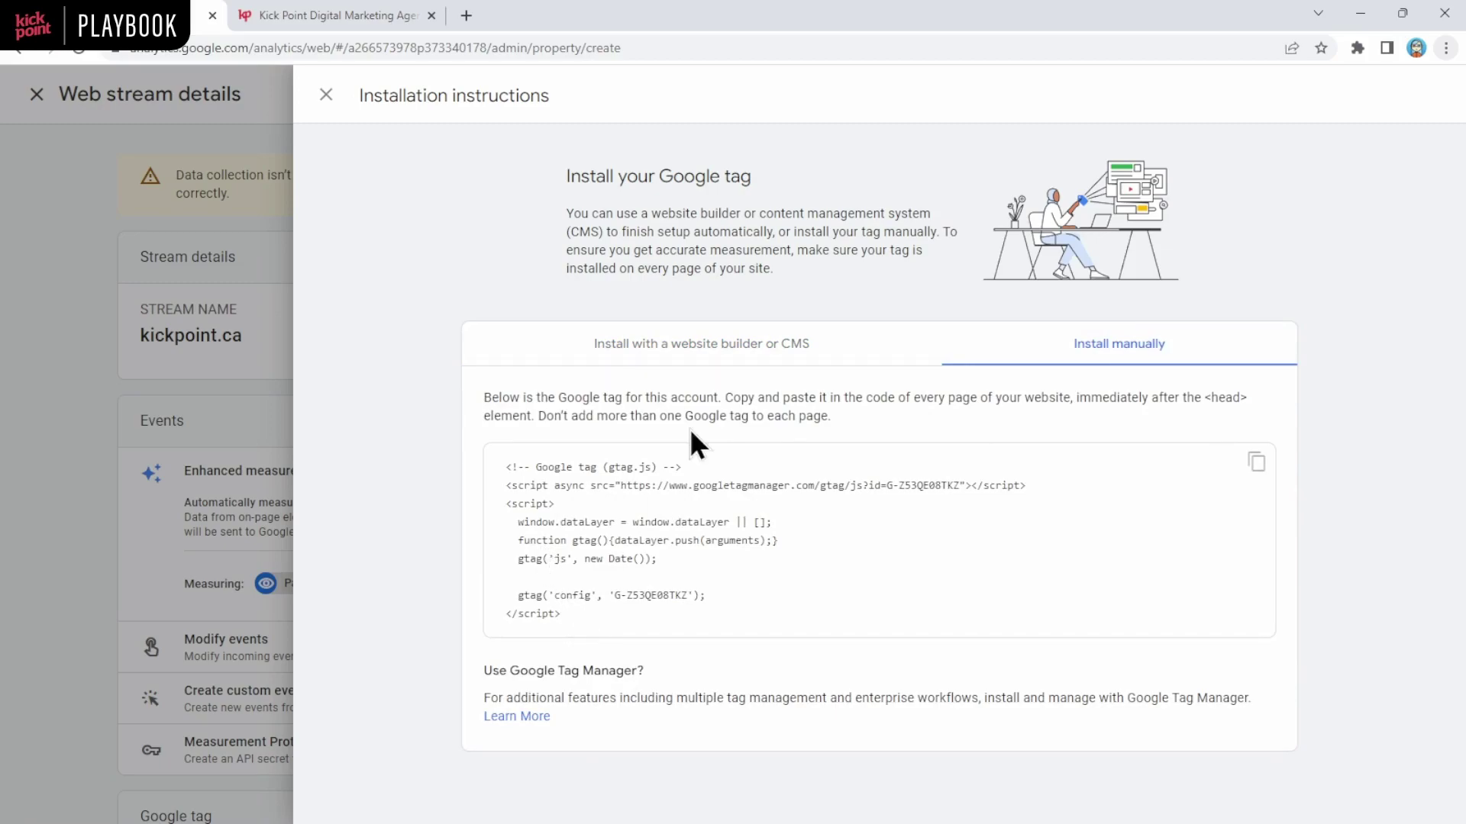
Pick Squarespace as the website platform and close the installation instructions.
{"action": "left_click", "coordinate": [680, 352]}
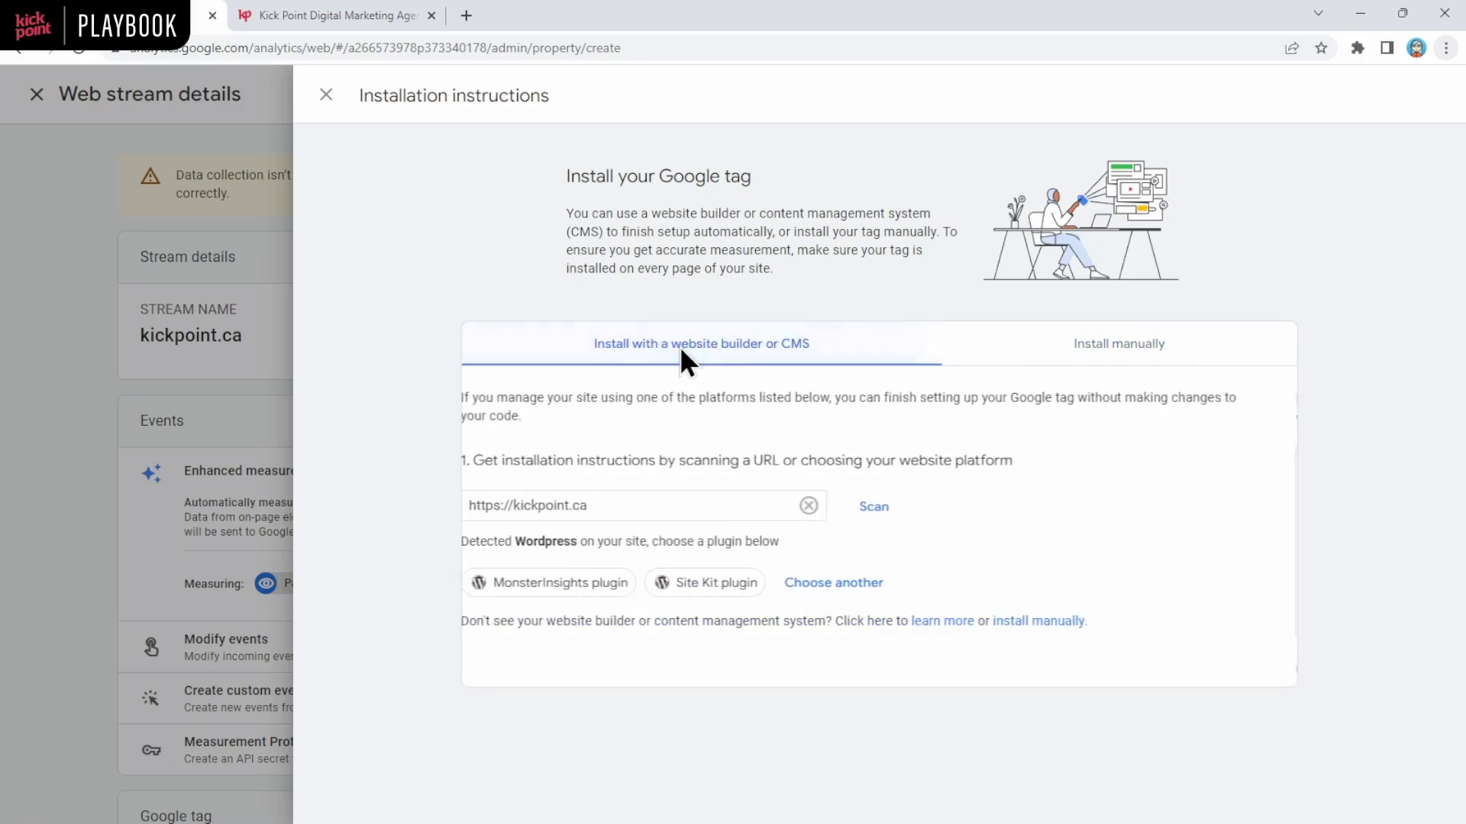
{"action": "left_click", "coordinate": [848, 588]}
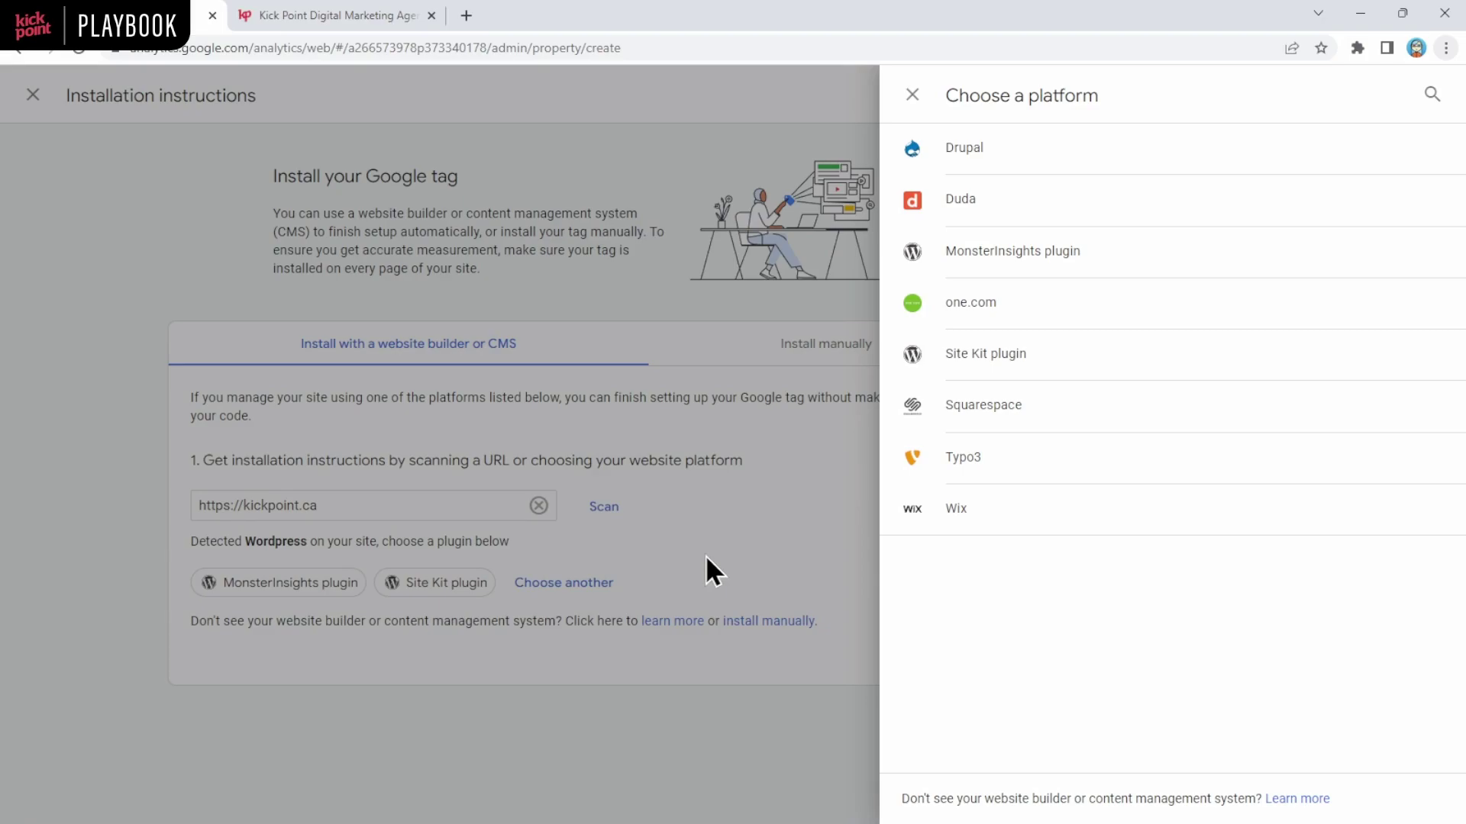
{"action": "left_click", "coordinate": [1020, 413]}
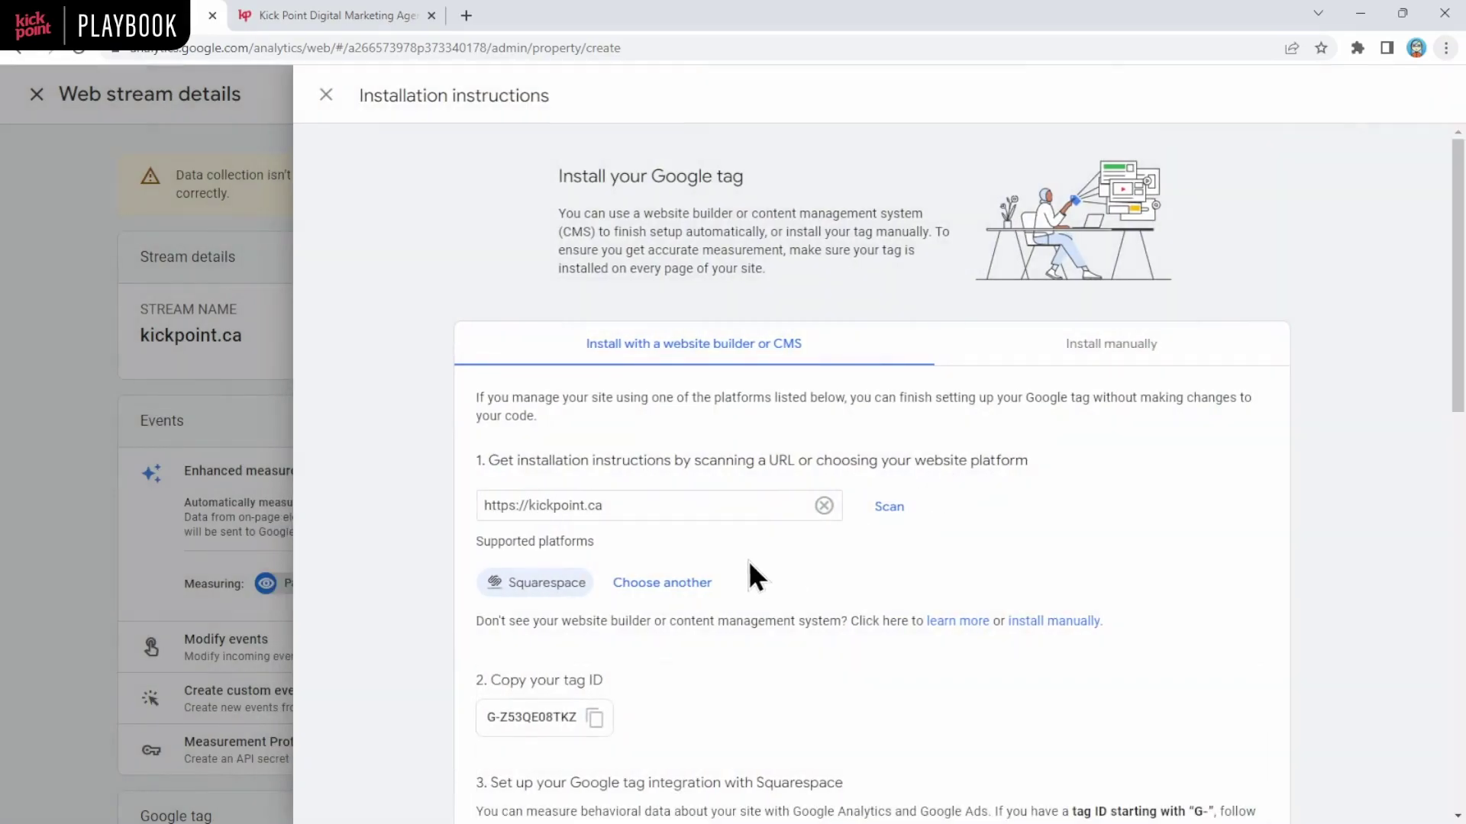
{"action": "scroll", "coordinate": [738, 542], "scroll_direction": "down", "scroll_amount": 2}
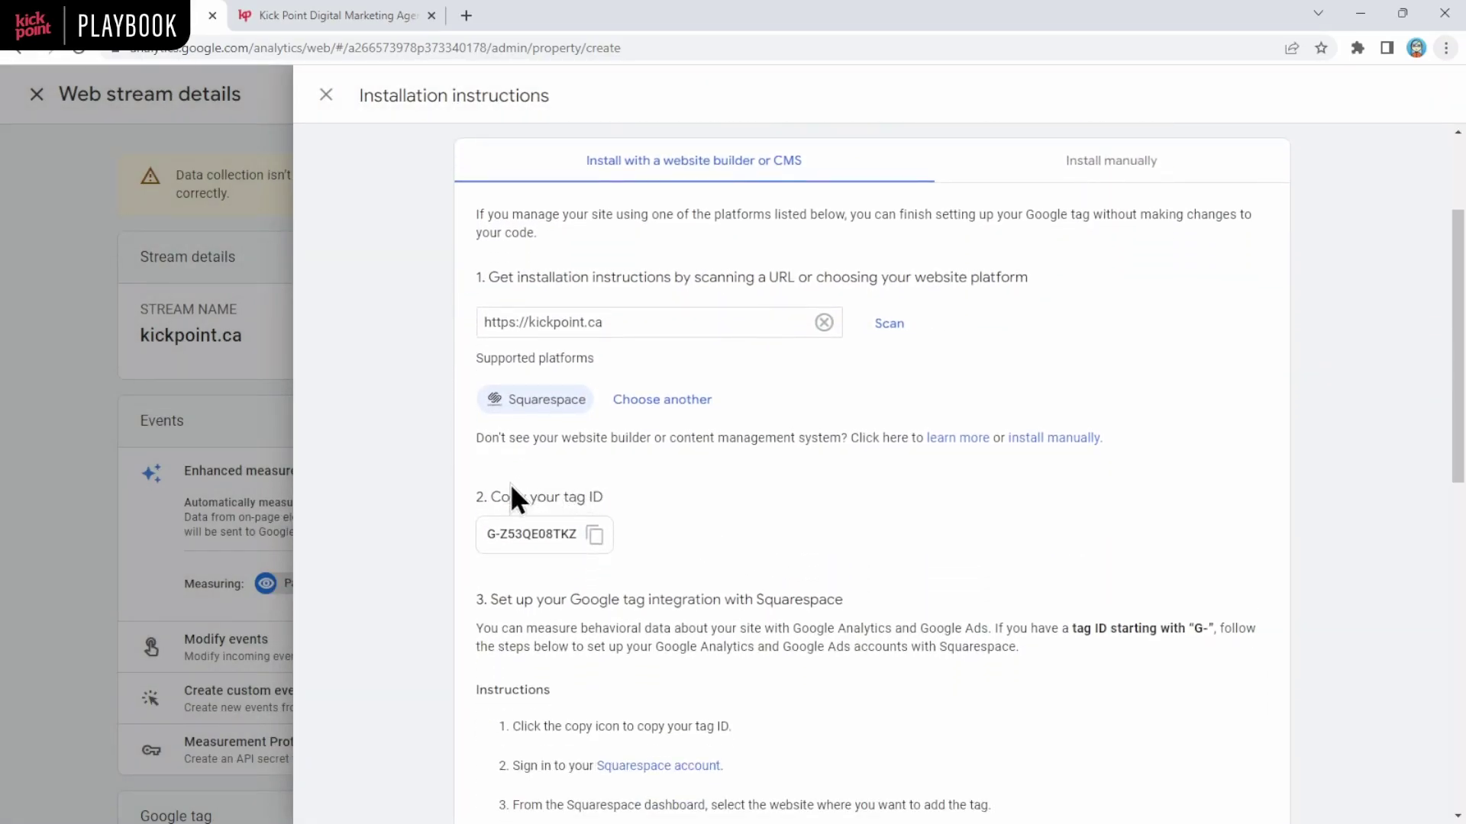
{"action": "scroll", "coordinate": [647, 496], "scroll_direction": "down", "scroll_amount": 2}
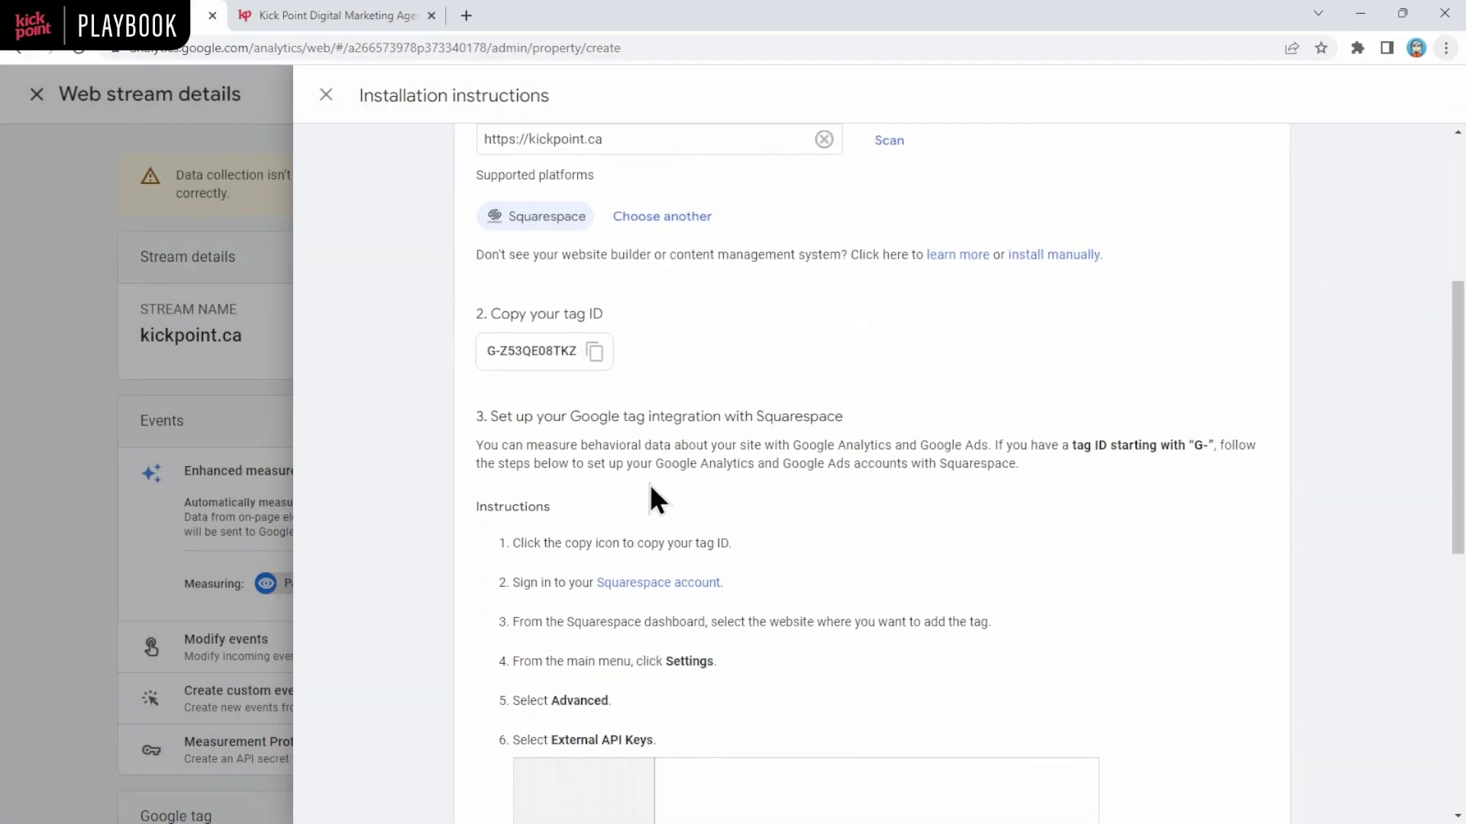
{"action": "scroll", "coordinate": [812, 525], "scroll_direction": "up", "scroll_amount": 5}
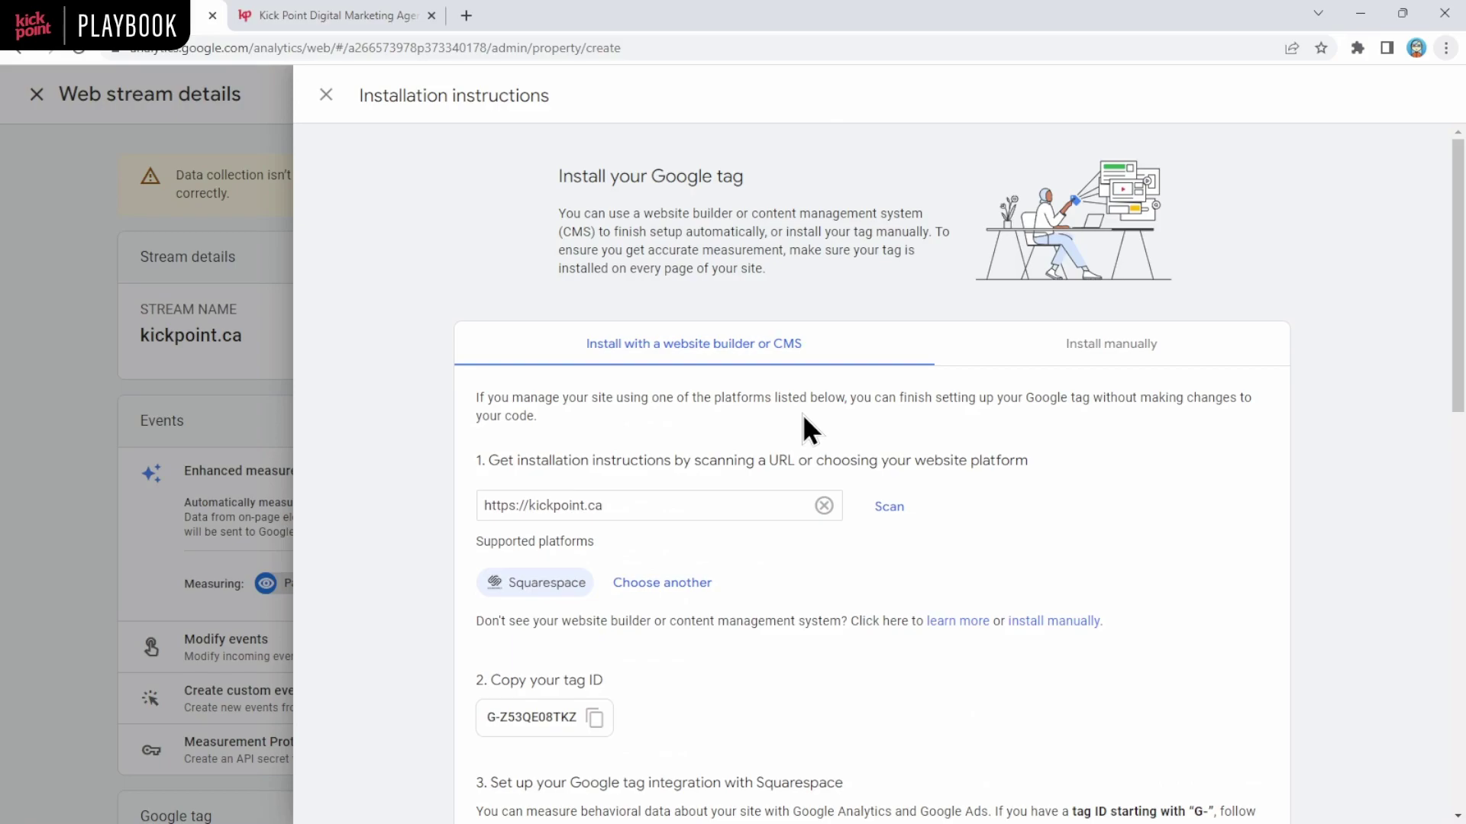
{"action": "left_click", "coordinate": [249, 397]}
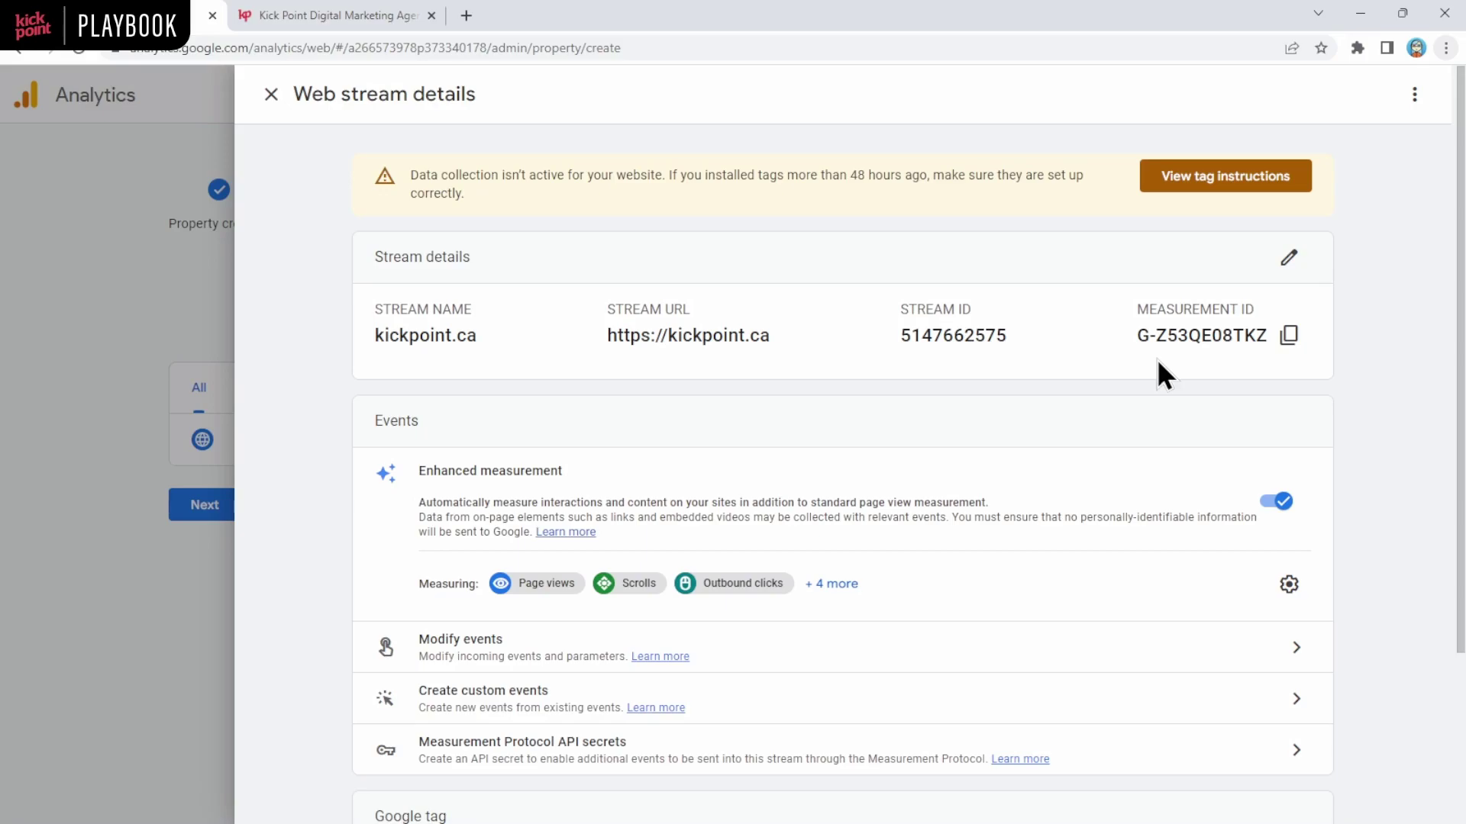
Close the stream details and finish property setup on the home page.
{"action": "left_click", "coordinate": [272, 94]}
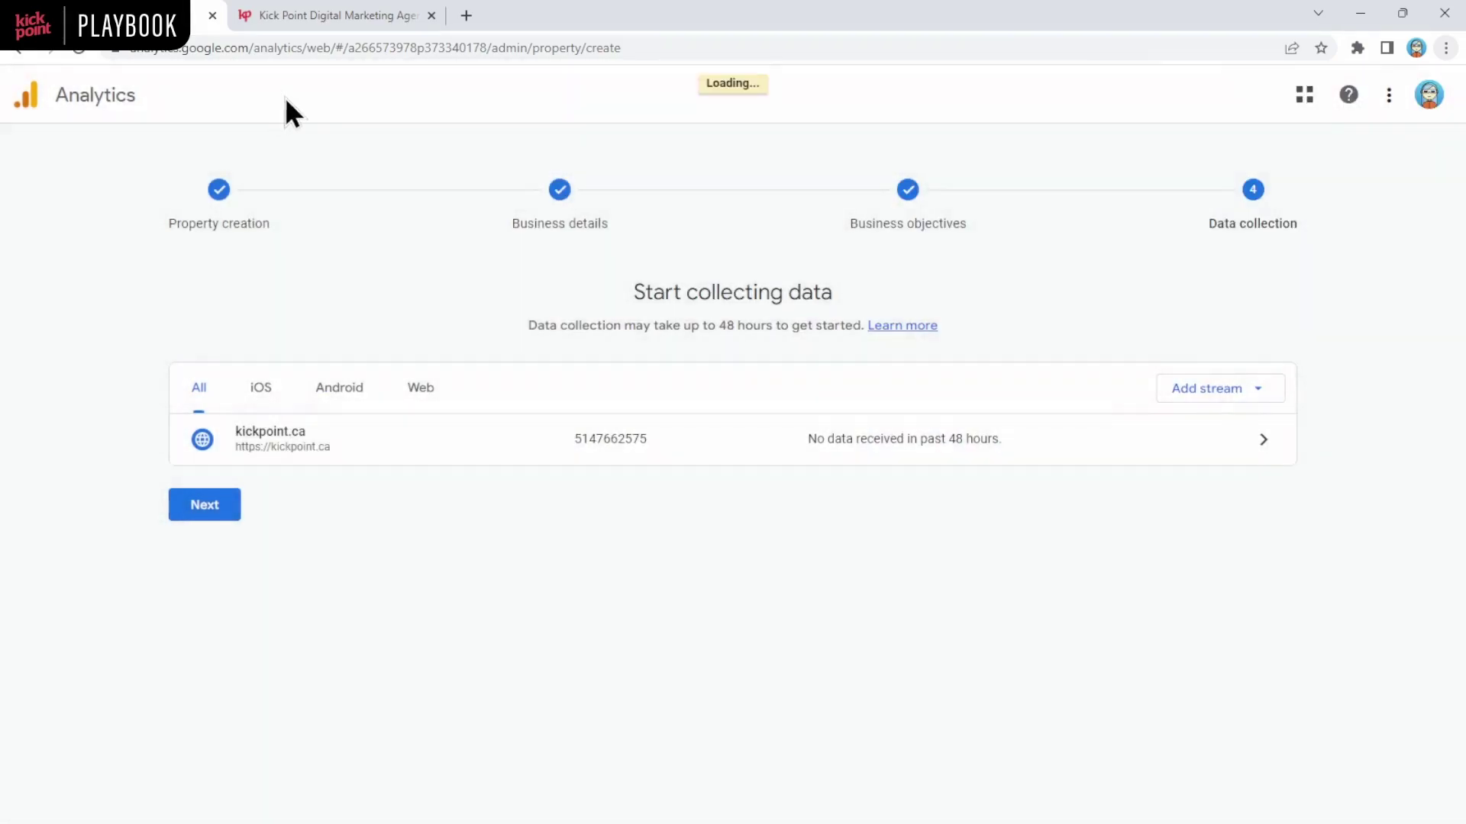
{"action": "left_click", "coordinate": [229, 505]}
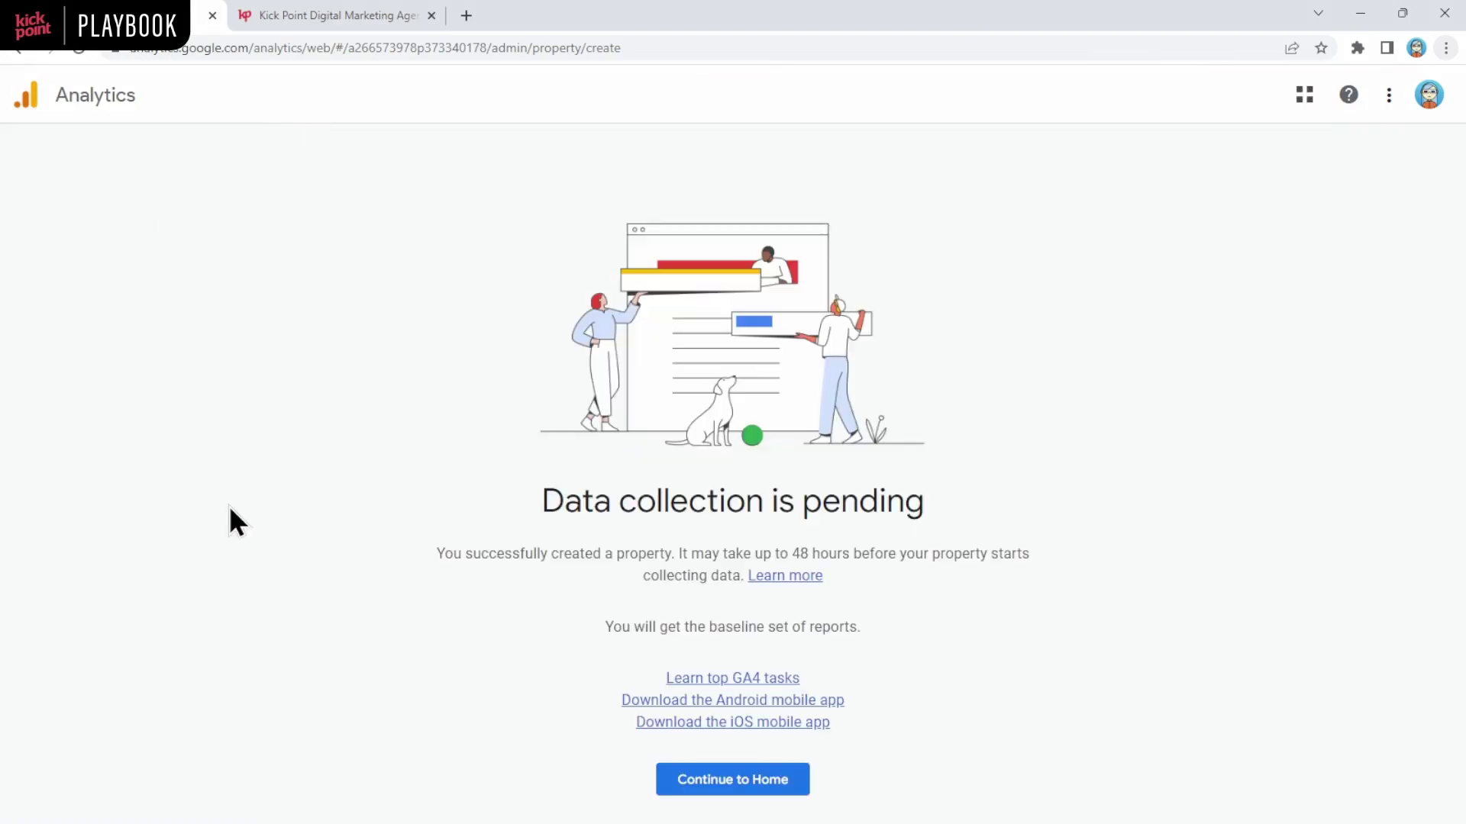
{"action": "left_click", "coordinate": [768, 786]}
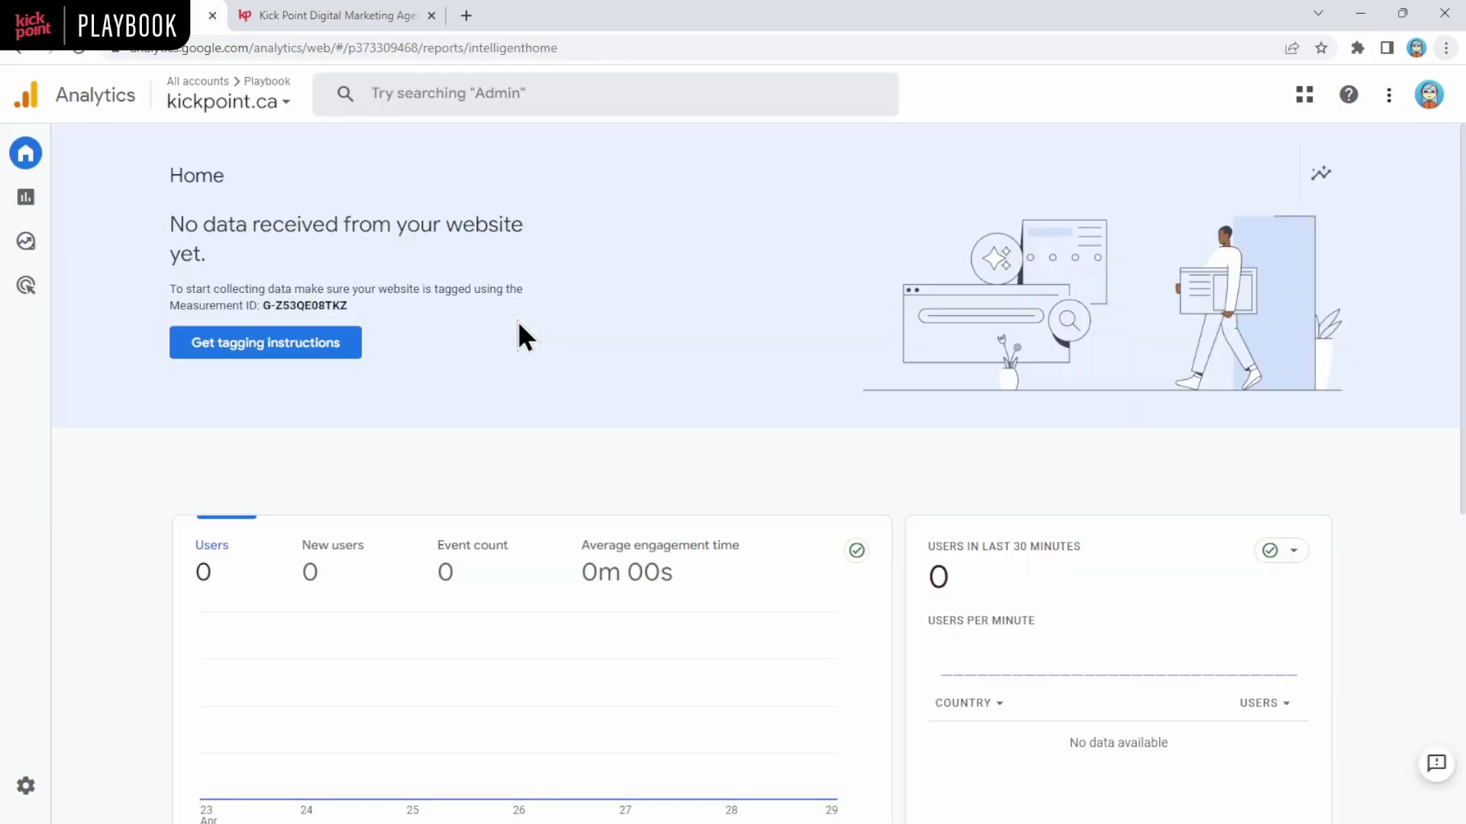
Open the Realtime report for kickpoint.ca, showing 0 users.
{"action": "mouse_move", "coordinate": [36, 172]}
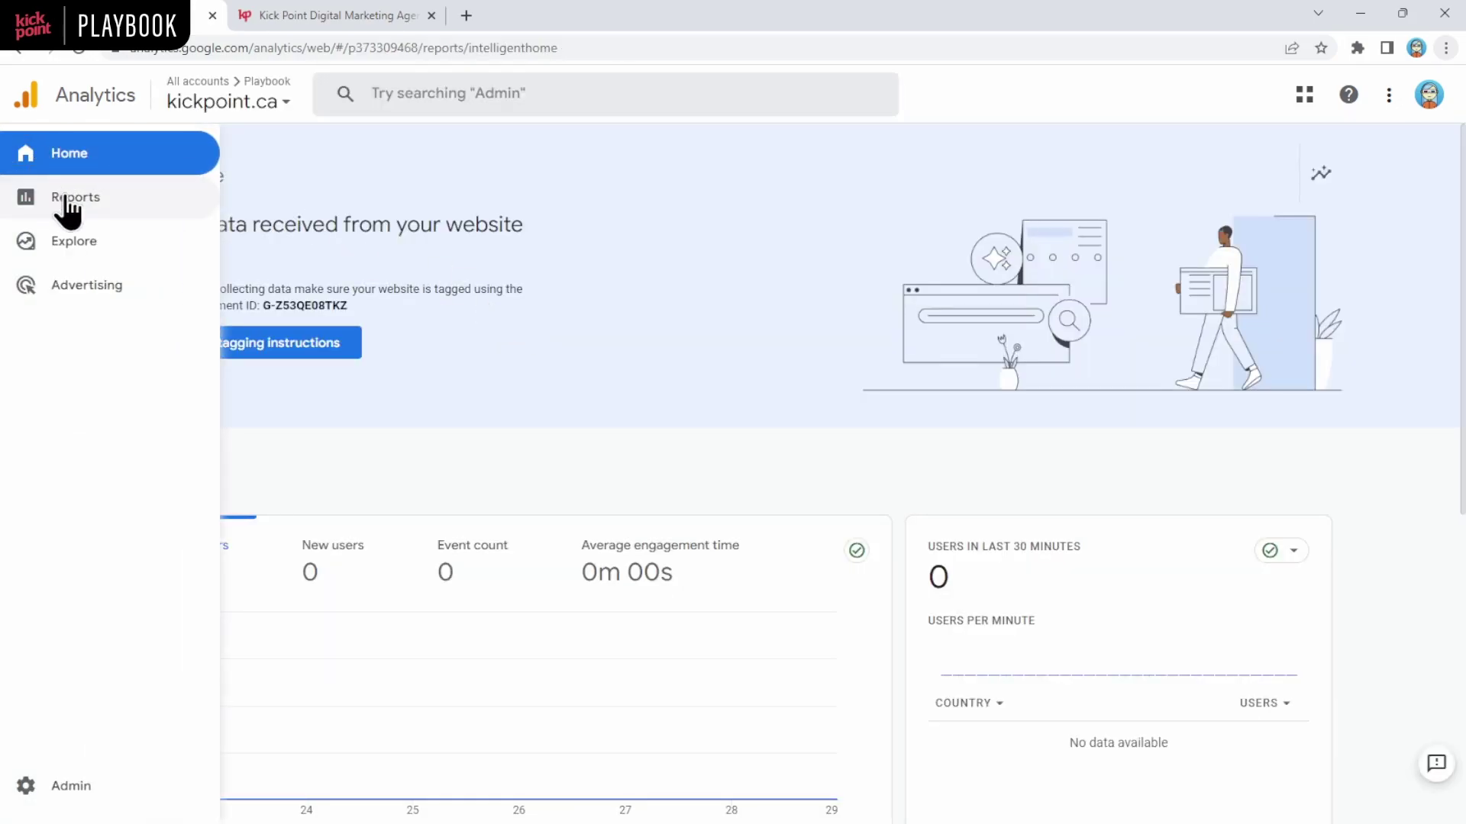
{"action": "left_click", "coordinate": [67, 200]}
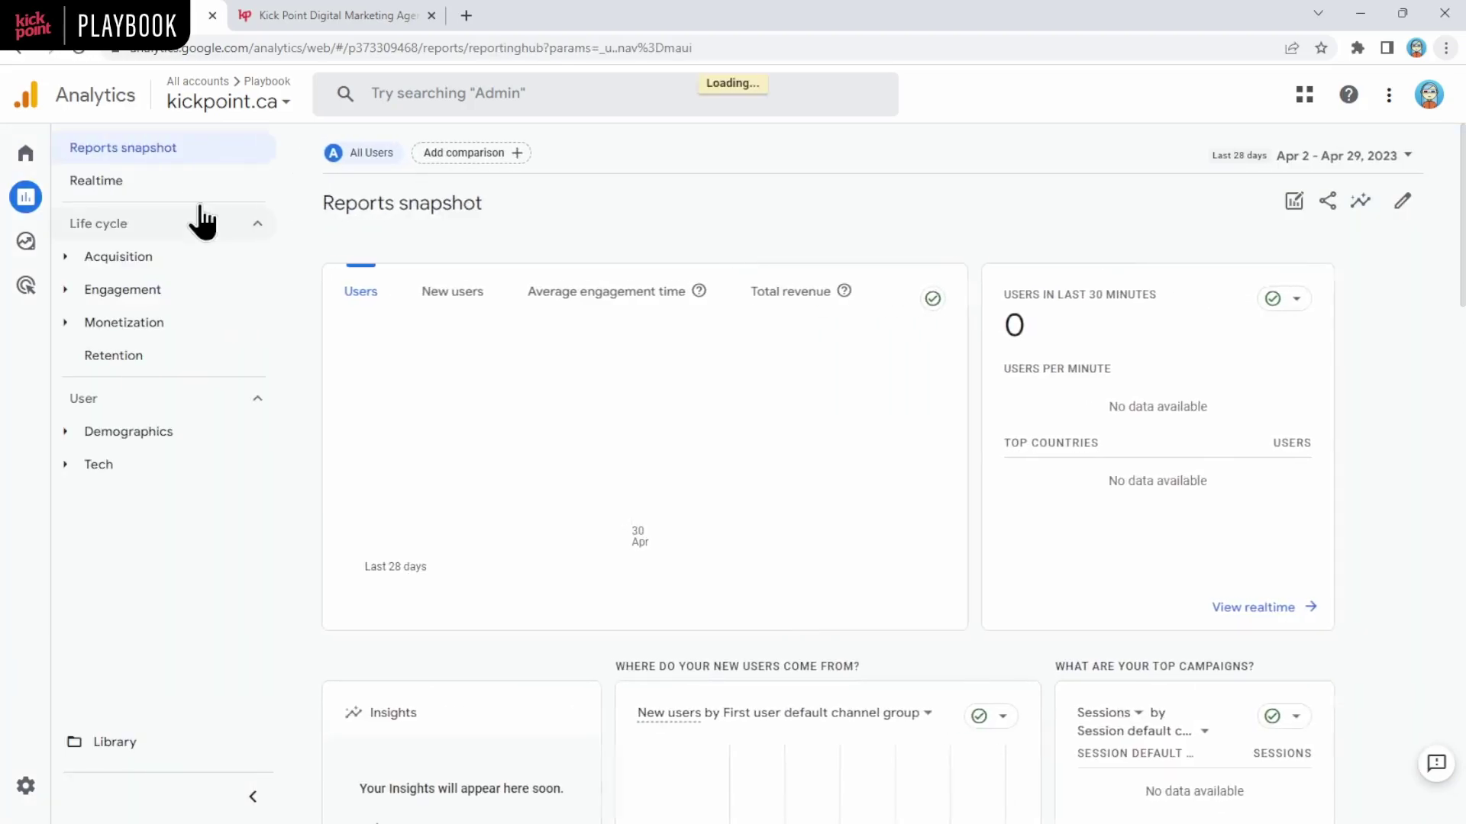
{"action": "left_click", "coordinate": [127, 197]}
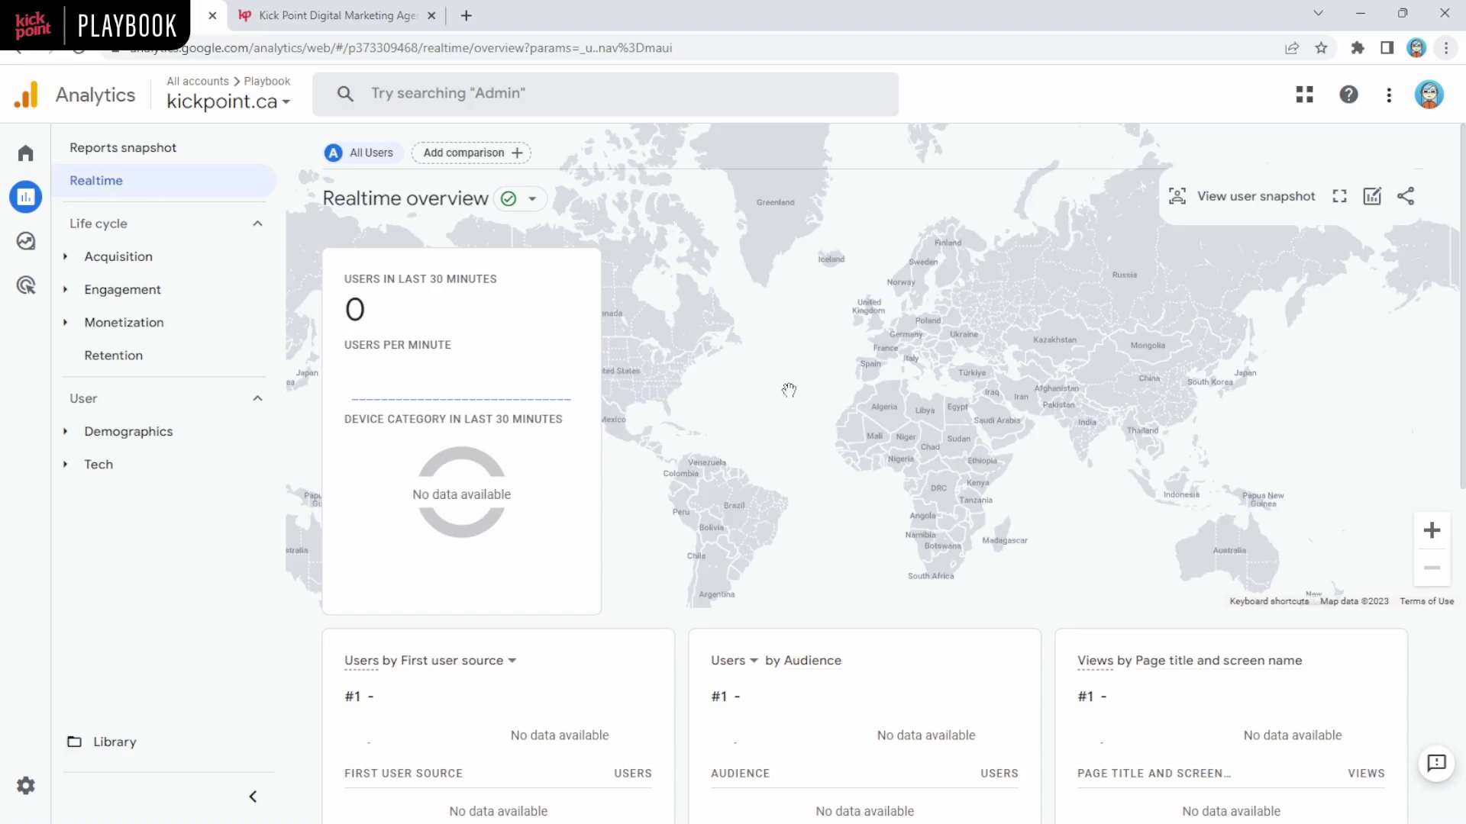
Activate Google signals under Data Collection, then go to Data Retention settings.
{"action": "mouse_move", "coordinate": [46, 748]}
{"action": "left_click", "coordinate": [32, 787]}
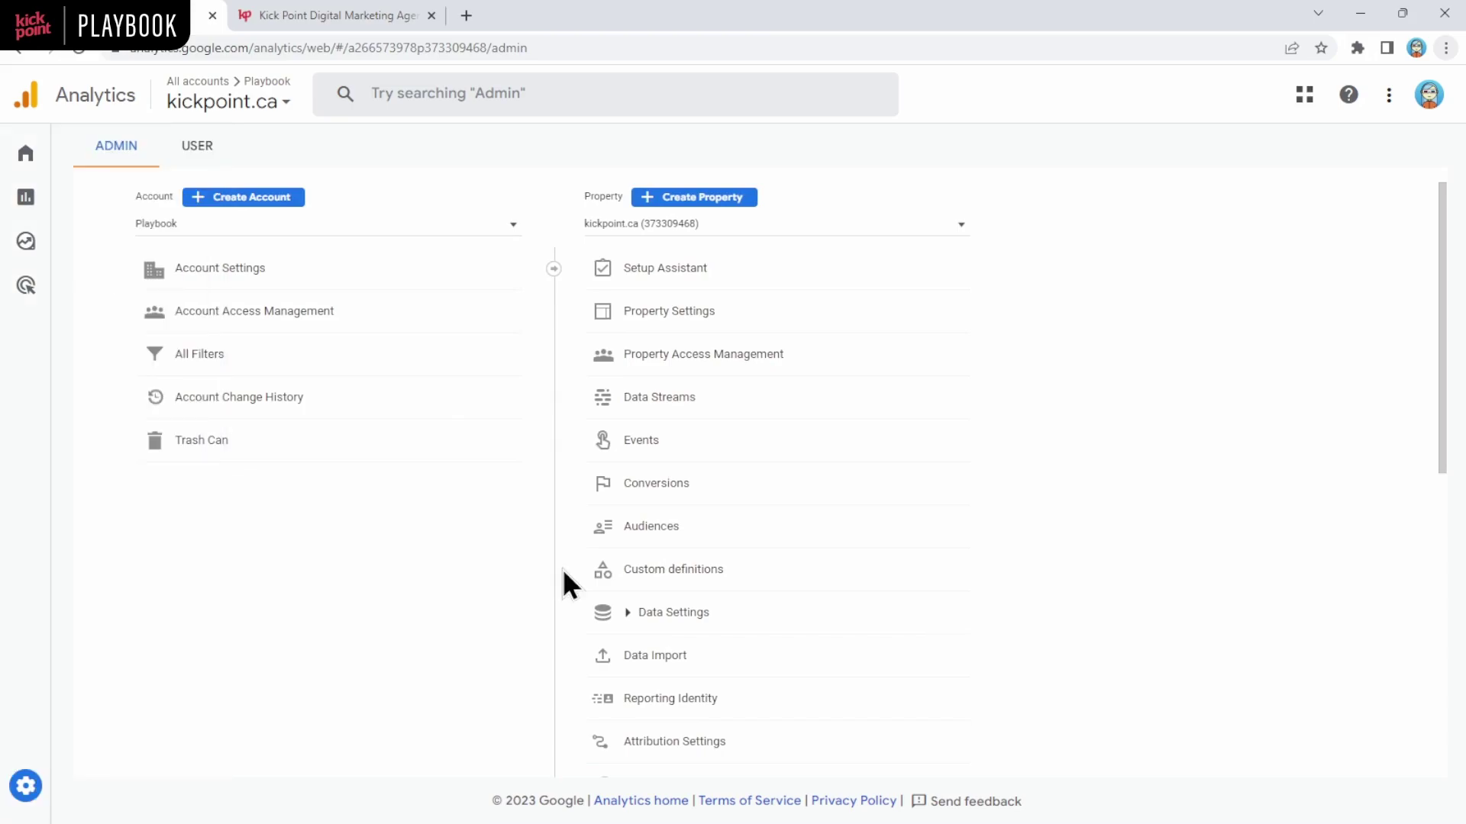
{"action": "left_click", "coordinate": [716, 617]}
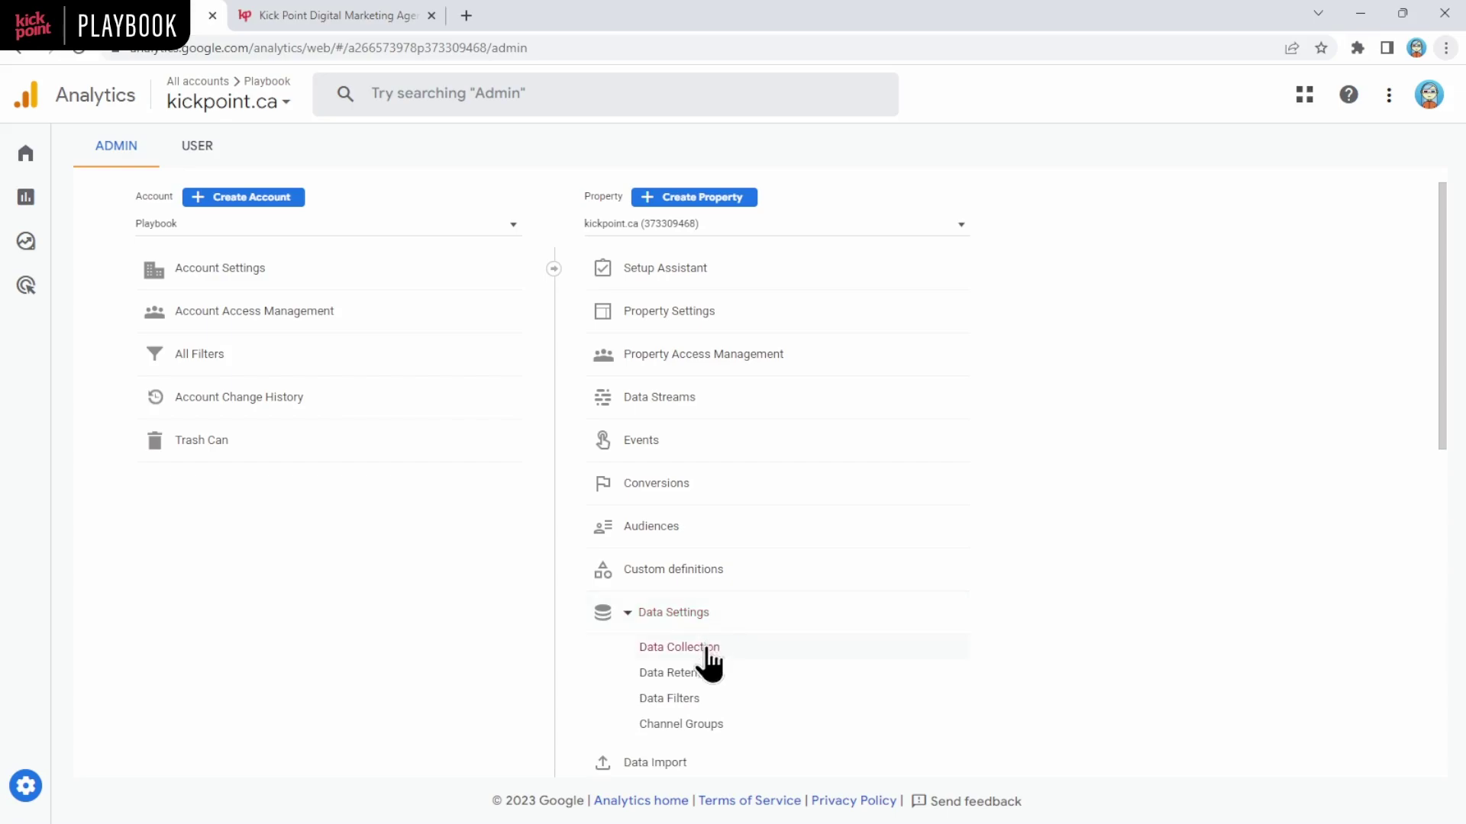
{"action": "left_click", "coordinate": [707, 648]}
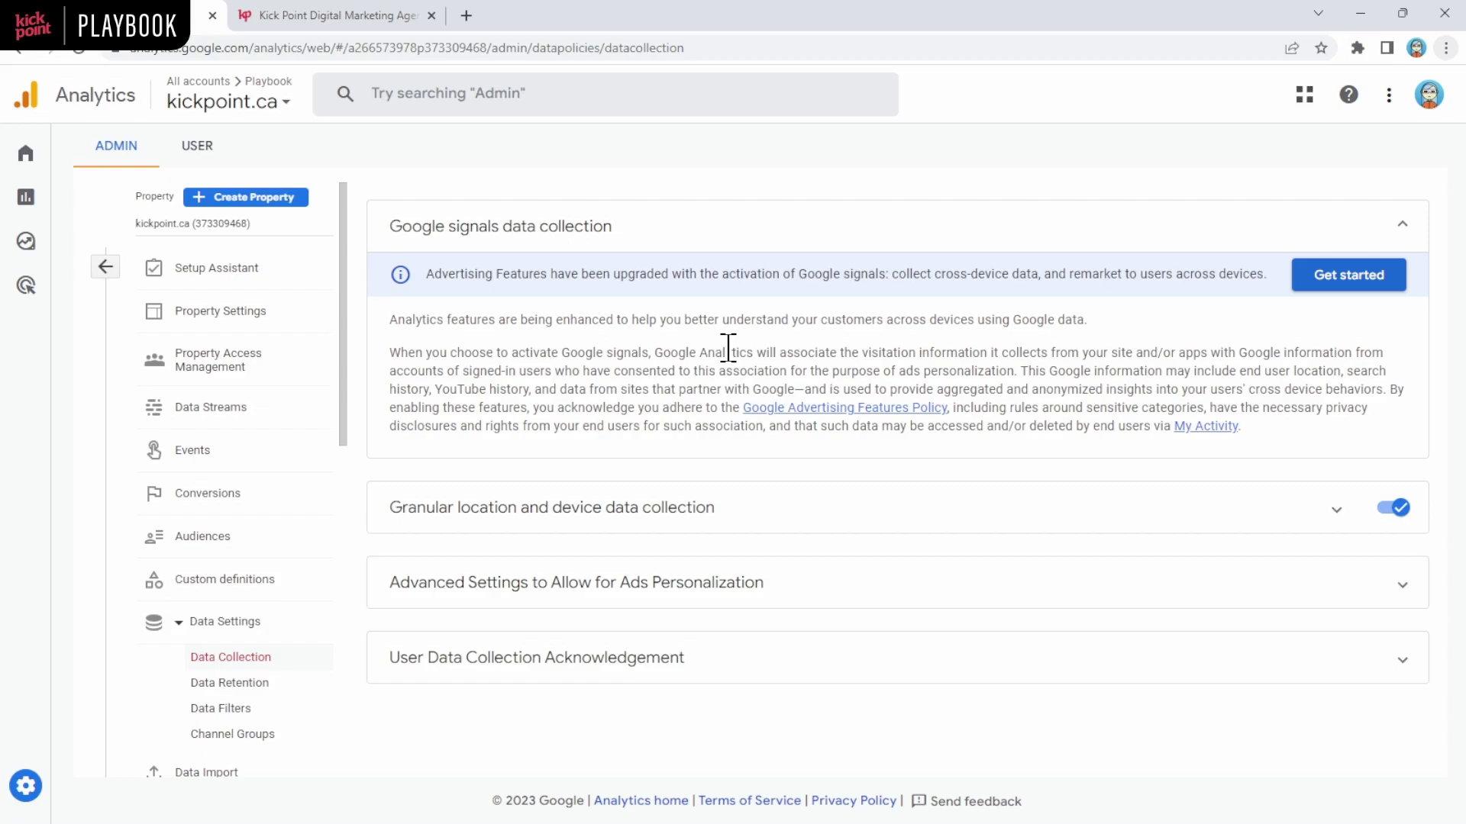
{"action": "left_click", "coordinate": [1349, 281]}
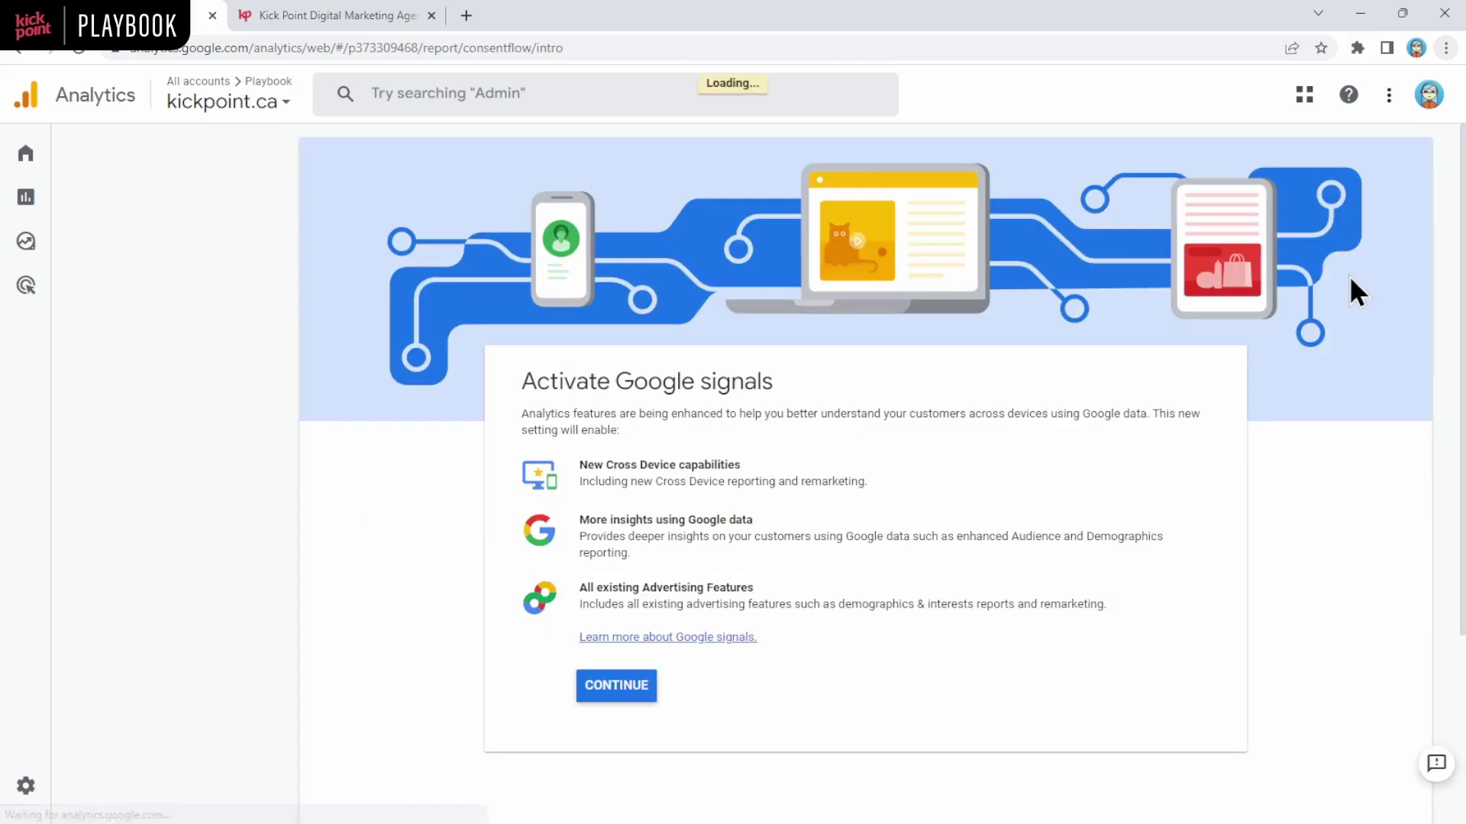
{"action": "left_click", "coordinate": [617, 688]}
{"action": "scroll", "coordinate": [642, 656], "scroll_direction": "down", "scroll_amount": 4}
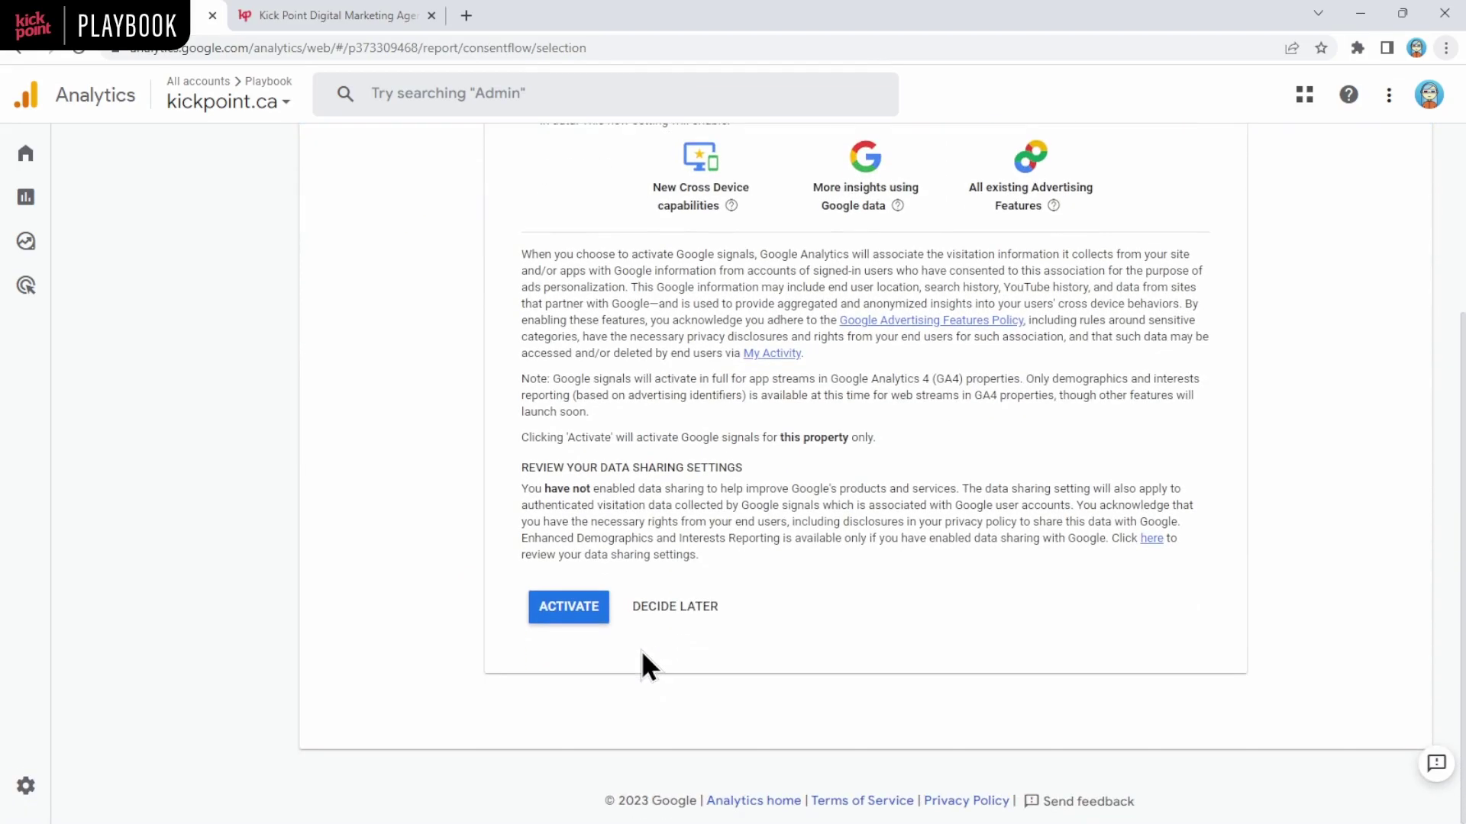
{"action": "left_click", "coordinate": [574, 610]}
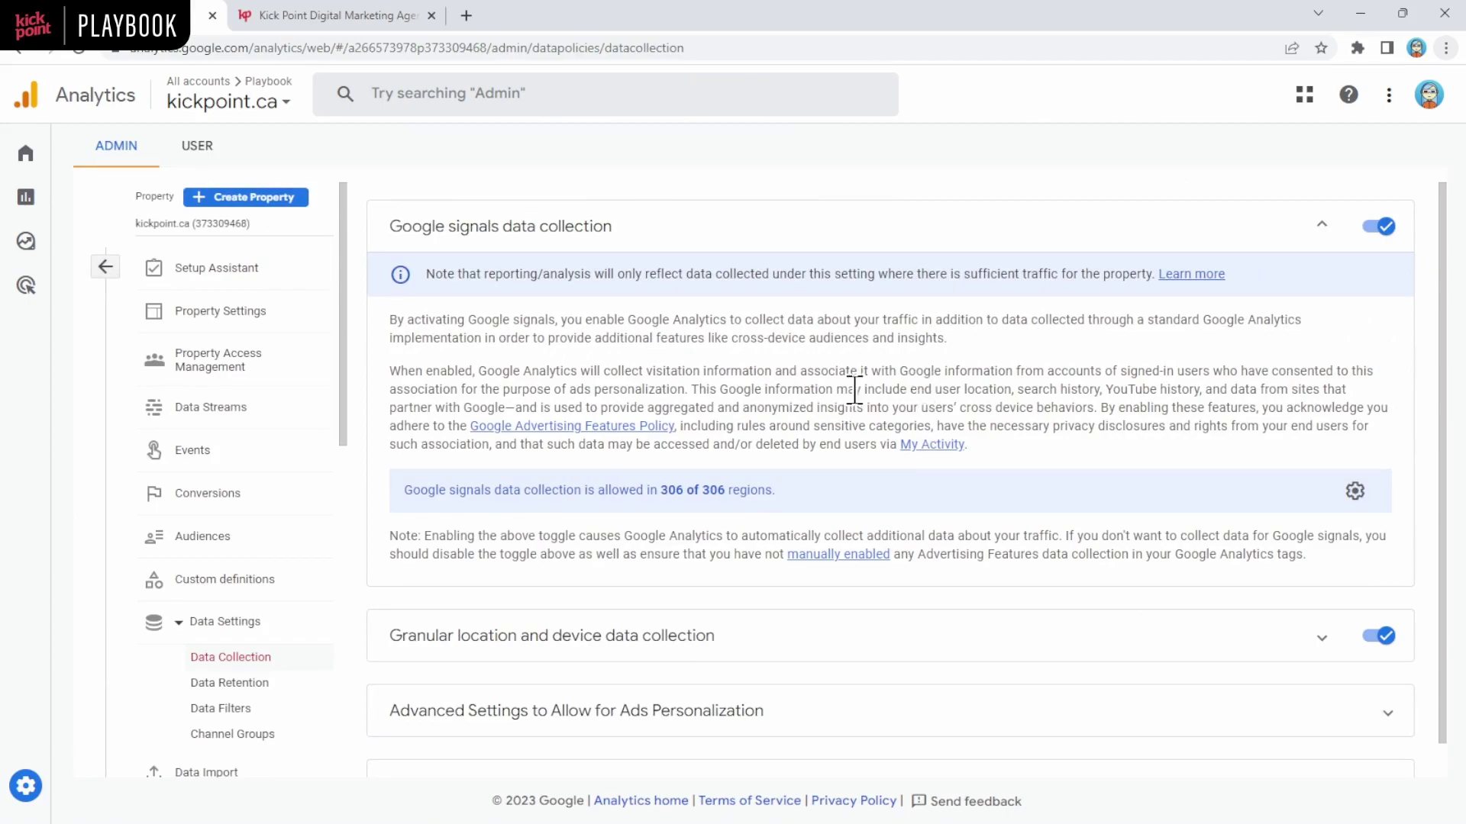
{"action": "left_click", "coordinate": [251, 684]}
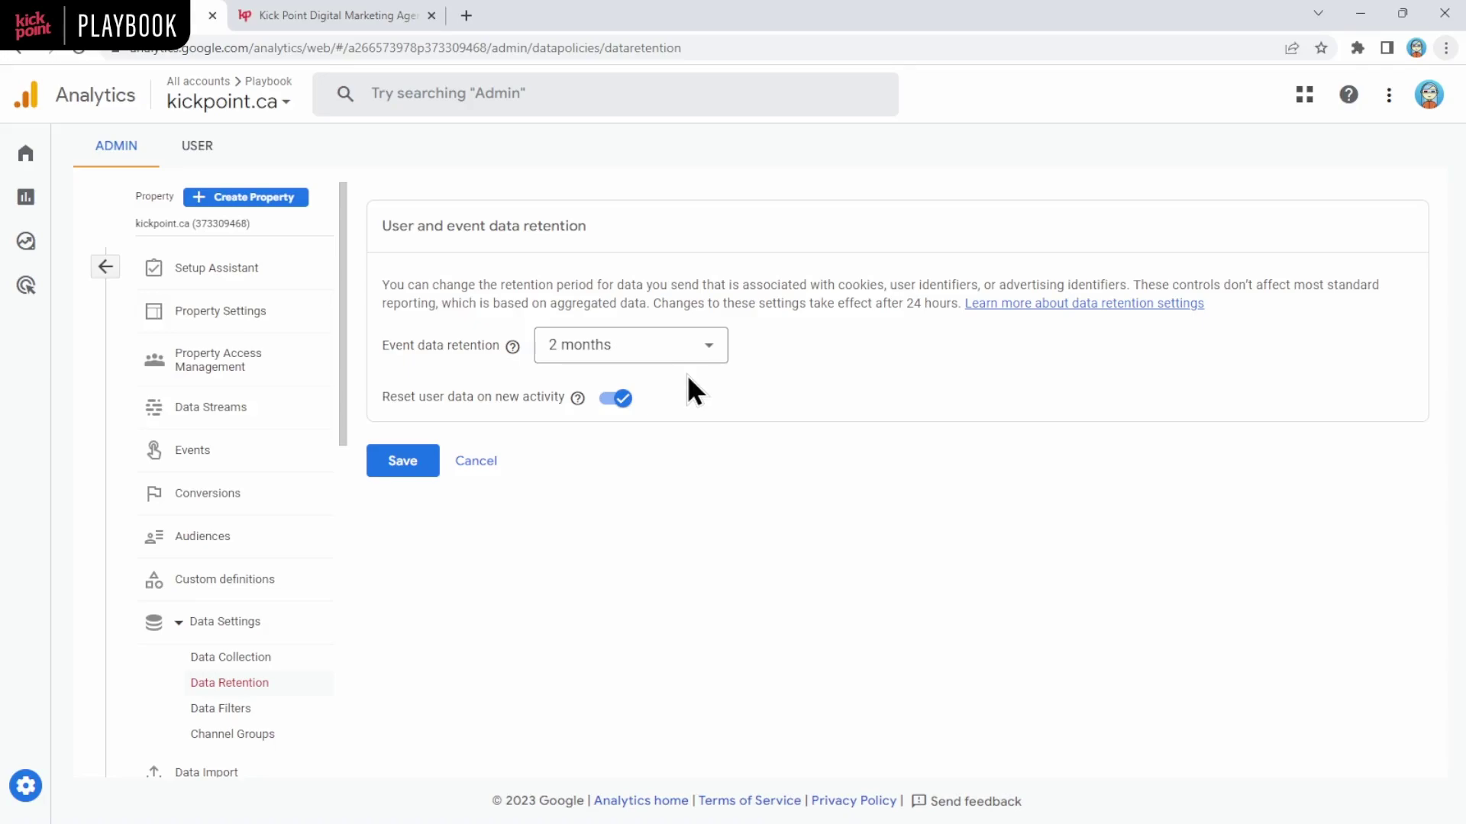
Change event data retention from 2 months to 14 months and save.
{"action": "left_click", "coordinate": [704, 355]}
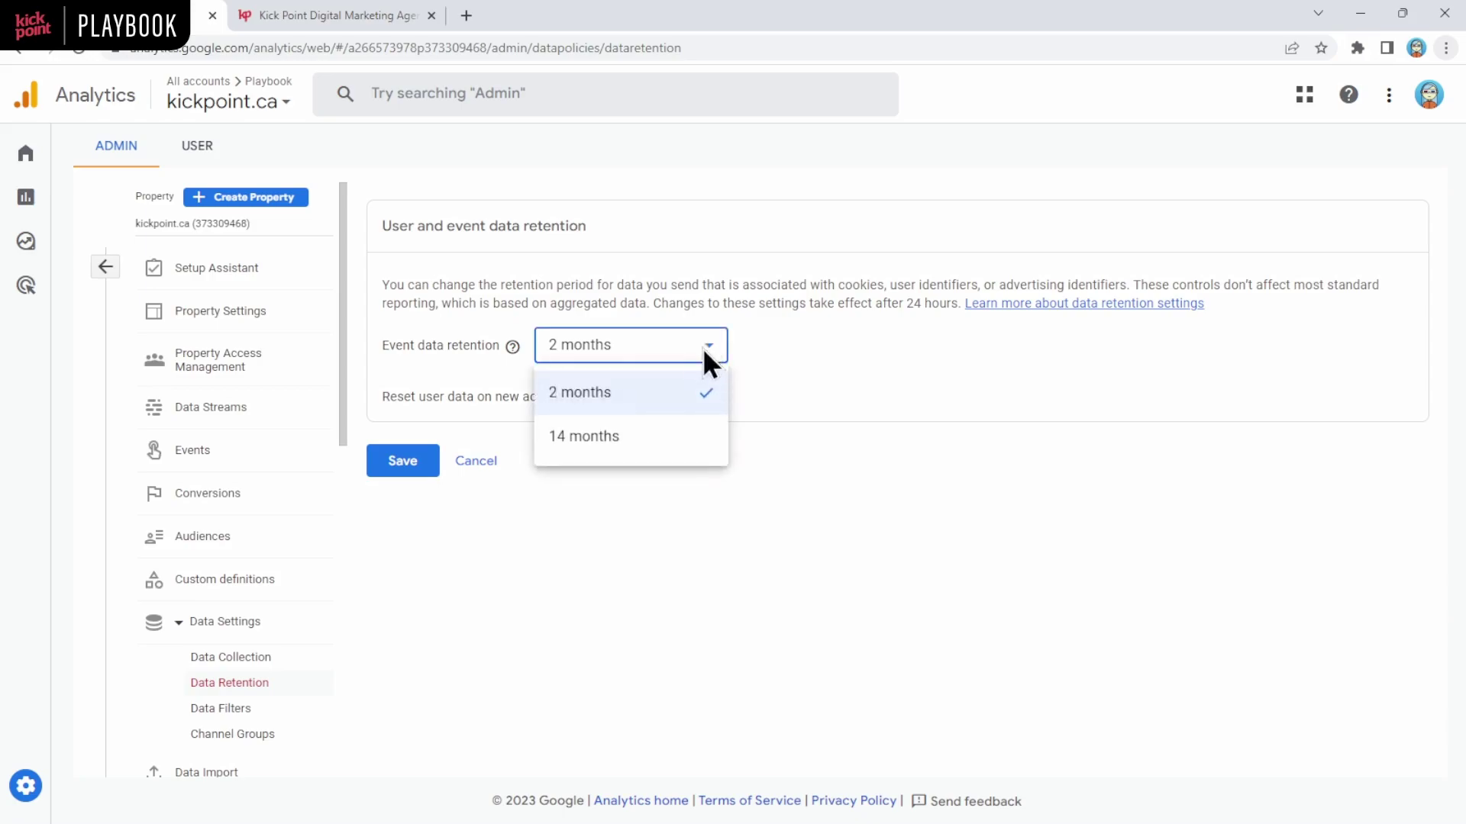
{"action": "left_click", "coordinate": [643, 438]}
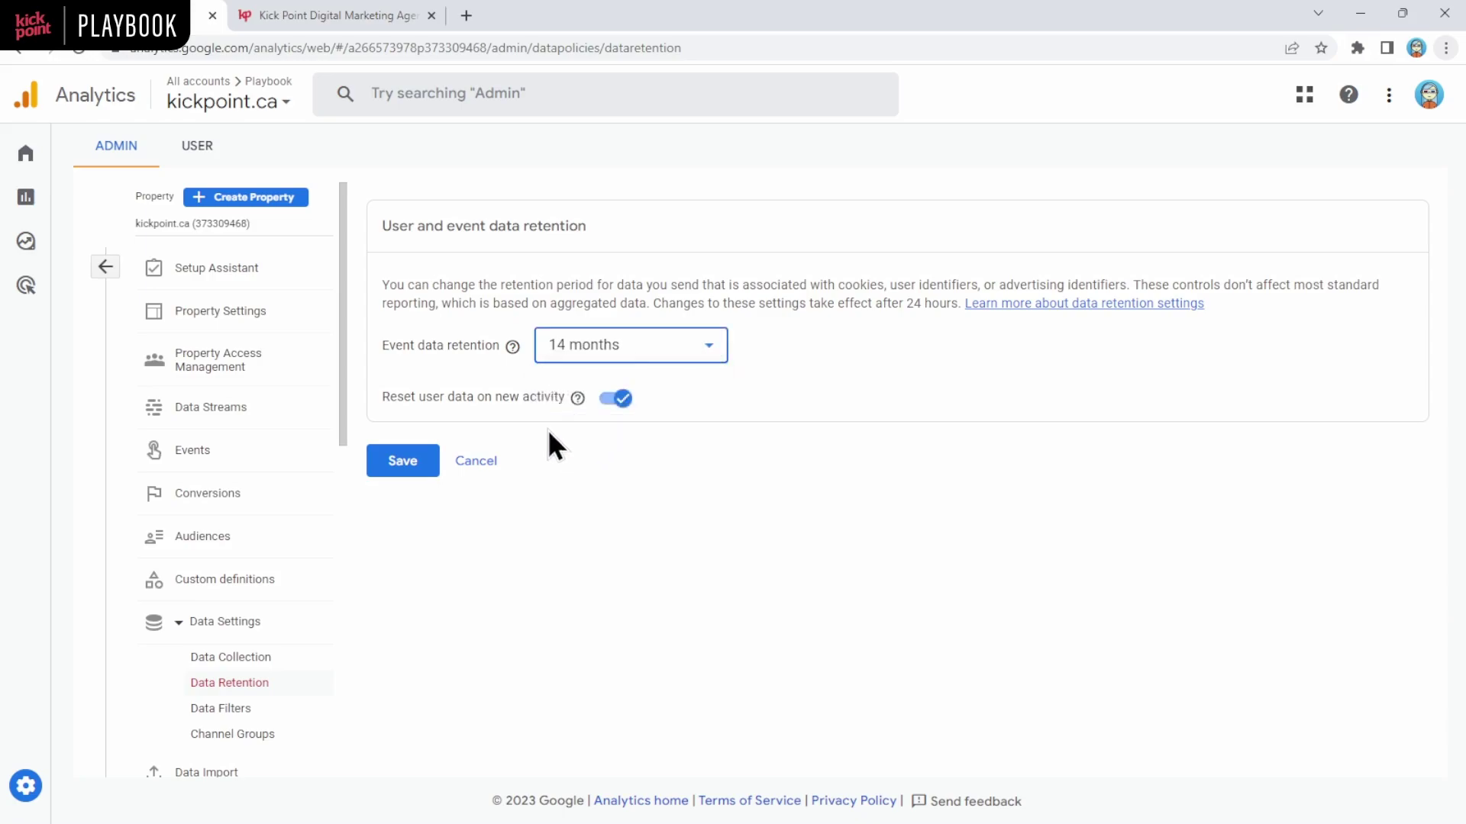
{"action": "left_click", "coordinate": [399, 474]}
Add a 'Contains kickpoint.ca' condition to the Google tag's domain list and save.
{"action": "left_click", "coordinate": [224, 416]}
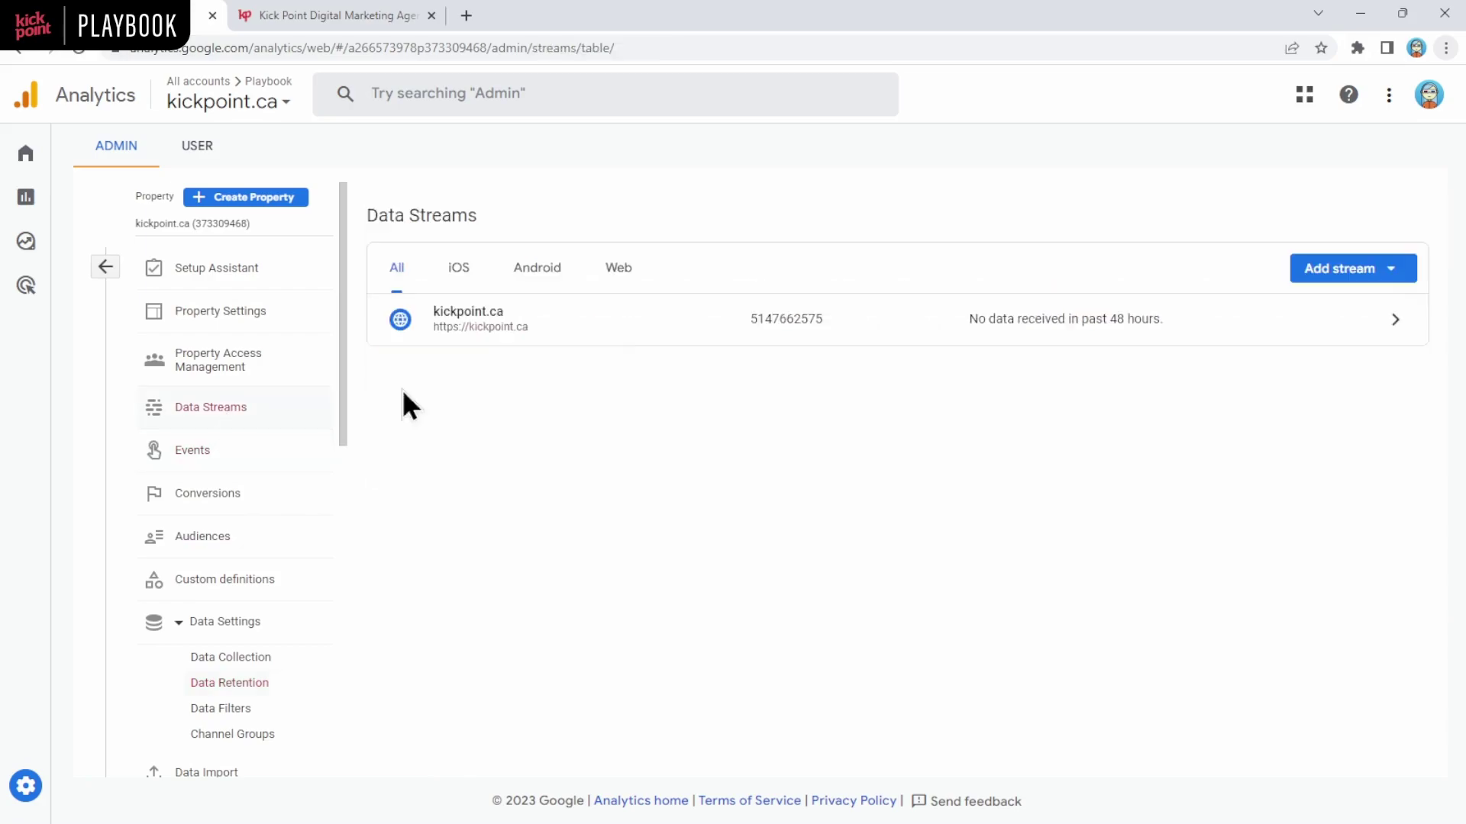
{"action": "left_click", "coordinate": [742, 336]}
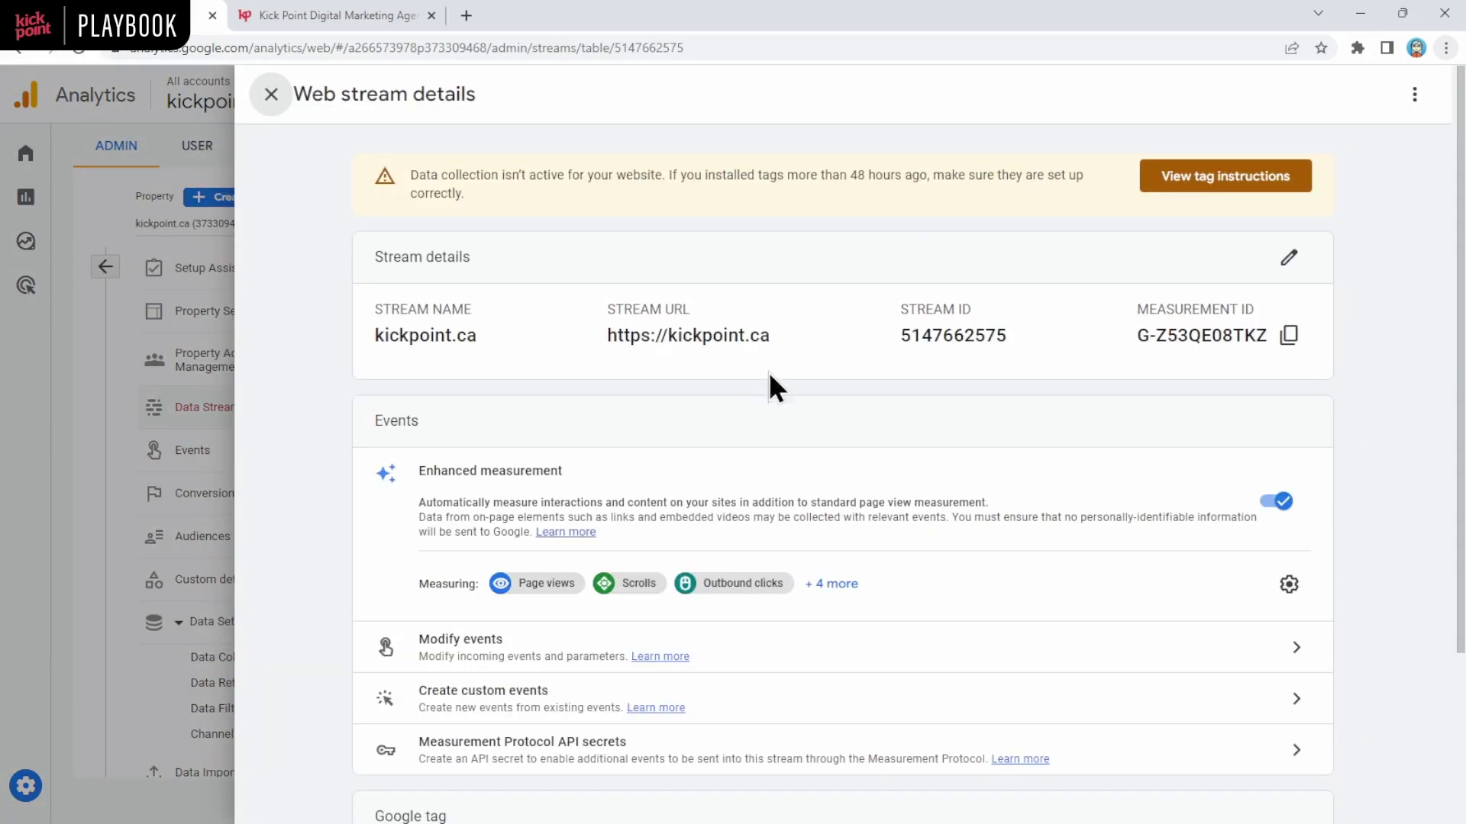
{"action": "scroll", "coordinate": [850, 443], "scroll_direction": "down", "scroll_amount": 3}
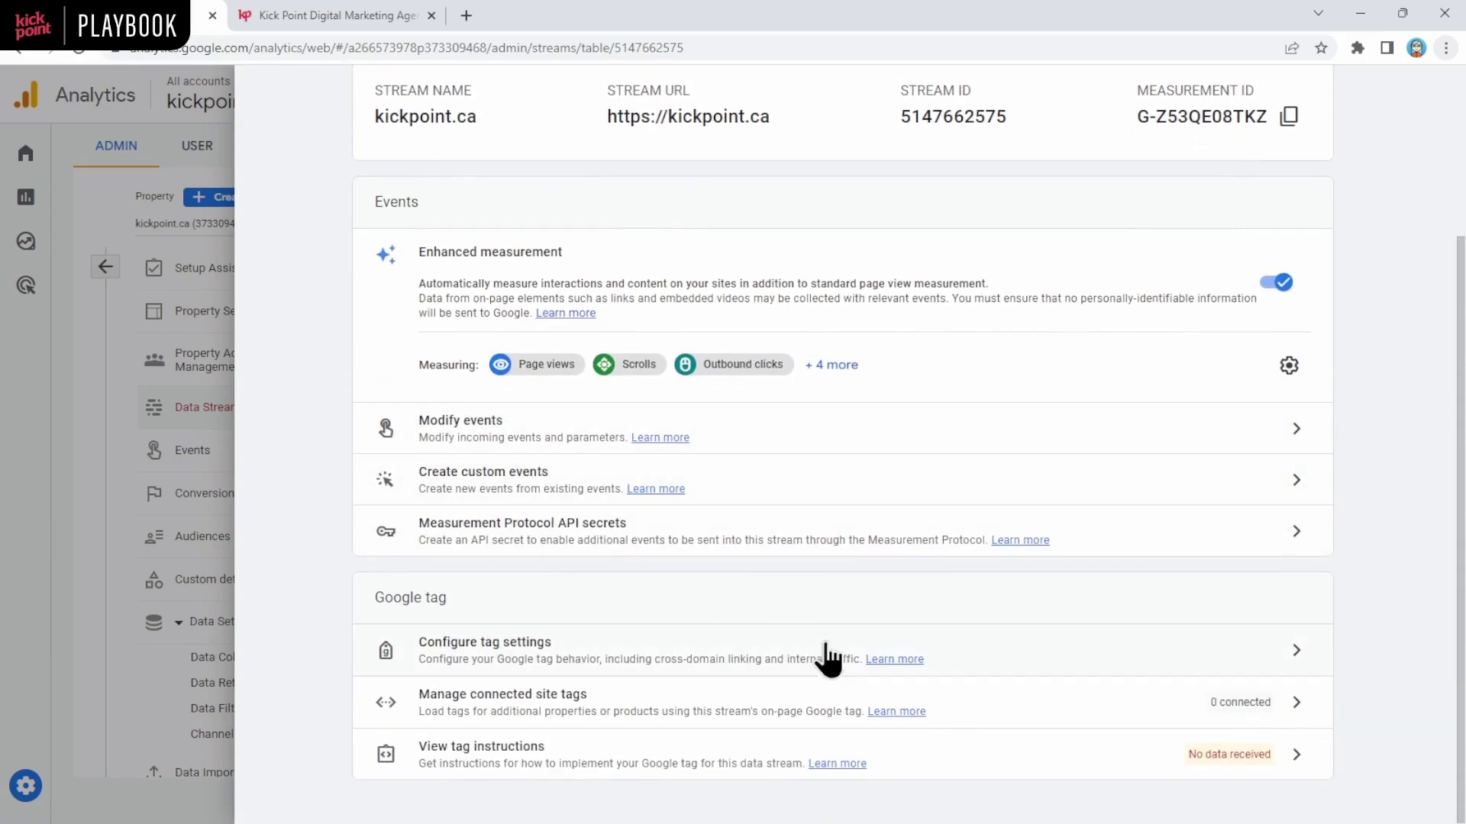
{"action": "left_click", "coordinate": [819, 669]}
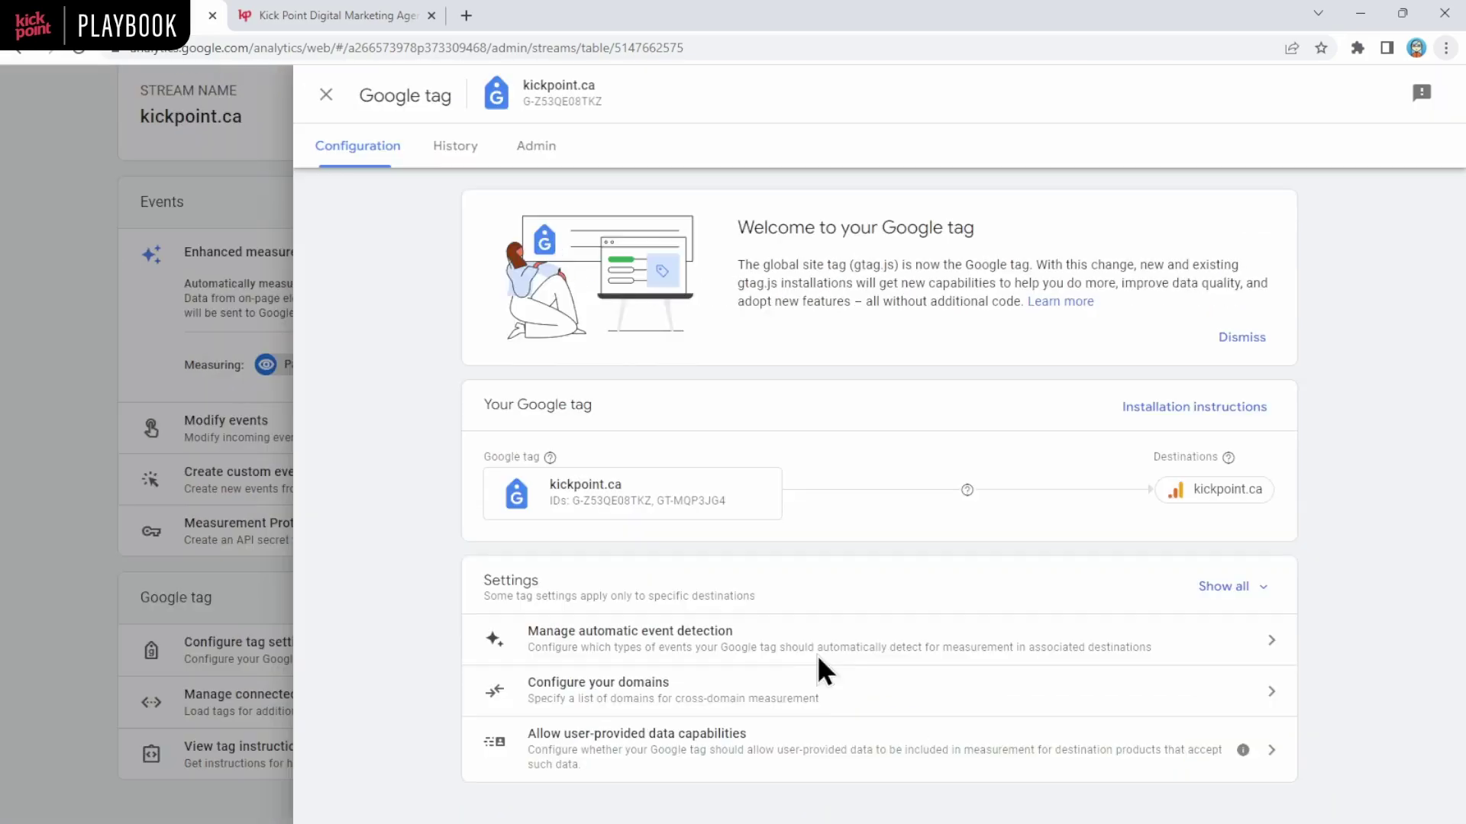
{"action": "left_click", "coordinate": [763, 706]}
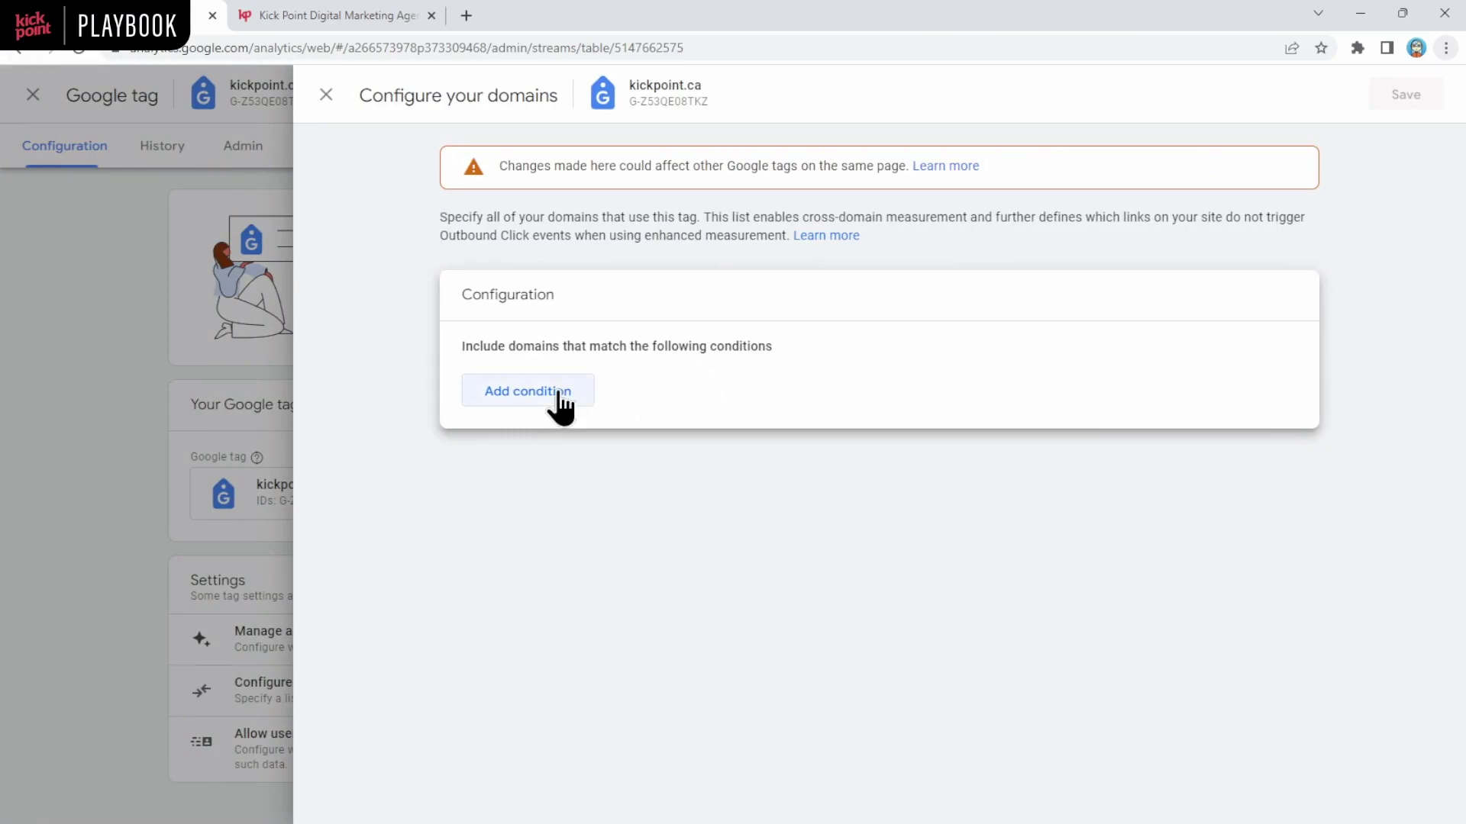
{"action": "left_click", "coordinate": [560, 401]}
{"action": "left_click", "coordinate": [579, 409]}
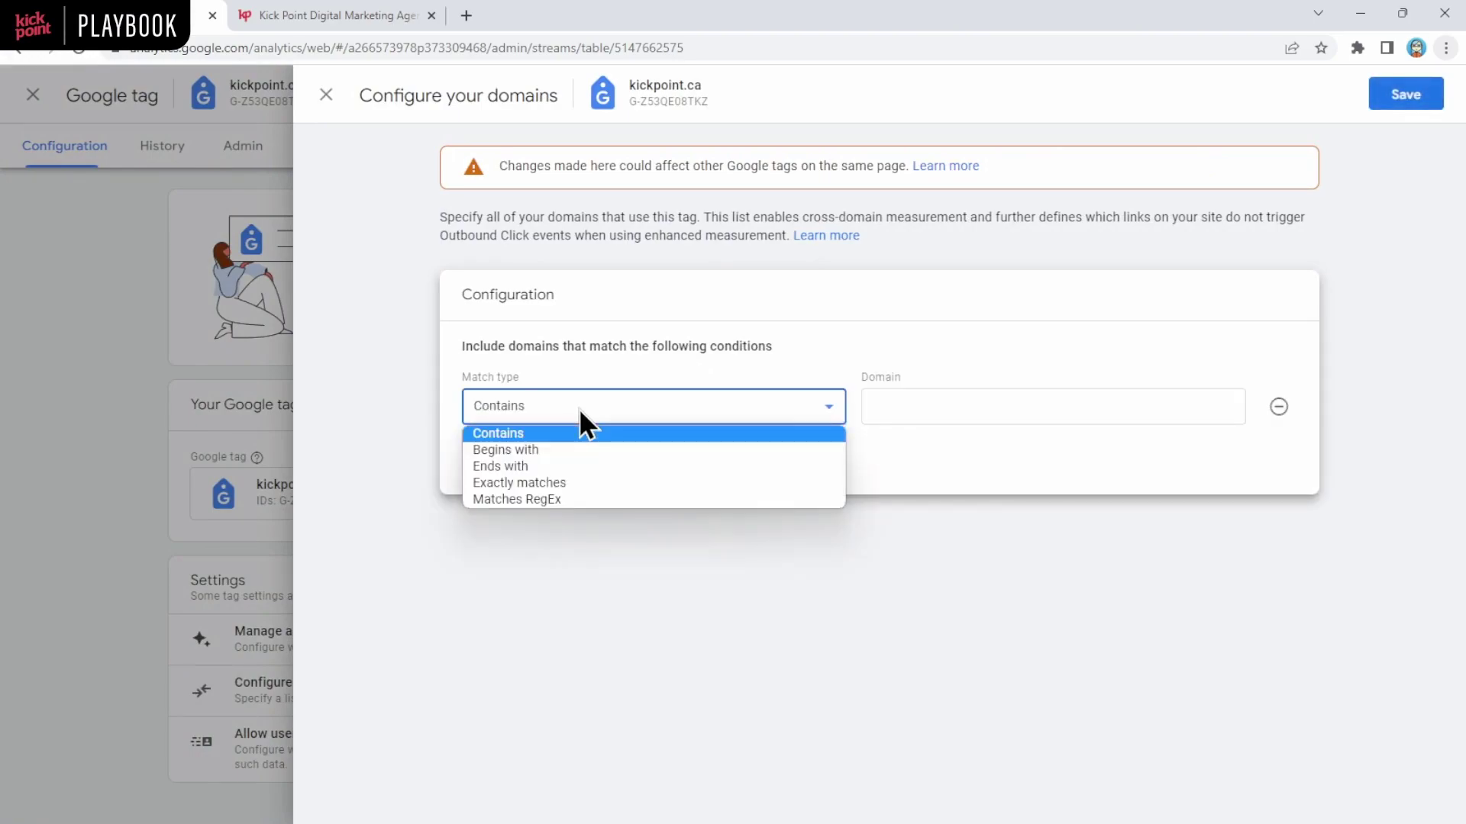
{"action": "left_click", "coordinate": [677, 406]}
{"action": "left_click", "coordinate": [924, 398]}
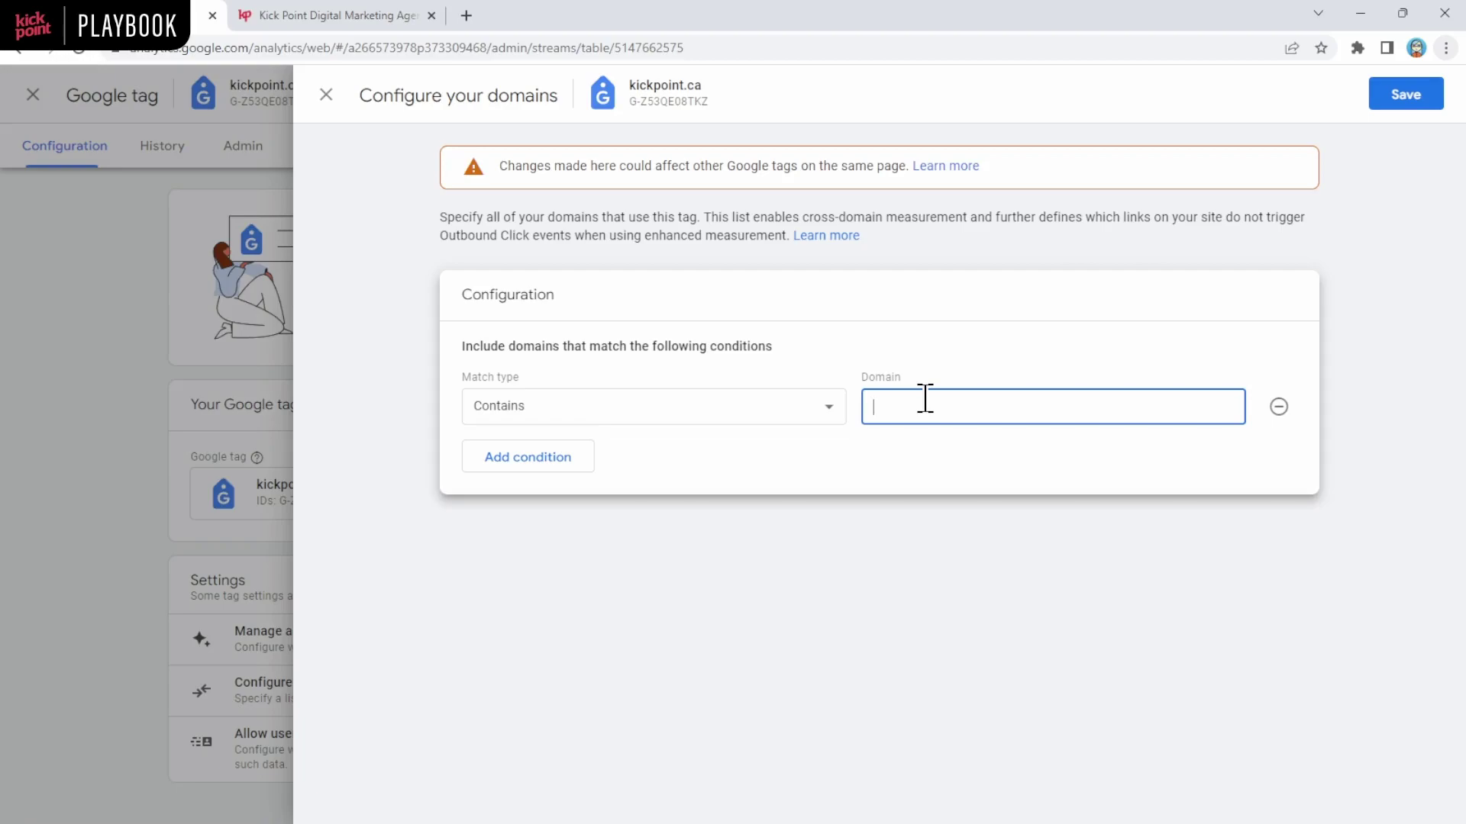
{"action": "type", "text": "kickpoint.ca"}
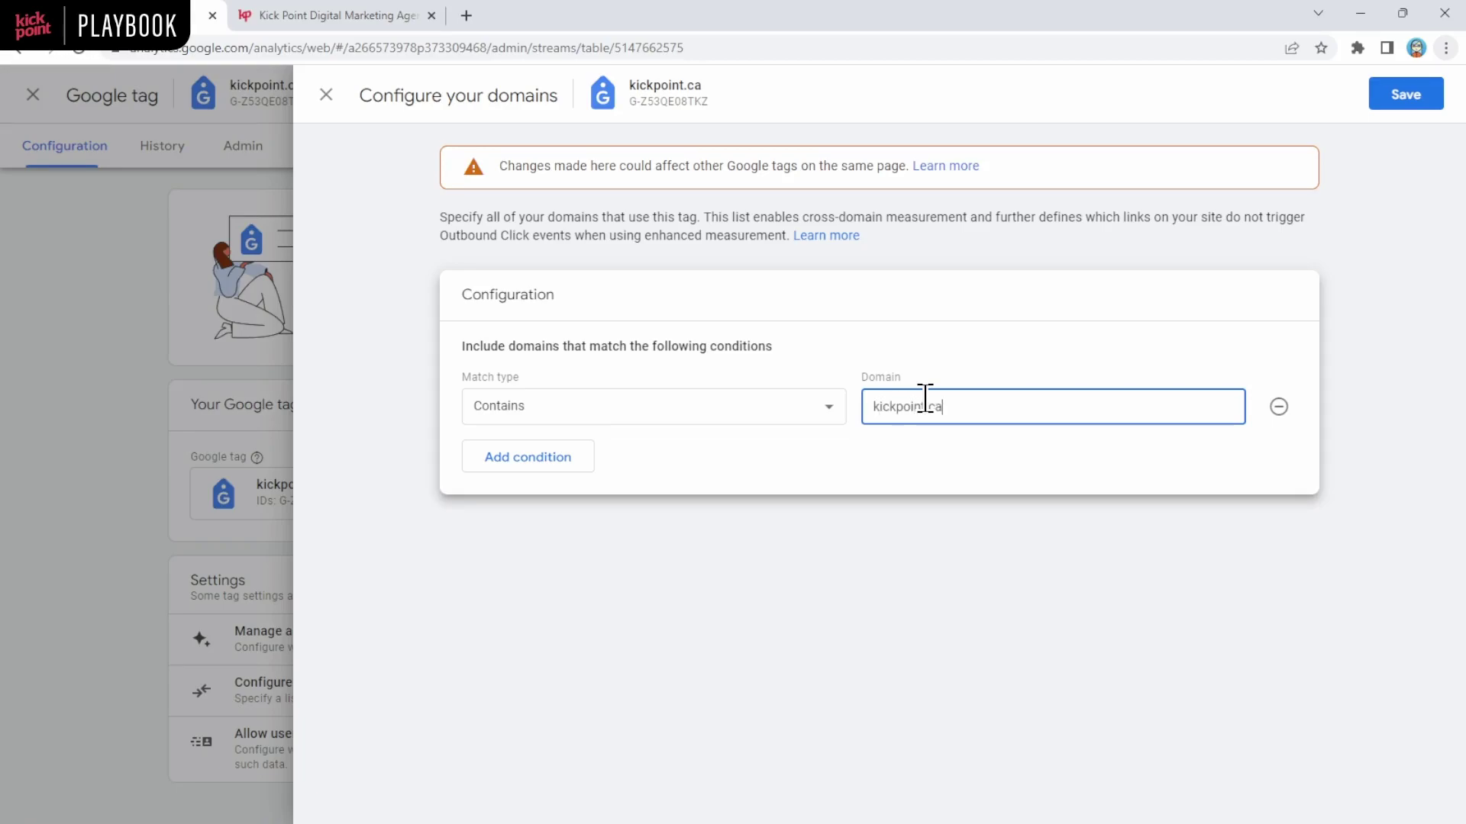
{"action": "left_click", "coordinate": [1403, 99]}
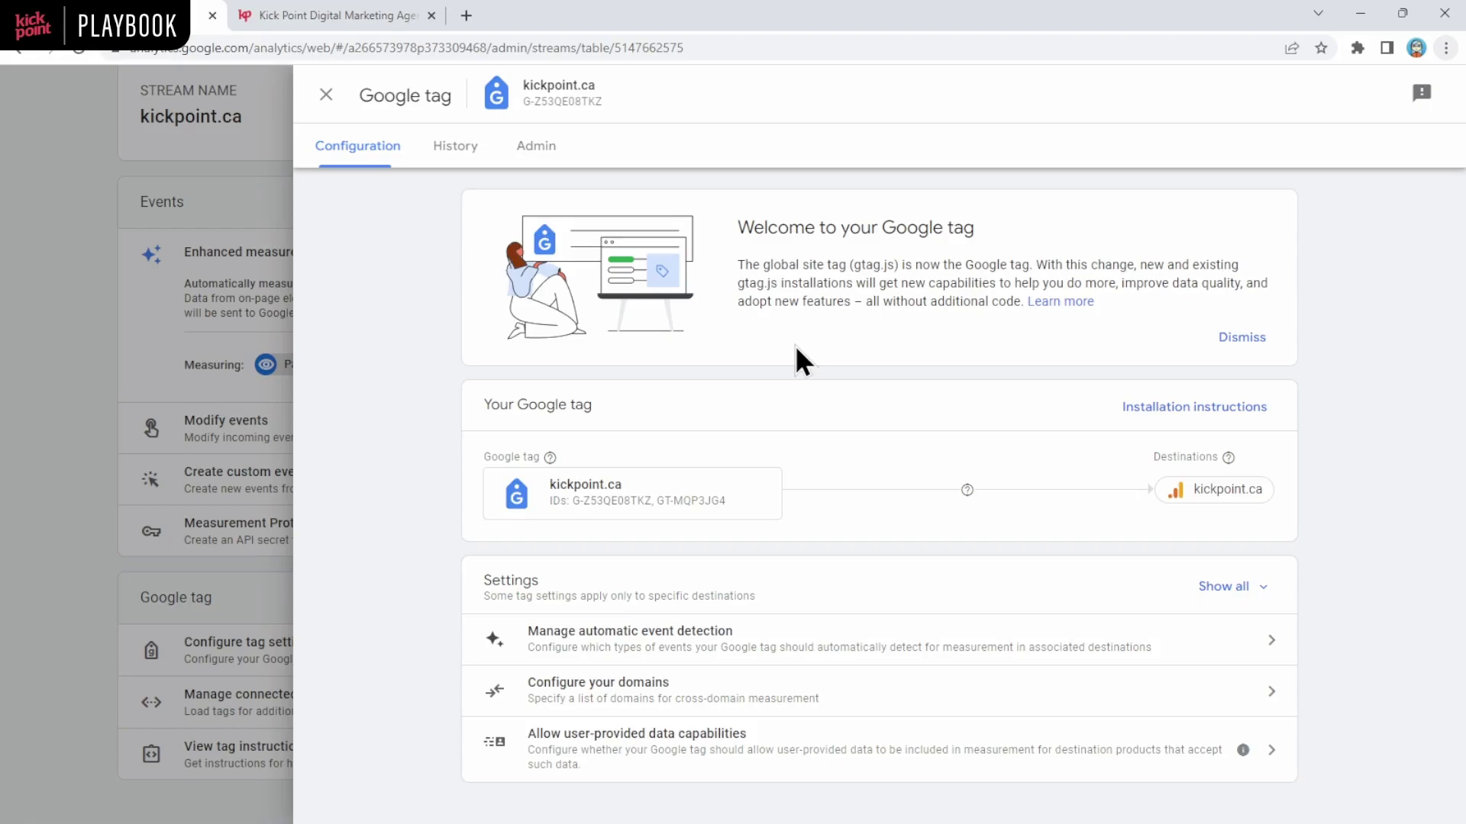
List paypal.com as an unwanted referral domain for the Google tag and save.
{"action": "left_click", "coordinate": [1206, 588]}
{"action": "scroll", "coordinate": [1116, 578], "scroll_direction": "down", "scroll_amount": 3}
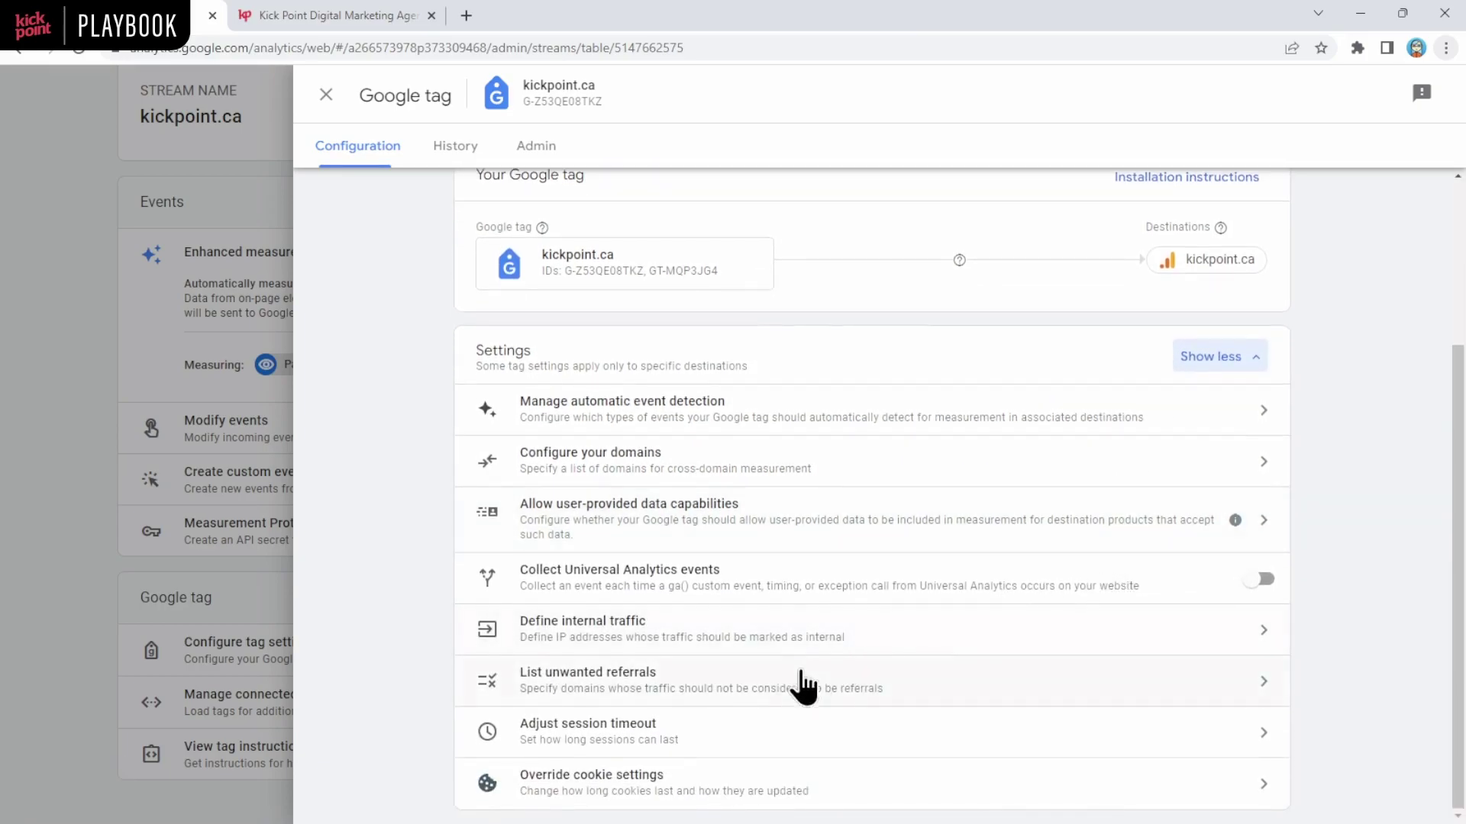
{"action": "left_click", "coordinate": [776, 691]}
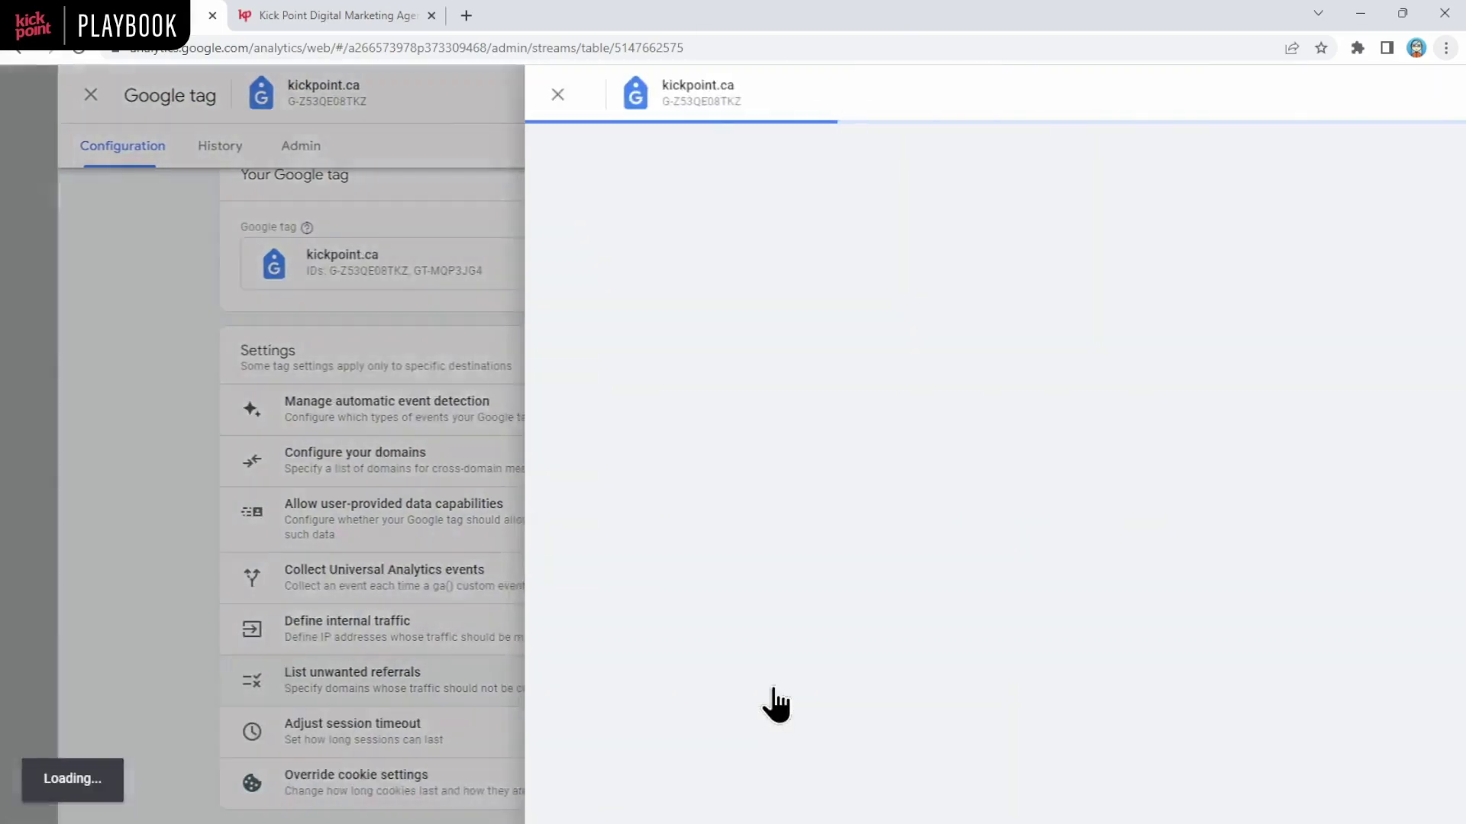
{"action": "left_click", "coordinate": [932, 324]}
{"action": "type", "text": "paypal.com"}
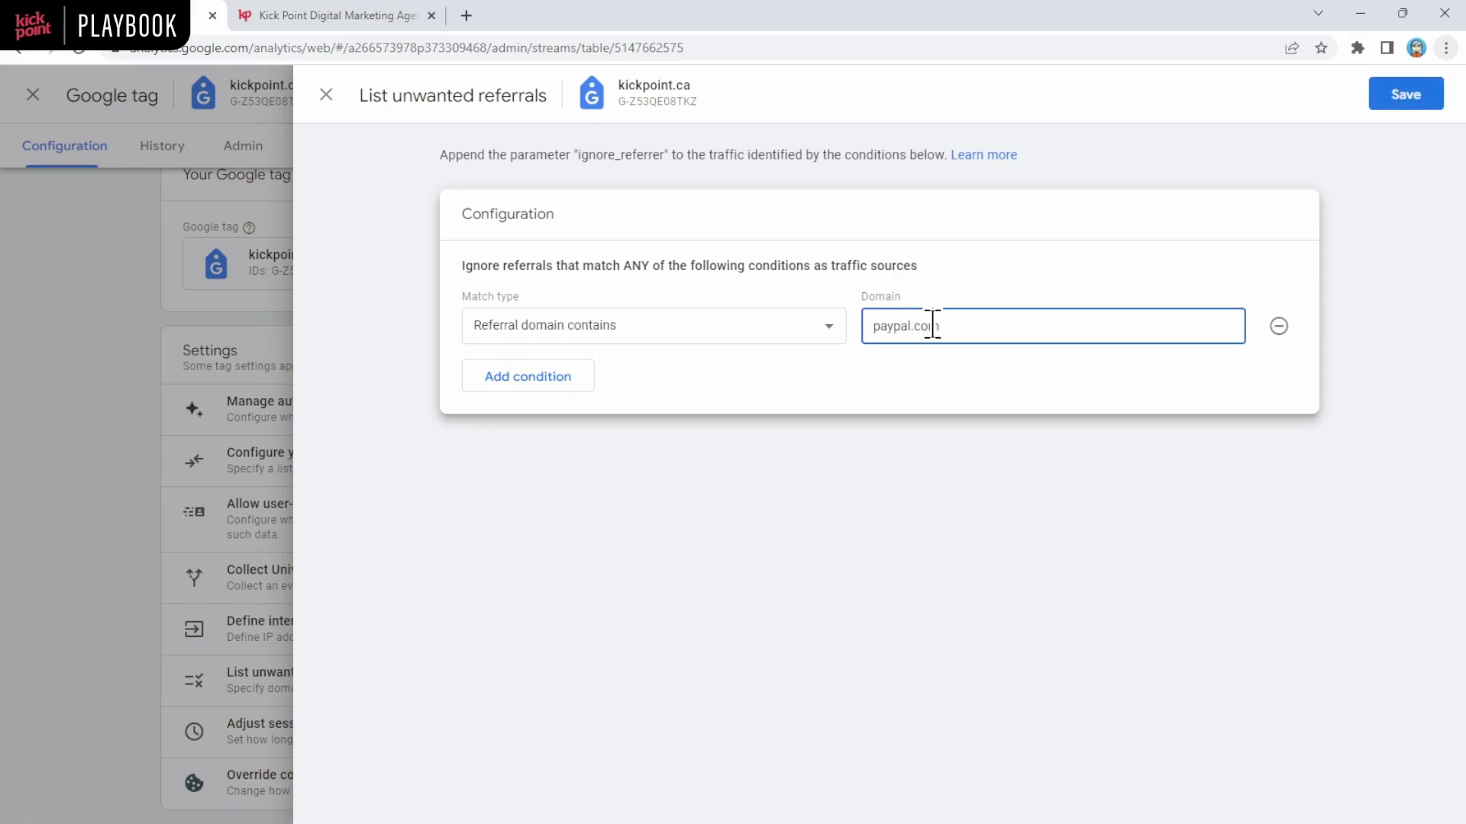
{"action": "left_click", "coordinate": [1387, 91]}
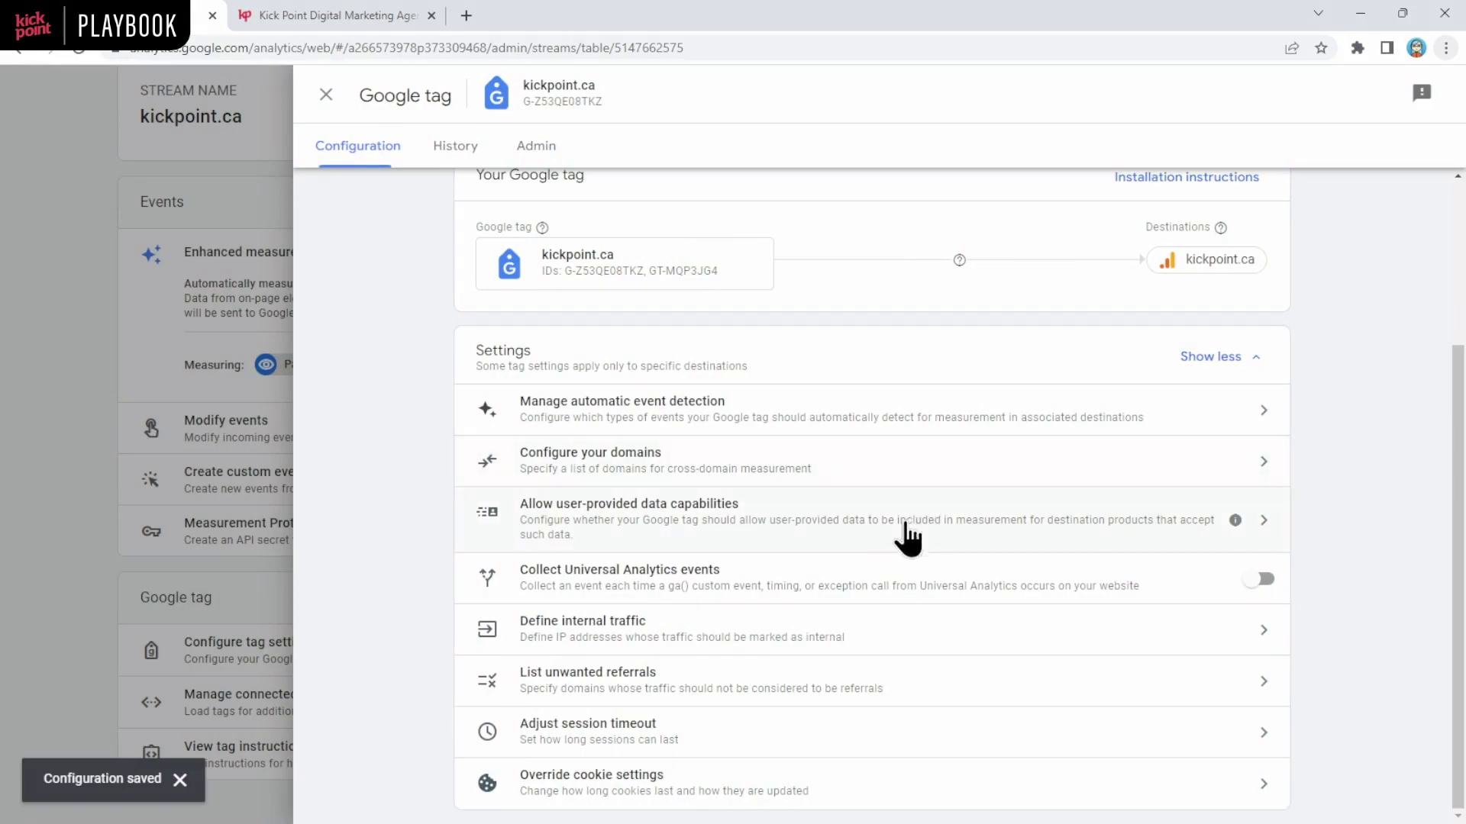
Create an internal traffic rule named 'office ip' for IP address 192.0.0.1.
{"action": "left_click", "coordinate": [865, 642]}
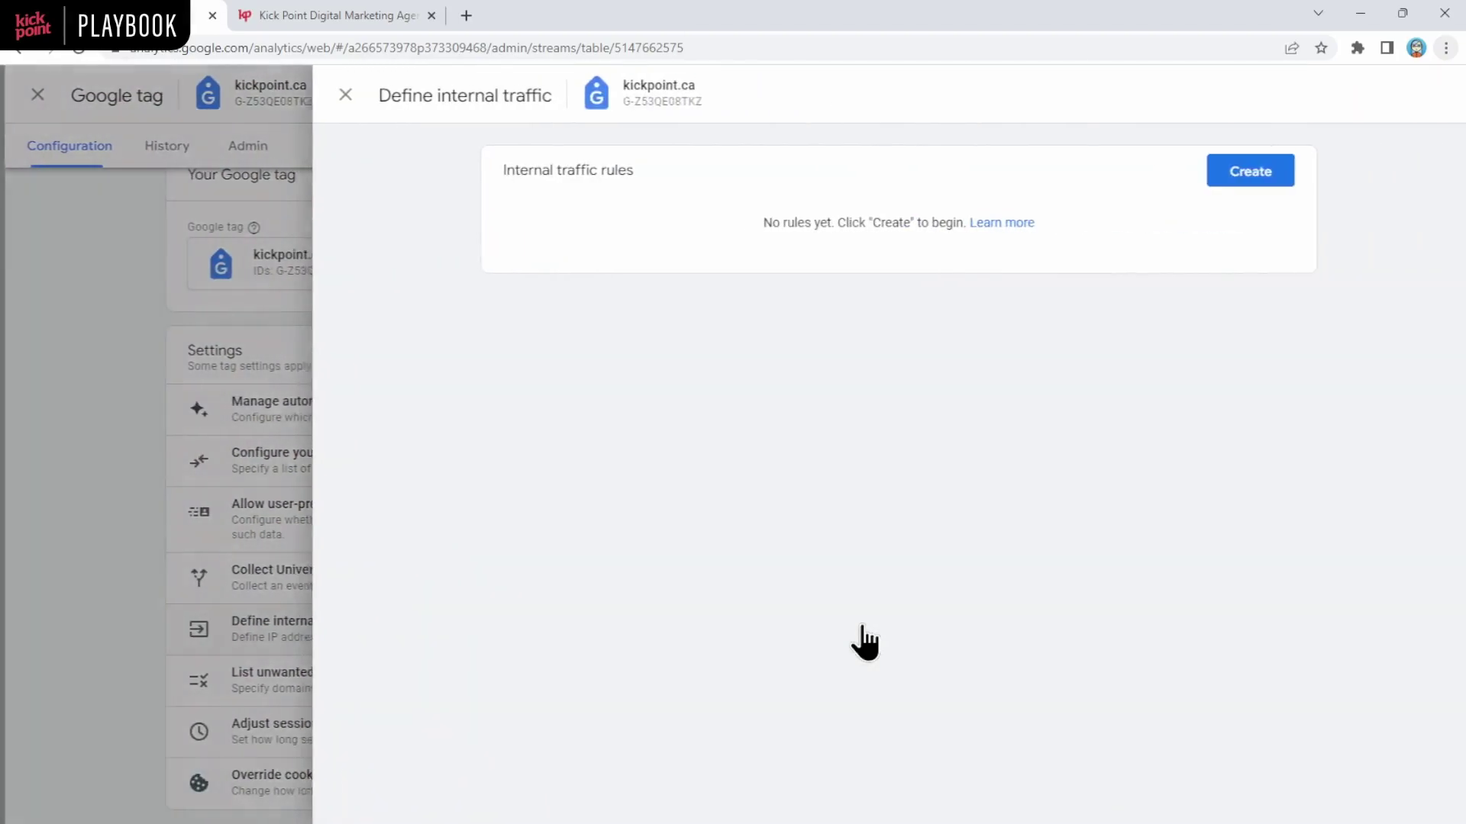
{"action": "left_click", "coordinate": [1236, 157]}
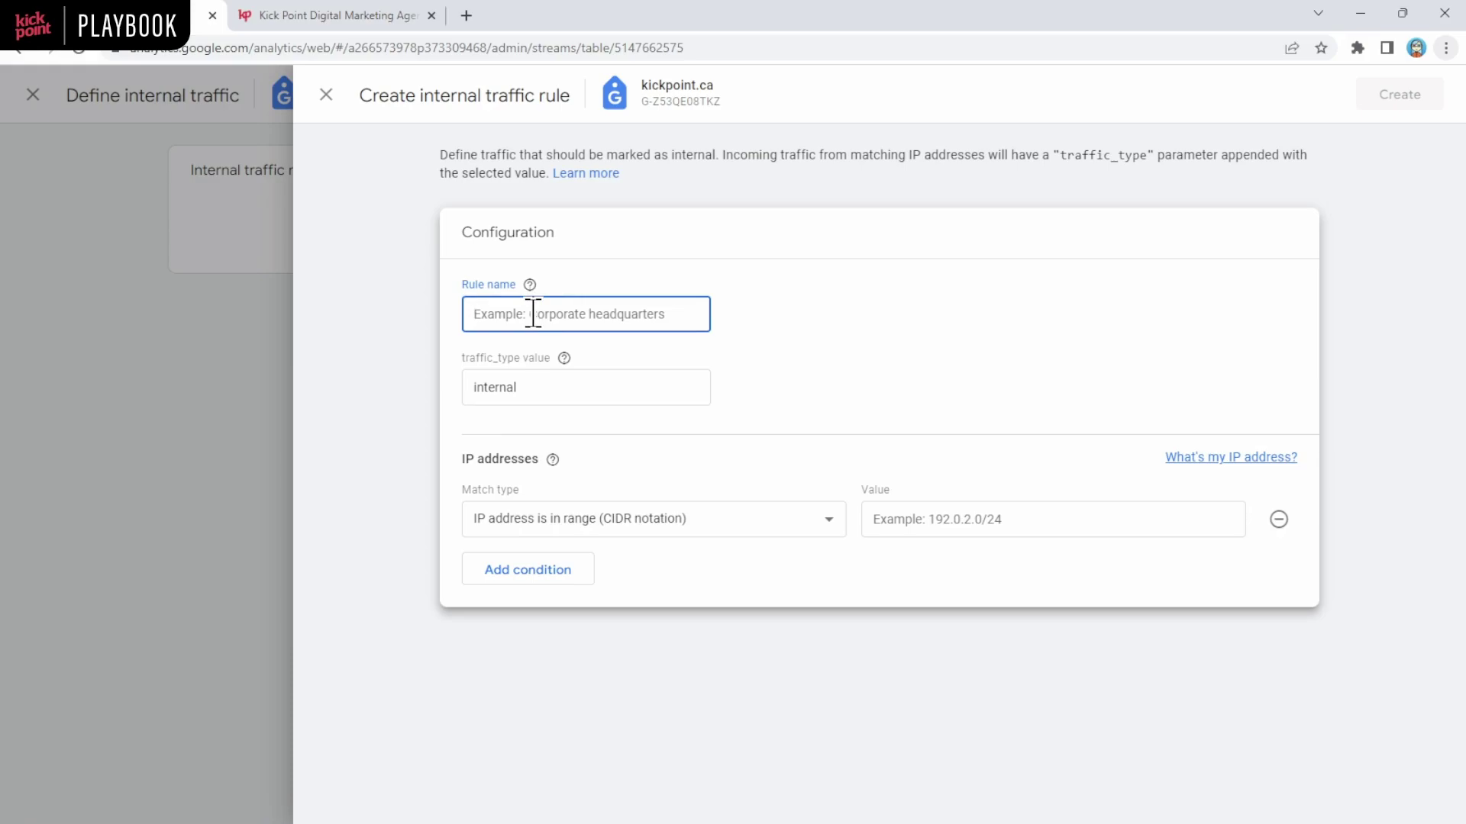
{"action": "type", "text": "office ip"}
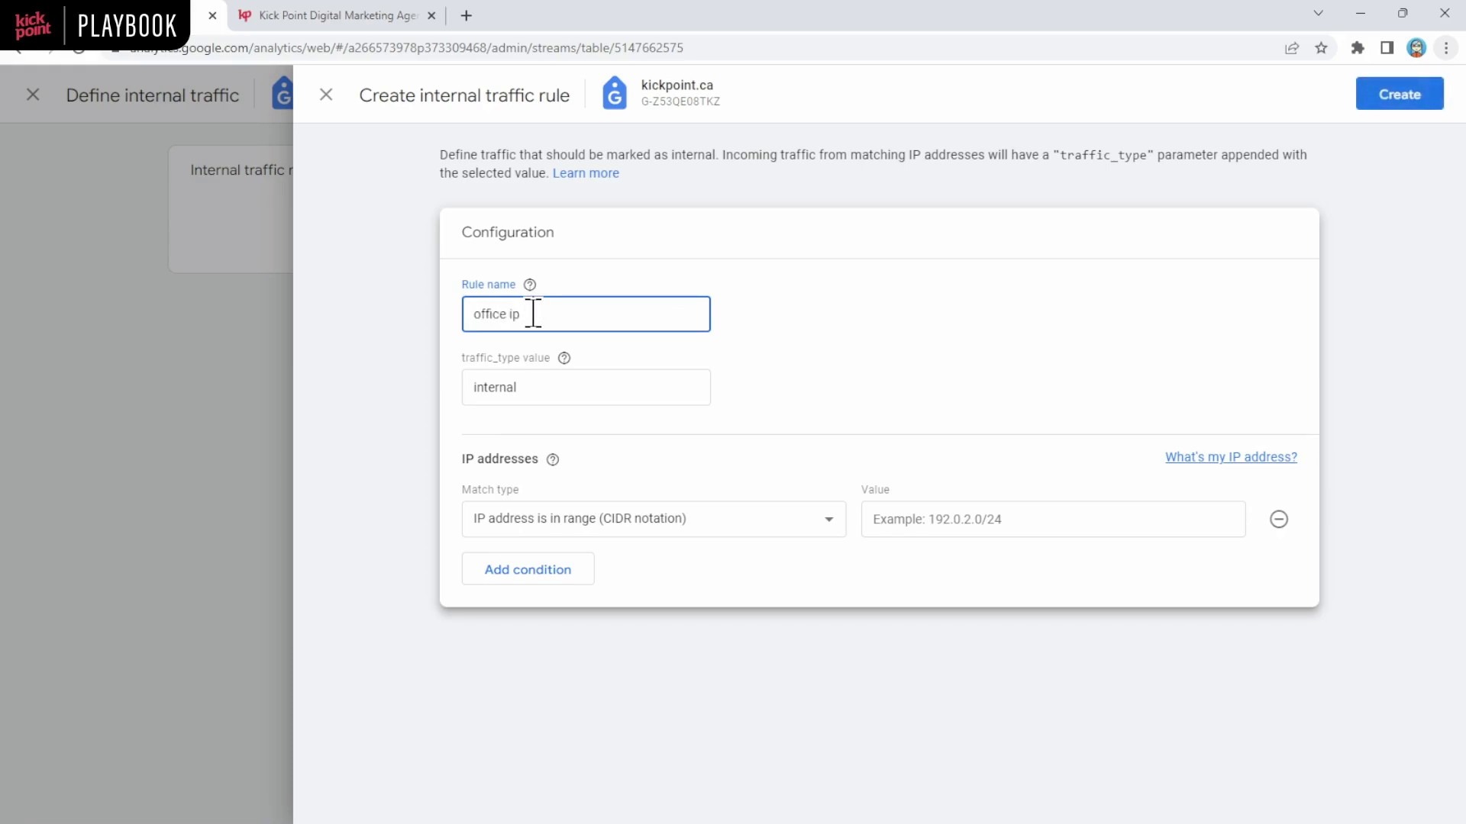
{"action": "left_click", "coordinate": [917, 520]}
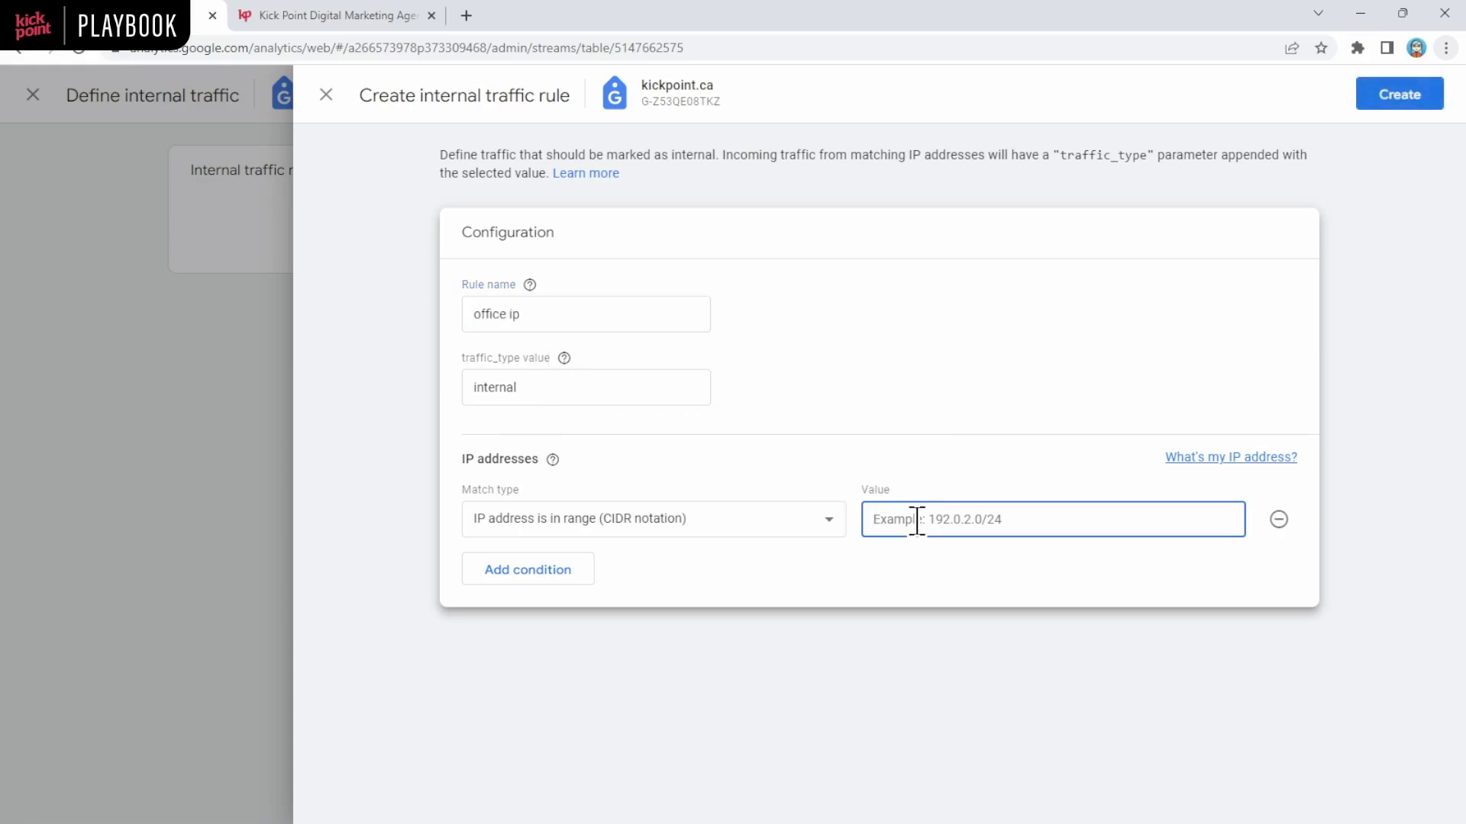
{"action": "type", "text": "192.0.0.1"}
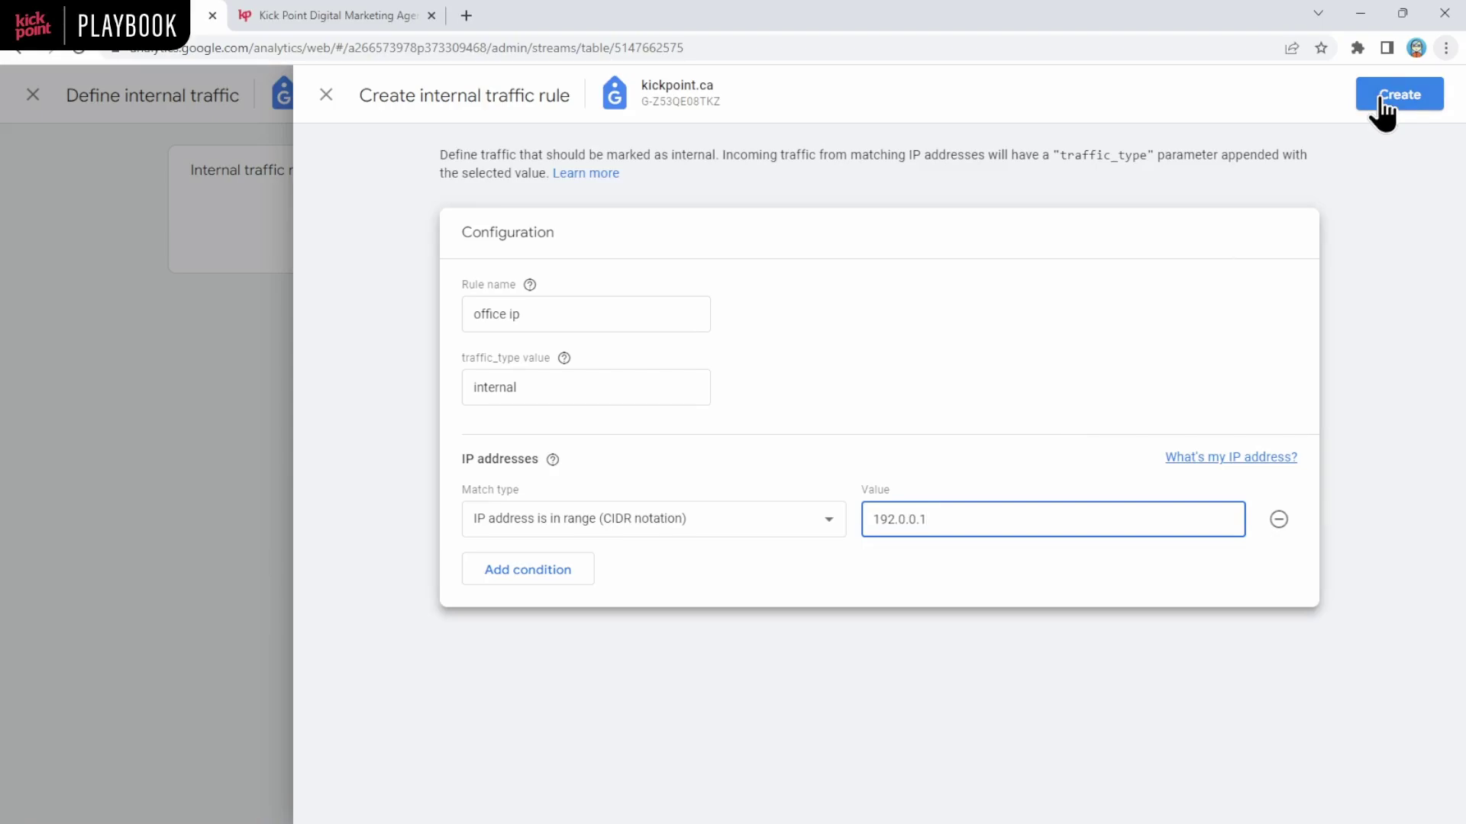
{"action": "left_click", "coordinate": [1382, 98]}
{"action": "left_click", "coordinate": [326, 95]}
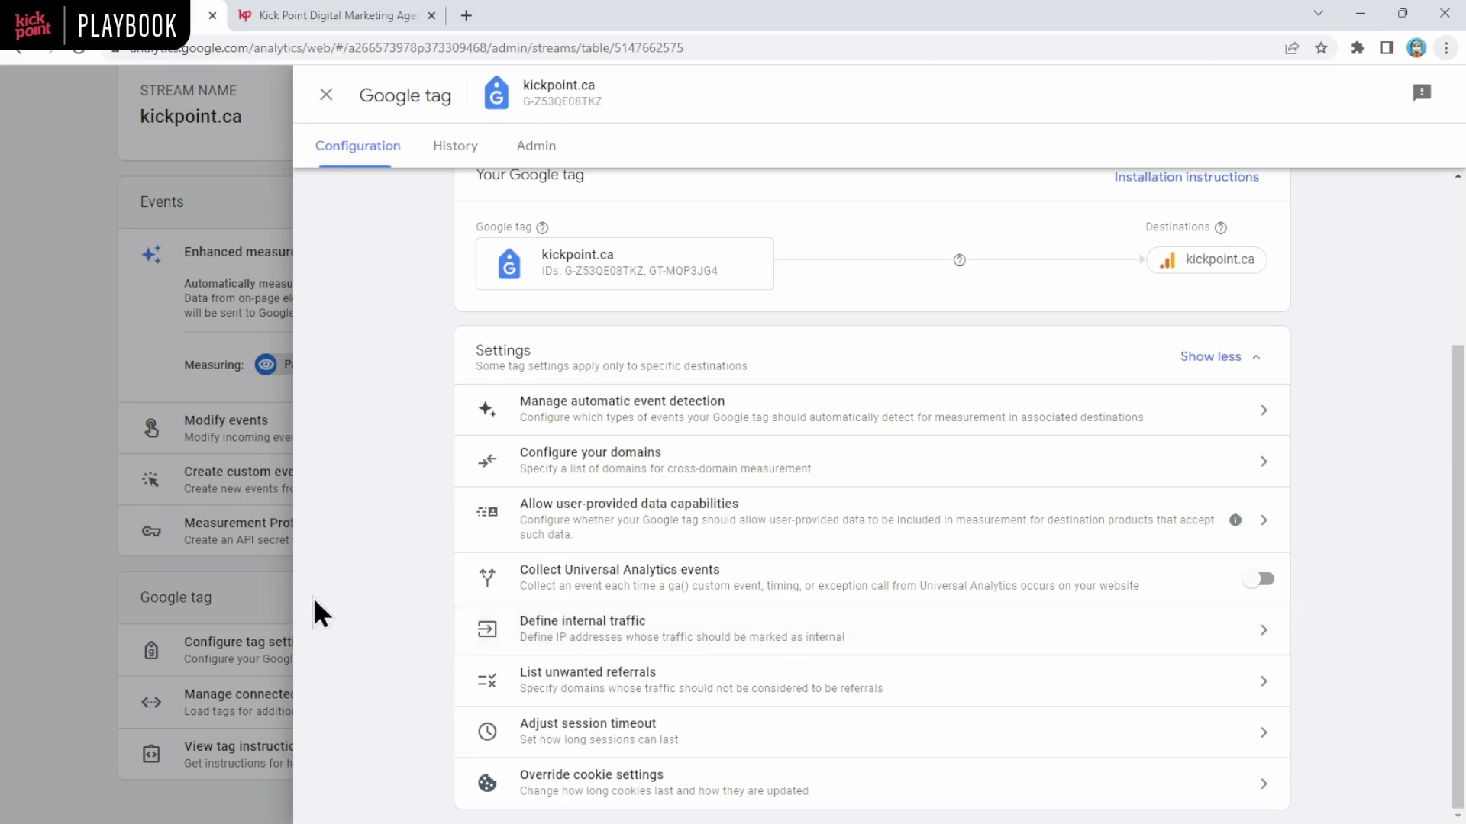
Open the Internal Traffic data filter and review its exclude rule and Testing state.
{"action": "left_click", "coordinate": [93, 605]}
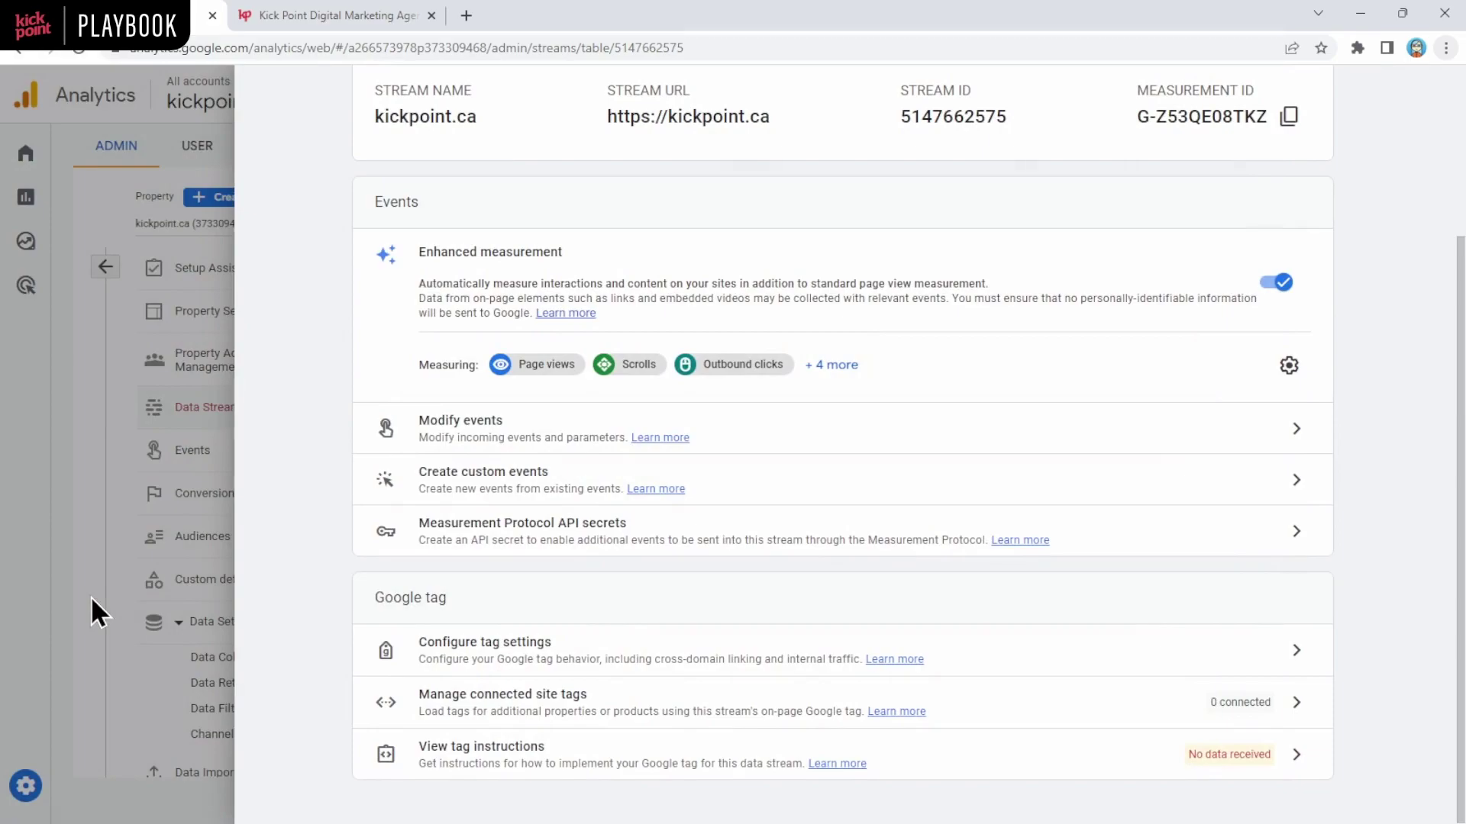
{"action": "left_click", "coordinate": [91, 598]}
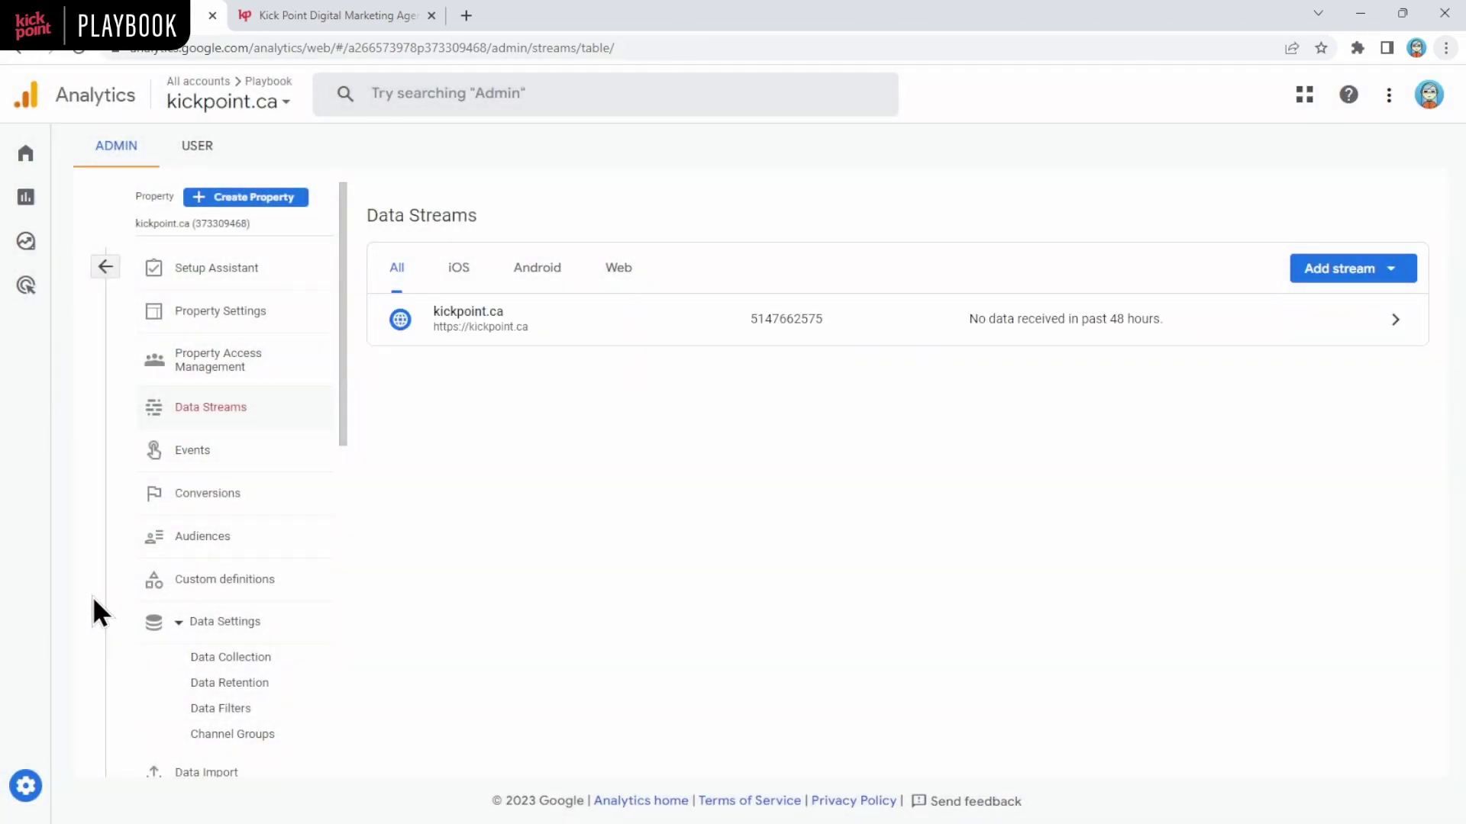
{"action": "left_click", "coordinate": [242, 708]}
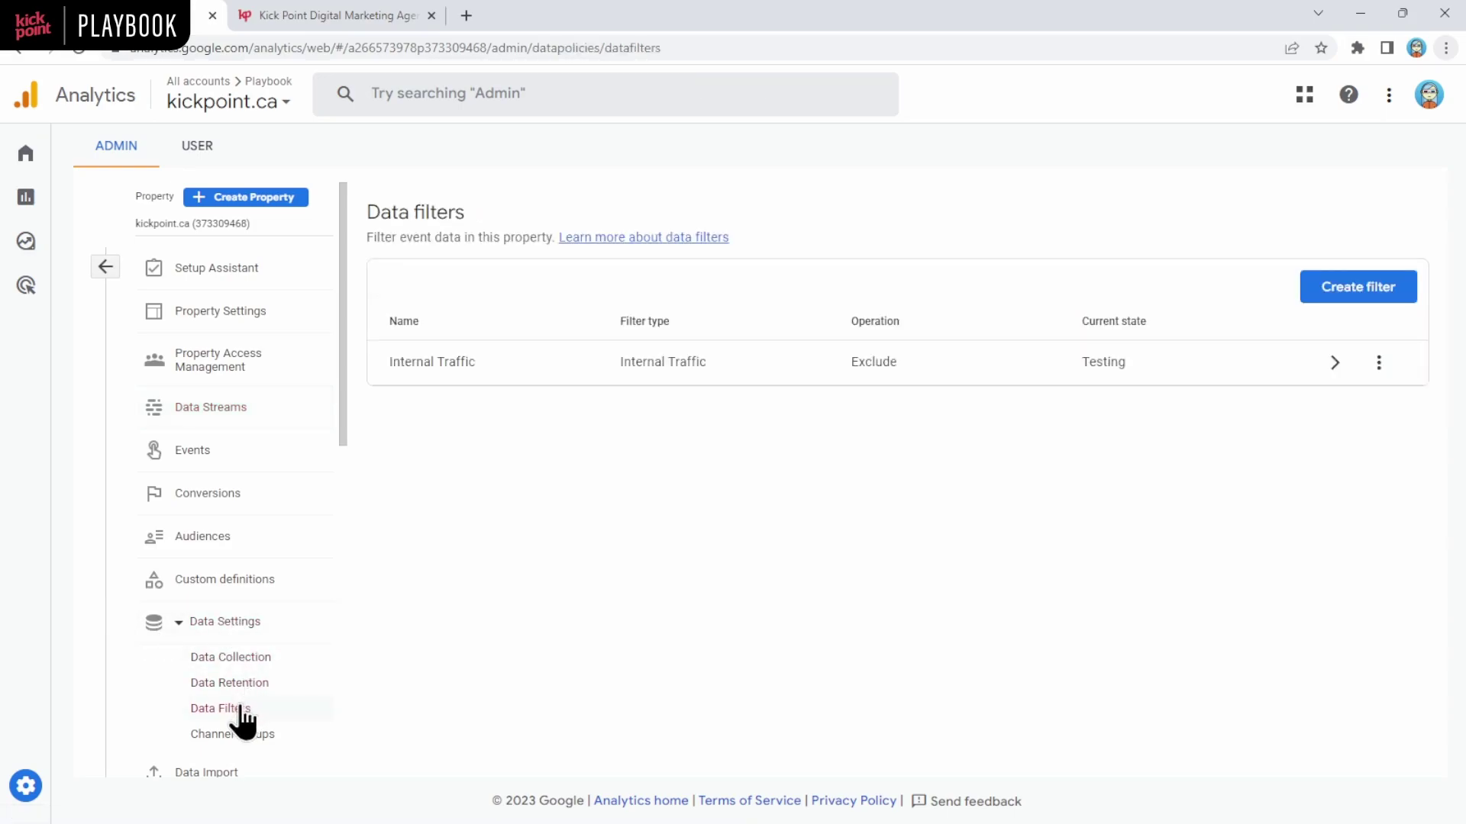
{"action": "left_click", "coordinate": [771, 382]}
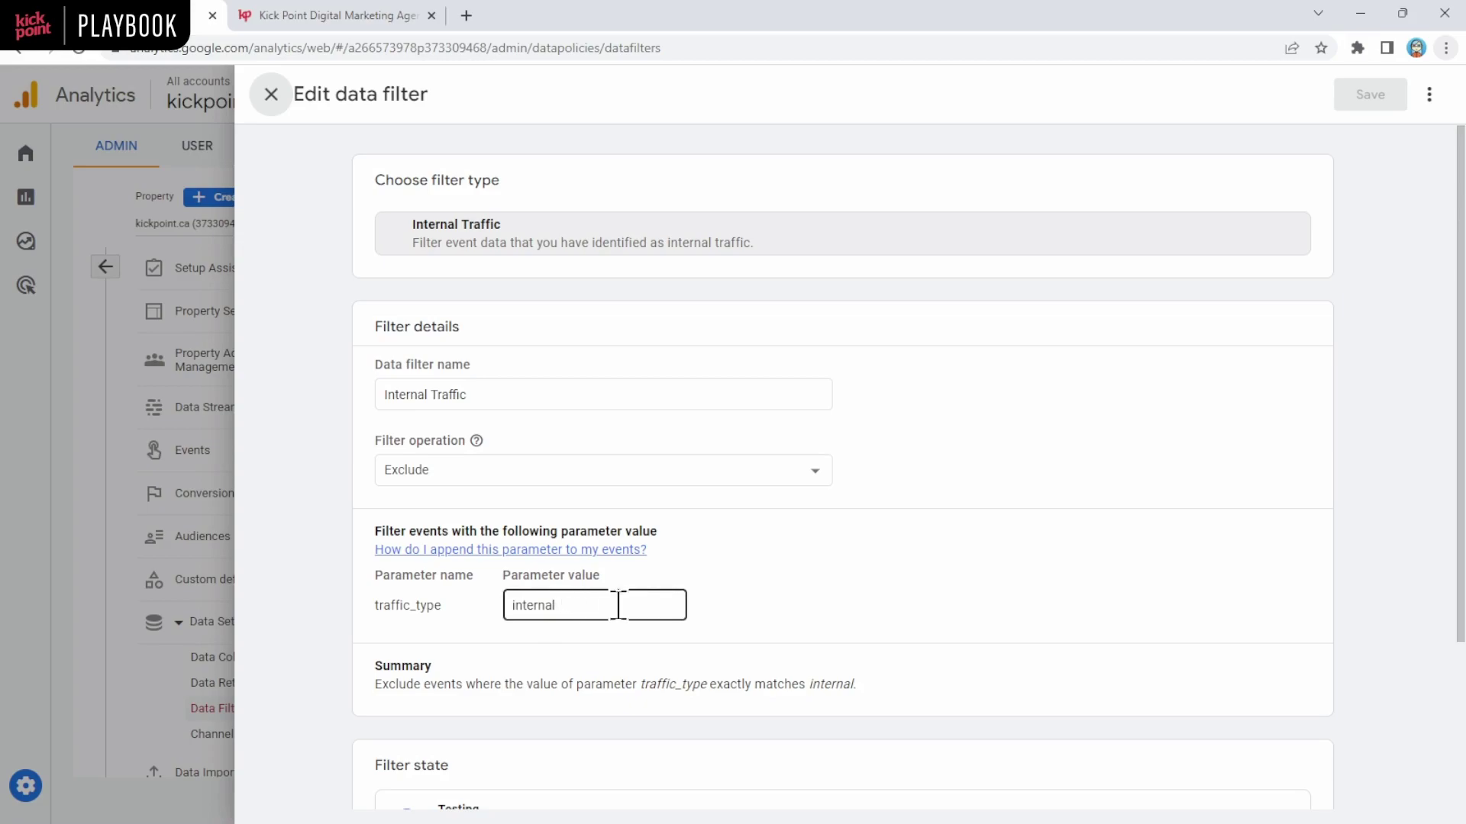
{"action": "scroll", "coordinate": [710, 416], "scroll_direction": "down", "scroll_amount": 3}
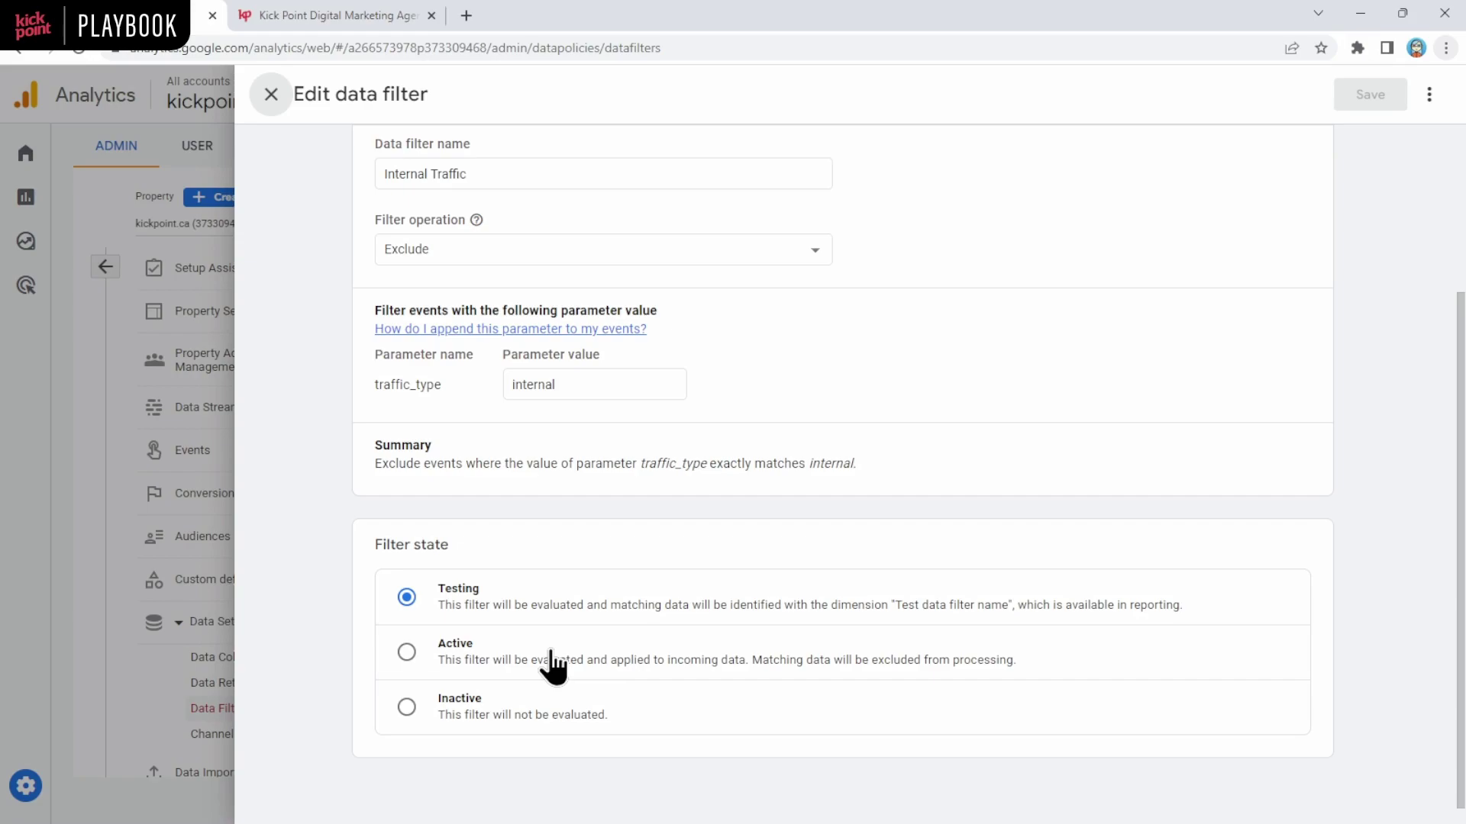
Leave the filter unchanged and go to the kickpoint.ca stream's Google tag settings.
{"action": "left_click", "coordinate": [107, 610]}
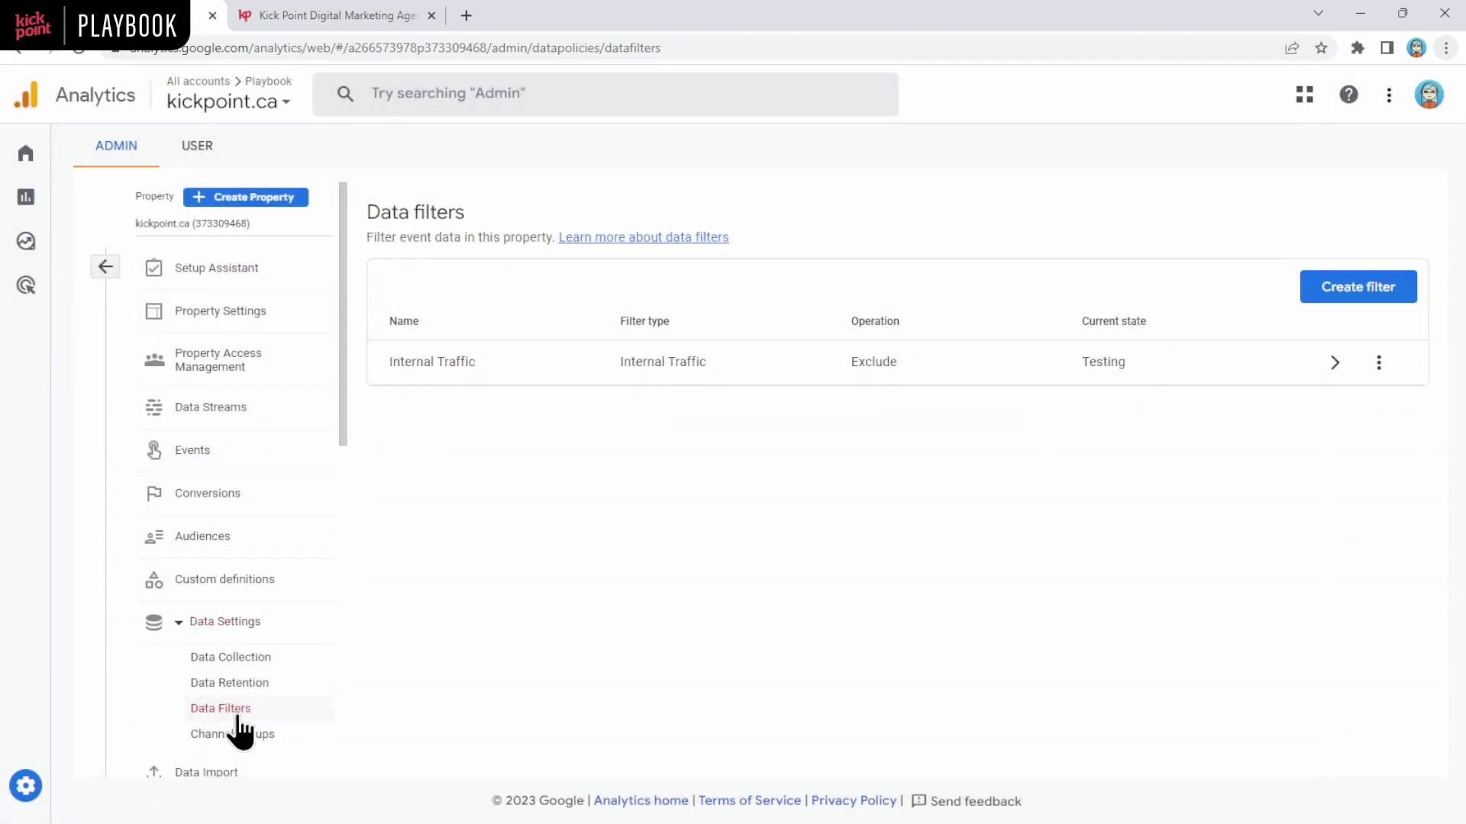
{"action": "left_click", "coordinate": [219, 407]}
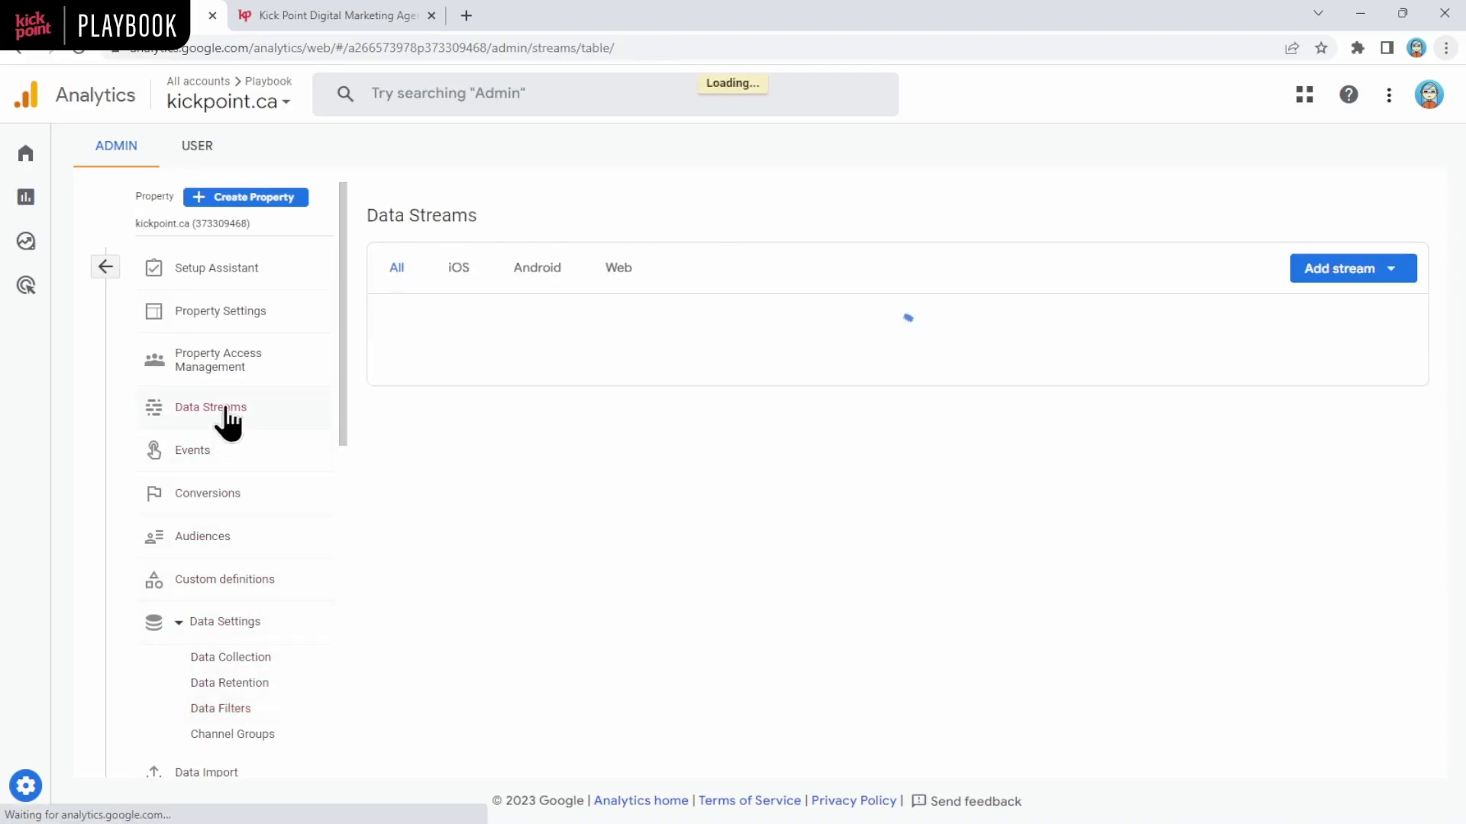
{"action": "left_click", "coordinate": [708, 326]}
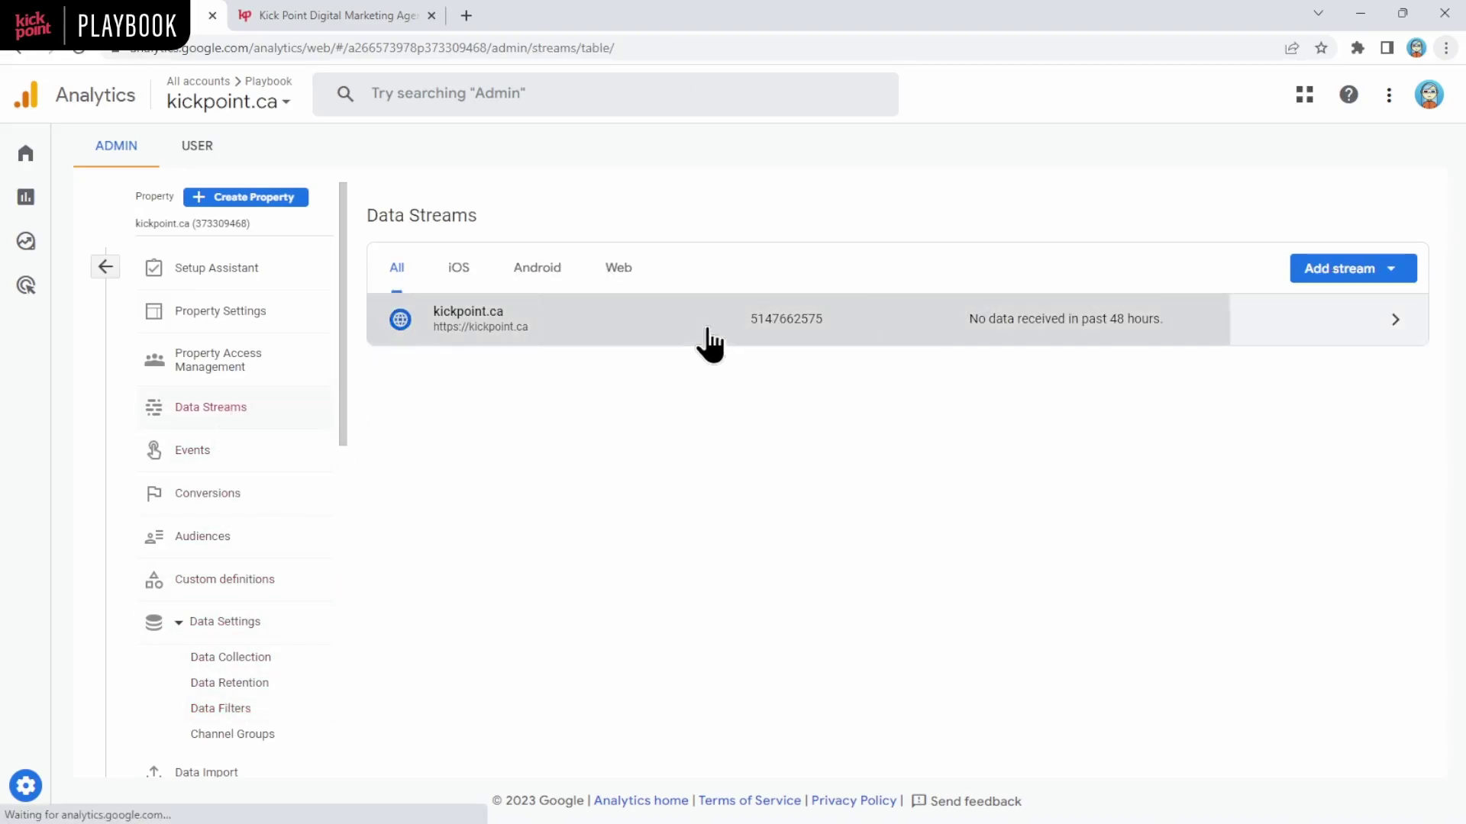
{"action": "scroll", "coordinate": [1009, 565], "scroll_direction": "down", "scroll_amount": 3}
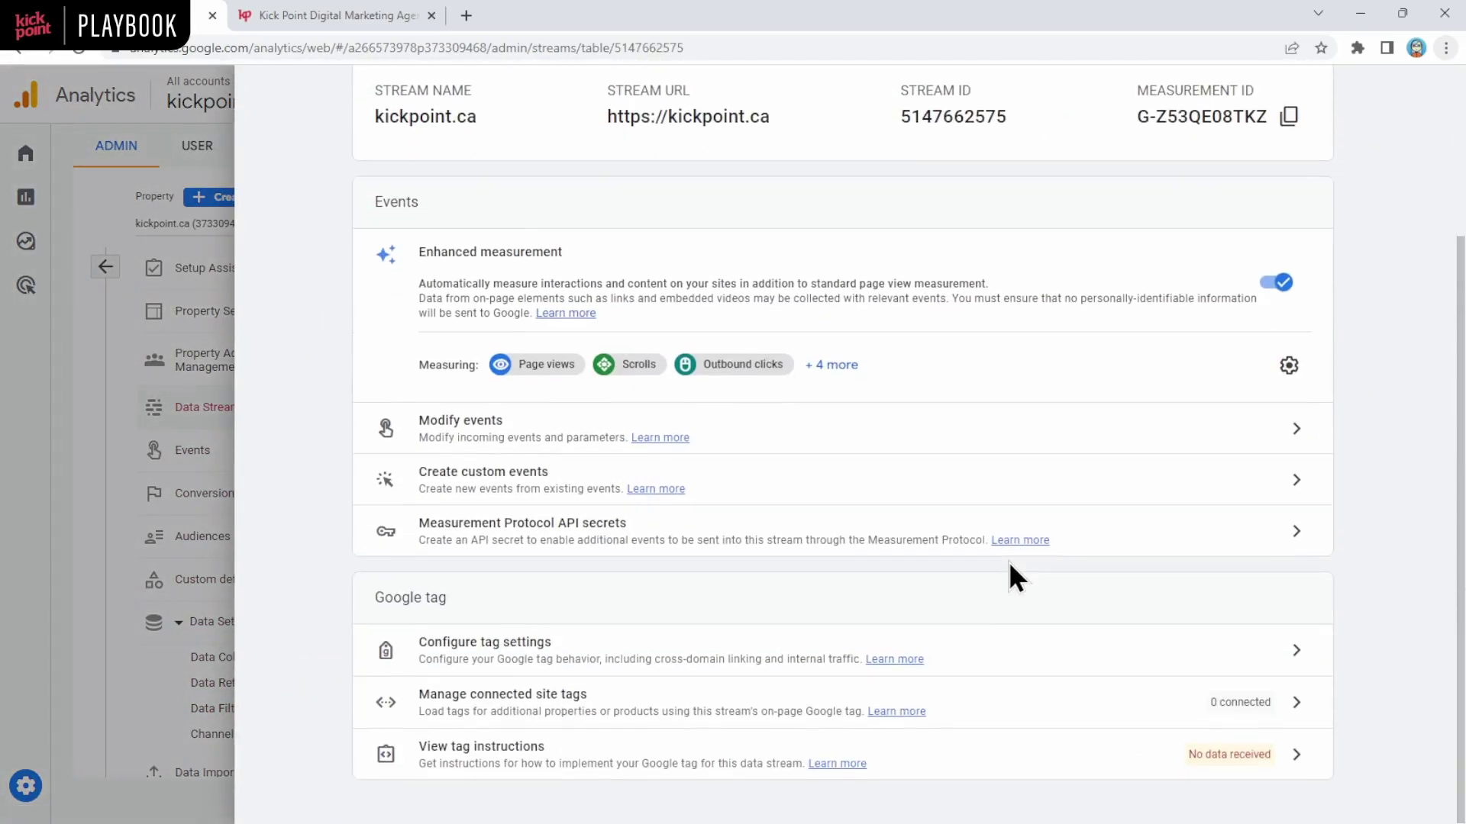
{"action": "left_click", "coordinate": [991, 656]}
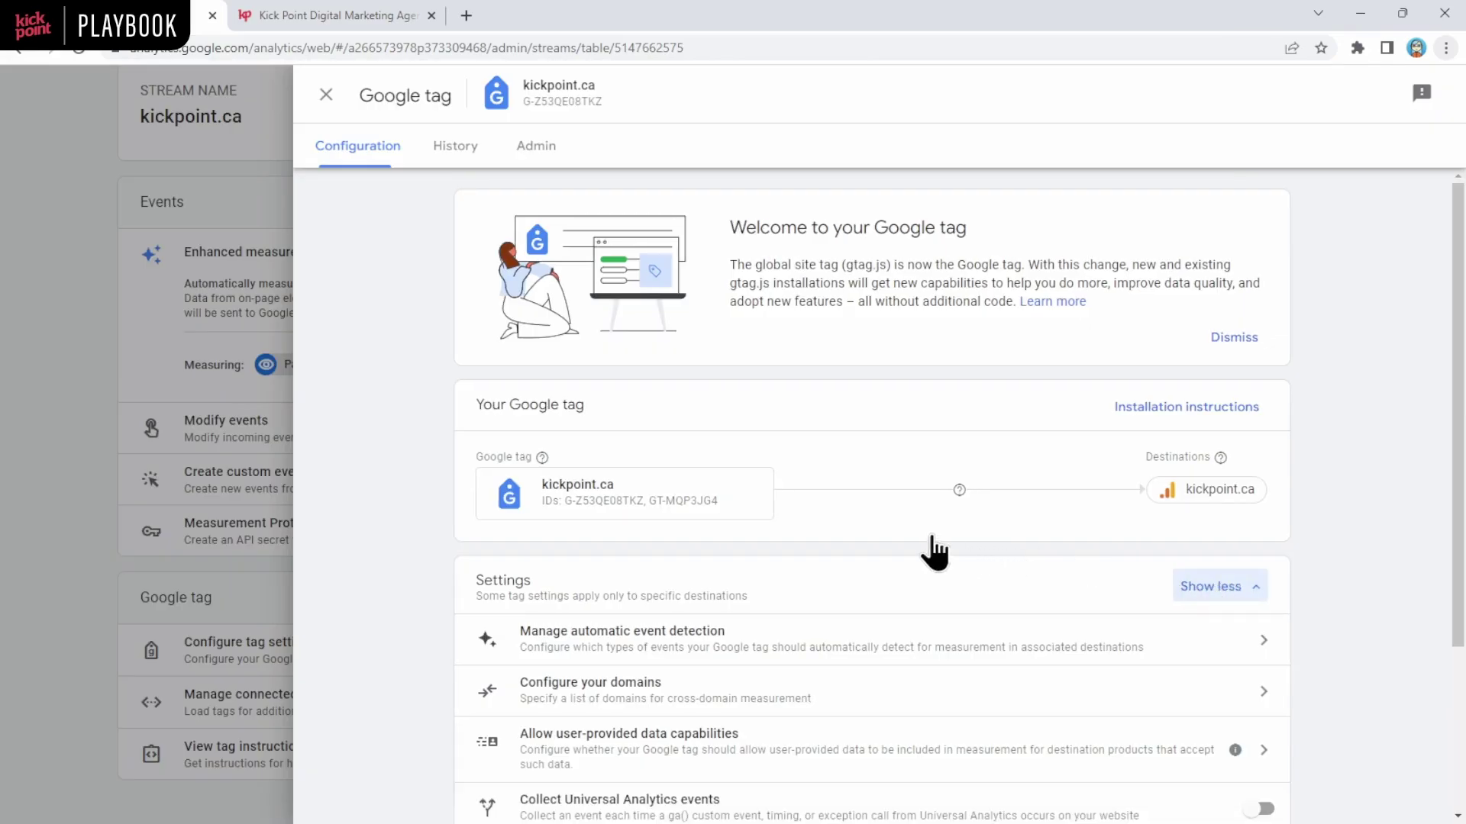
{"action": "scroll", "coordinate": [926, 549], "scroll_direction": "down", "scroll_amount": 3}
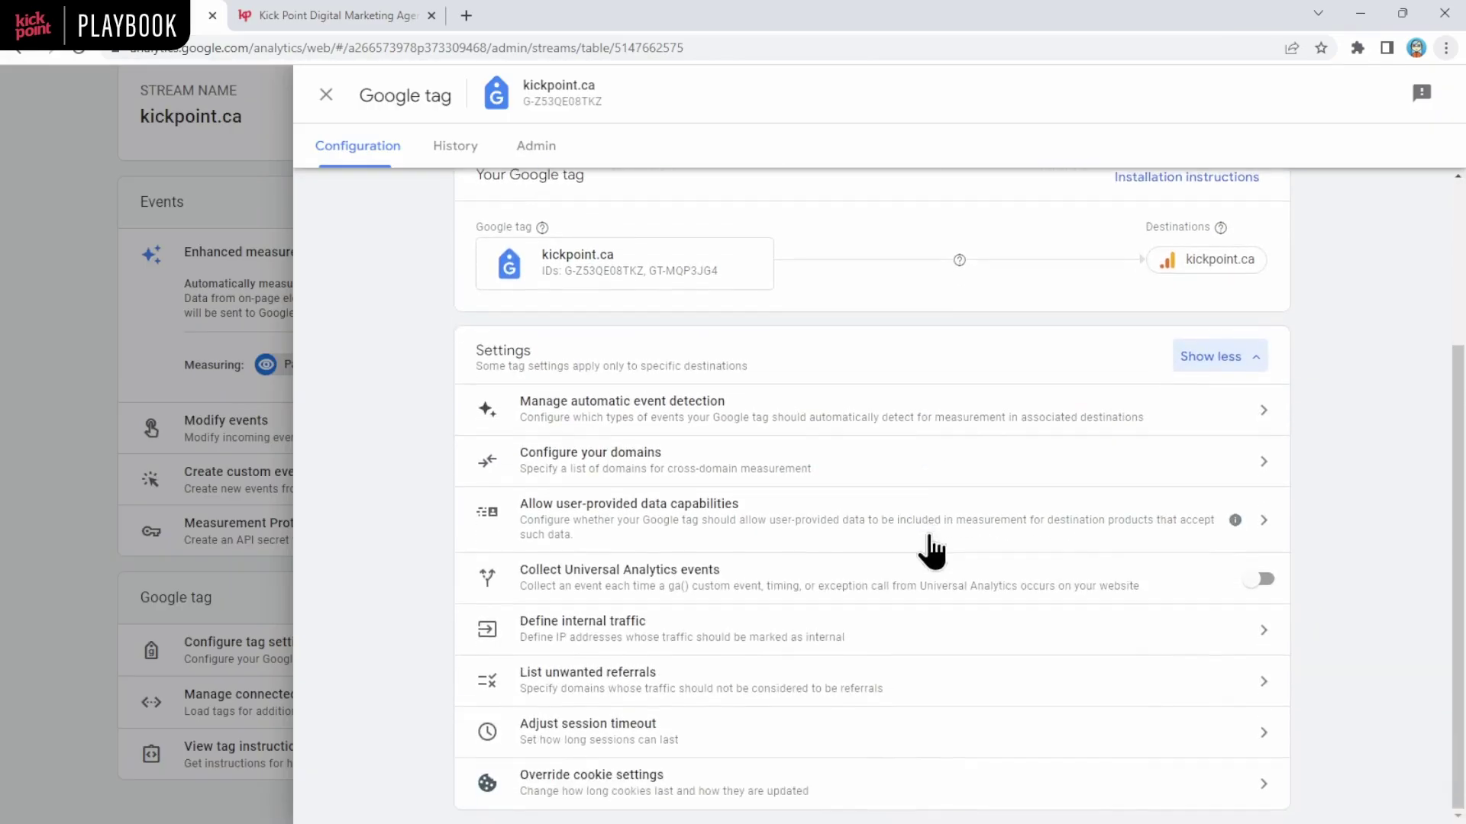
Review the session timeout, keeping it at 0 hours and 30 minutes.
{"action": "left_click", "coordinate": [777, 745]}
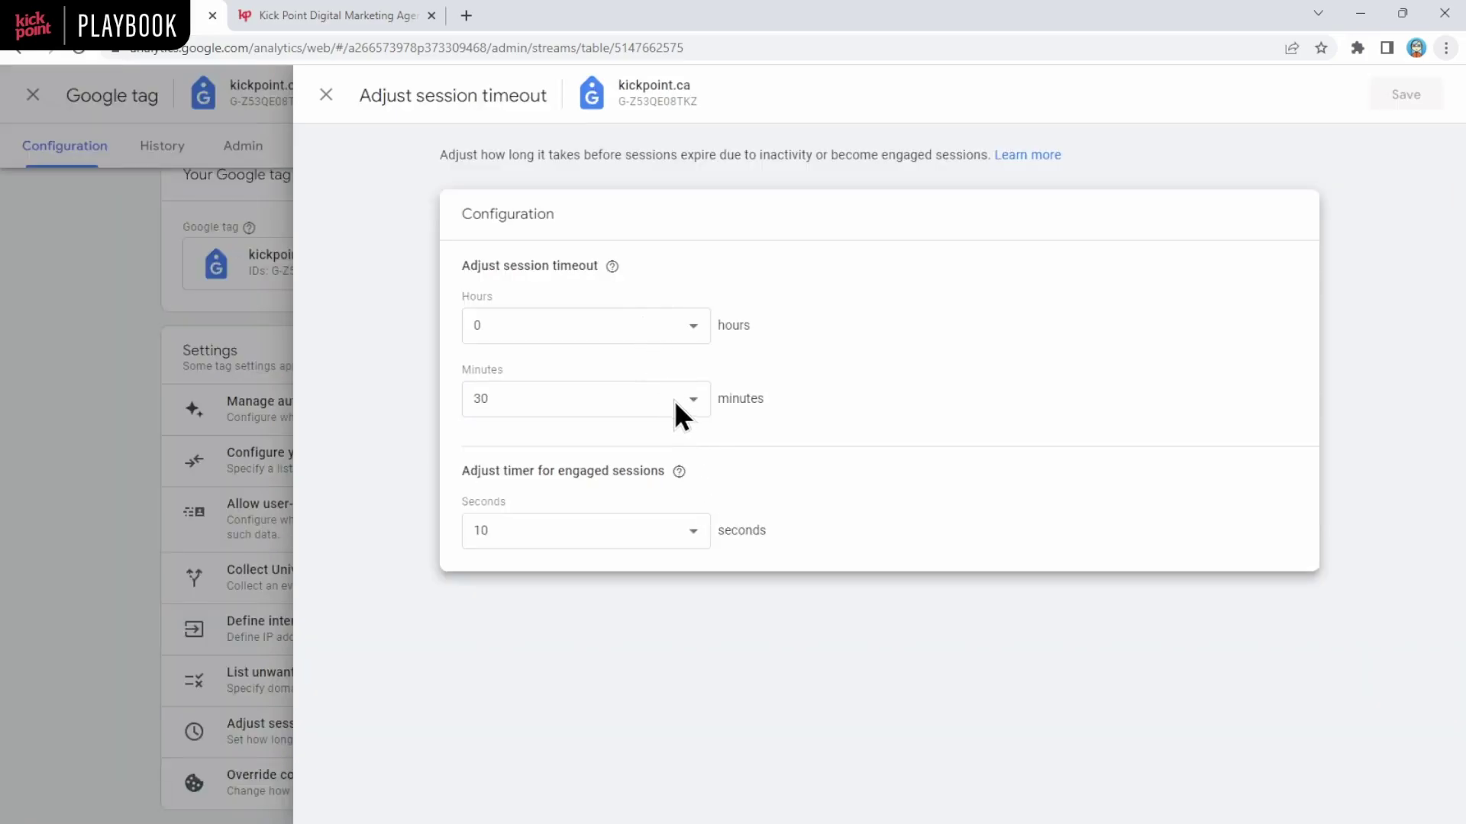
{"action": "left_click", "coordinate": [676, 401]}
{"action": "left_click", "coordinate": [675, 399]}
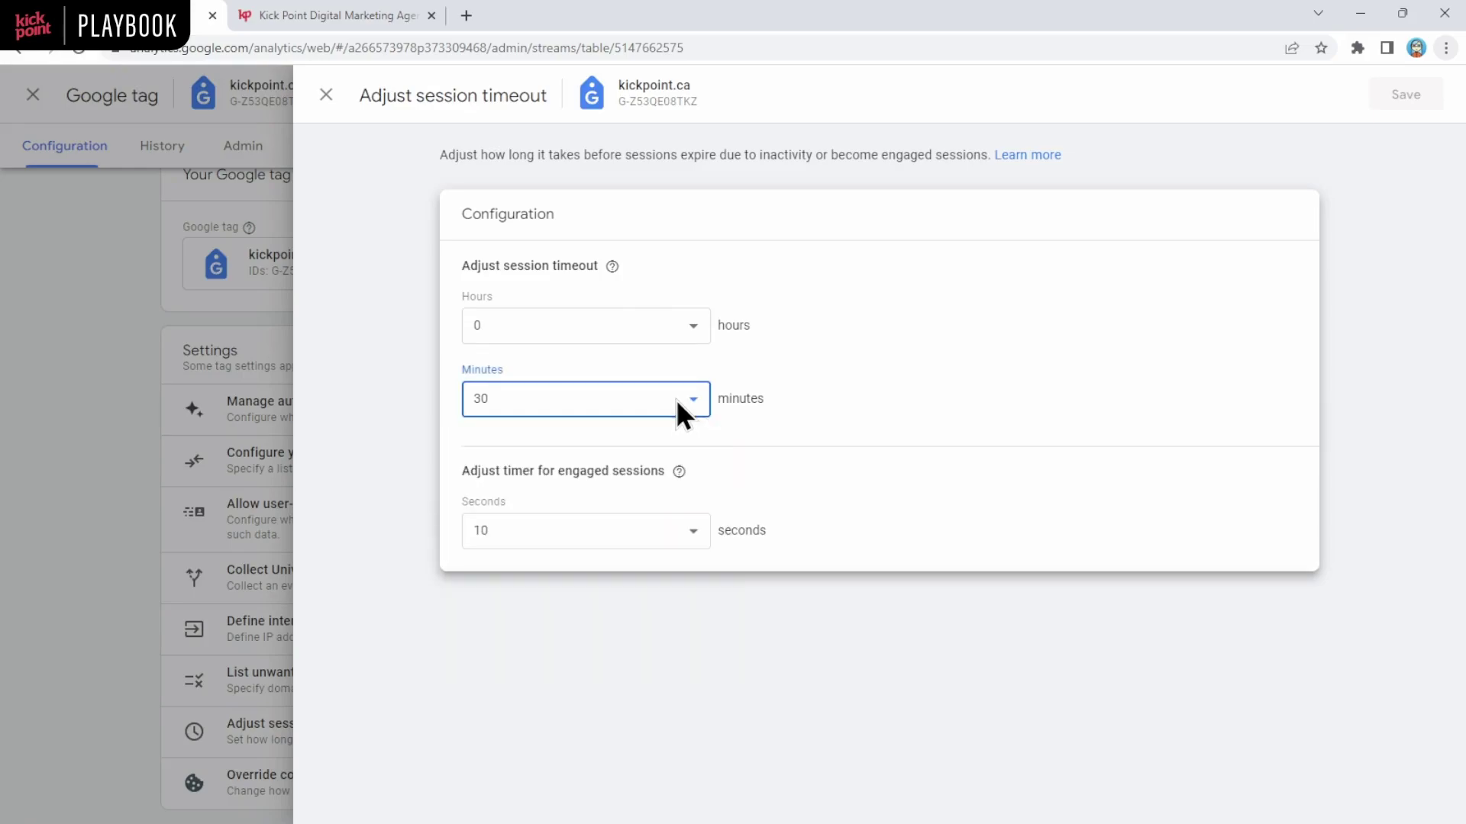
{"action": "left_click", "coordinate": [681, 320]}
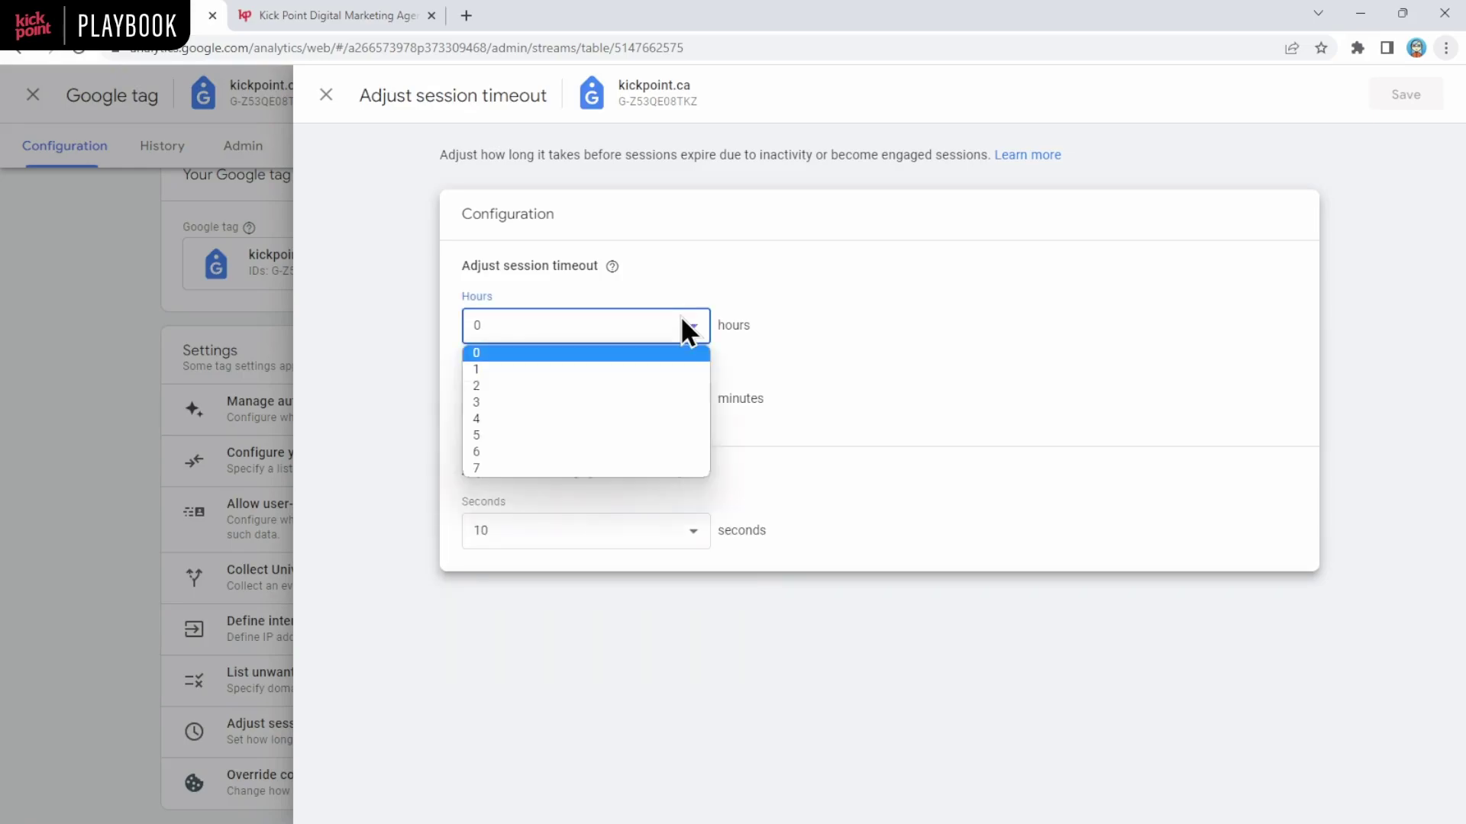
{"action": "left_click", "coordinate": [682, 320]}
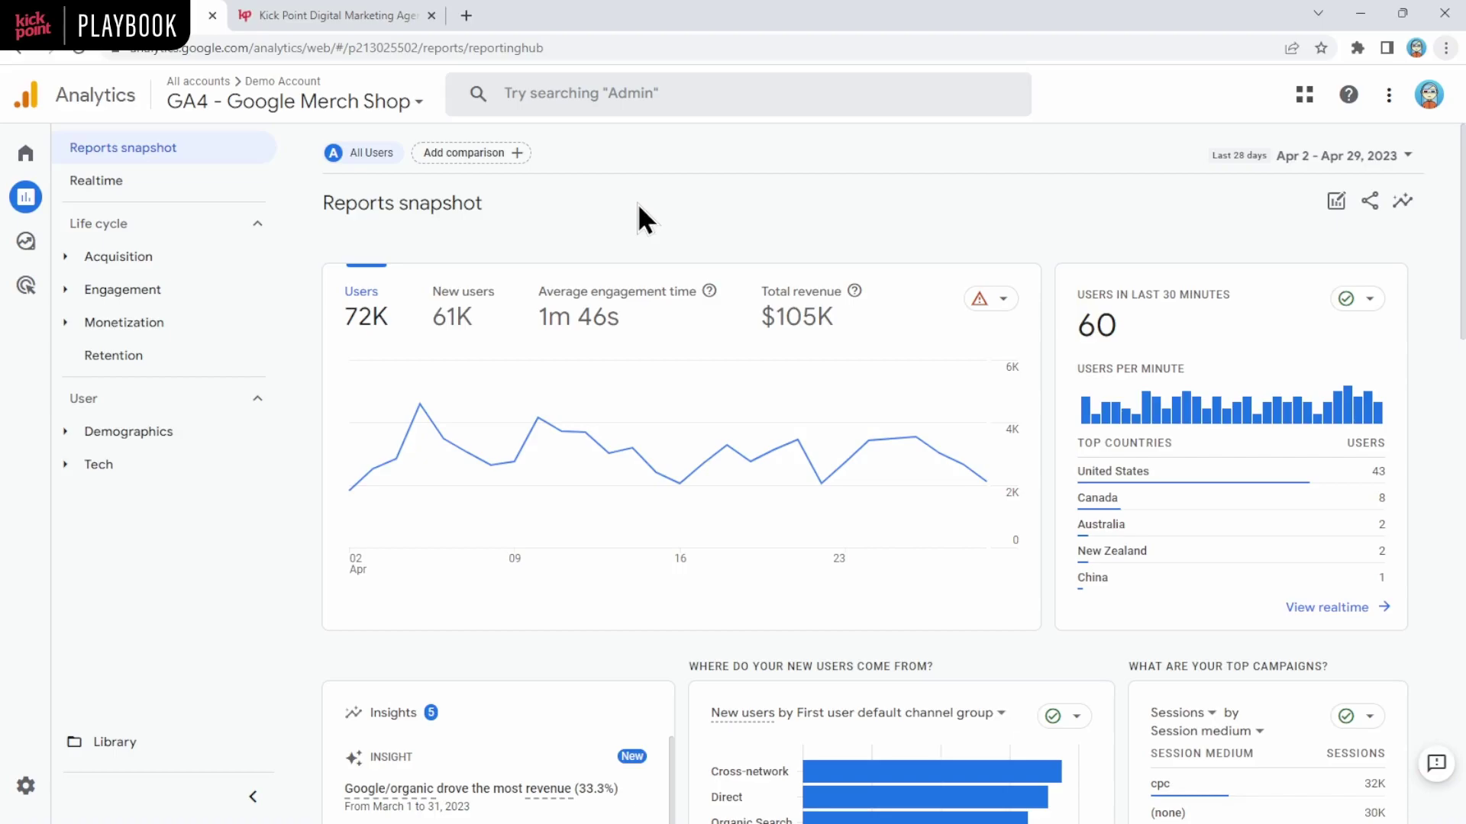
Review the page_view event report and its parameter cards under Engagement > Events.
{"action": "left_click", "coordinate": [145, 292]}
{"action": "left_click", "coordinate": [150, 363]}
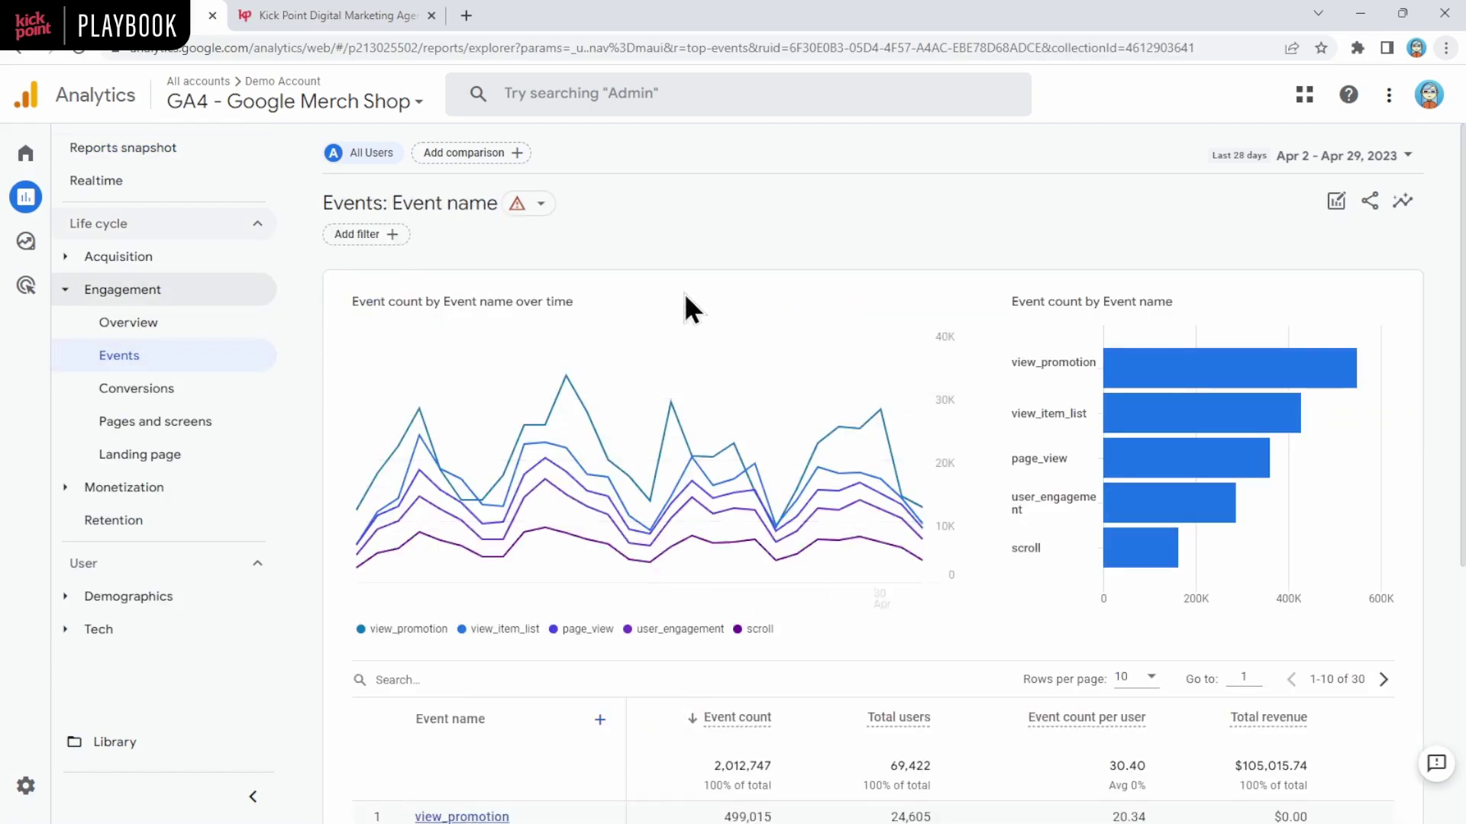
{"action": "scroll", "coordinate": [748, 313], "scroll_direction": "down", "scroll_amount": 5}
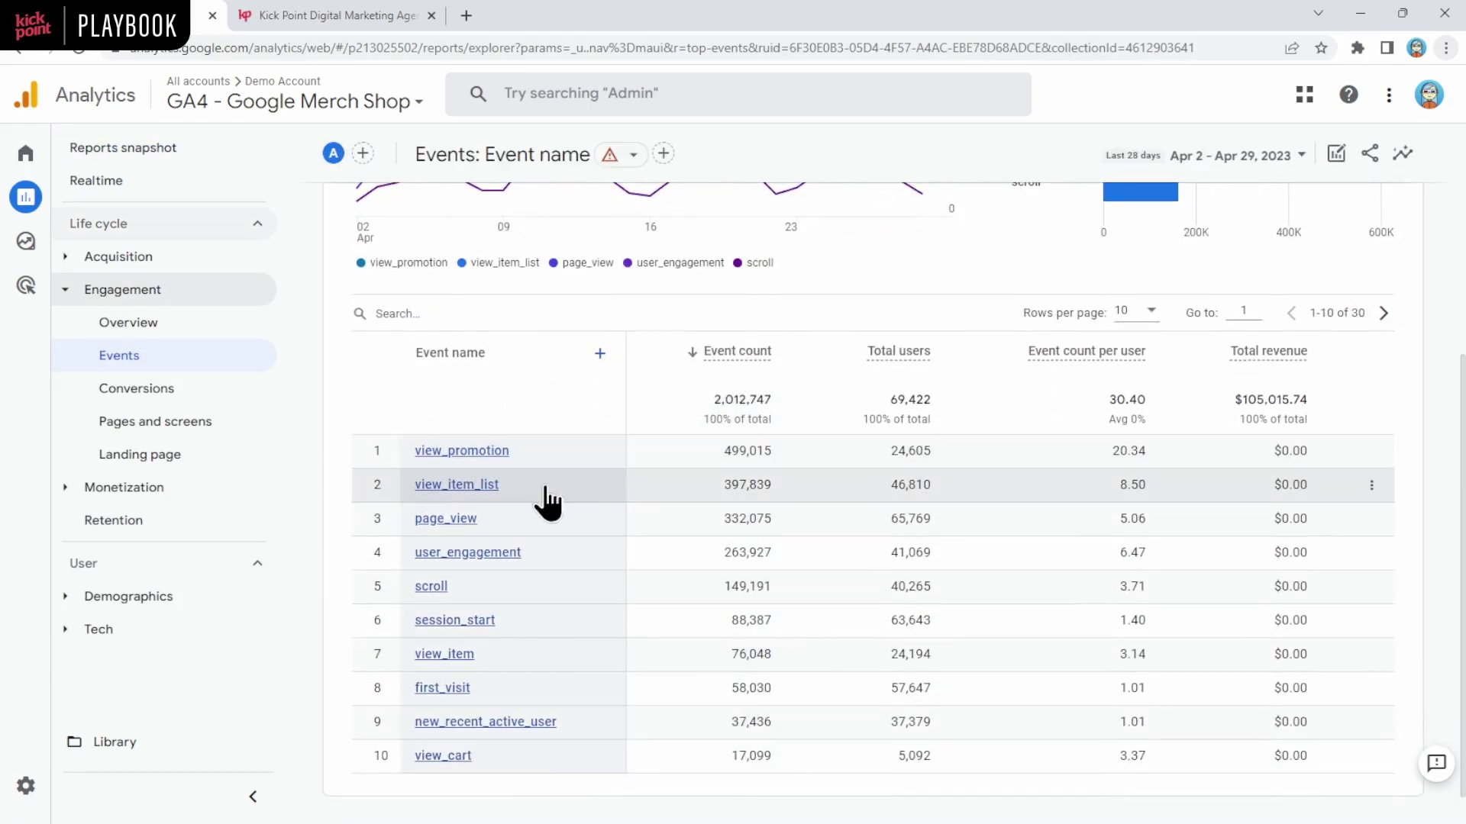
{"action": "left_click", "coordinate": [457, 519]}
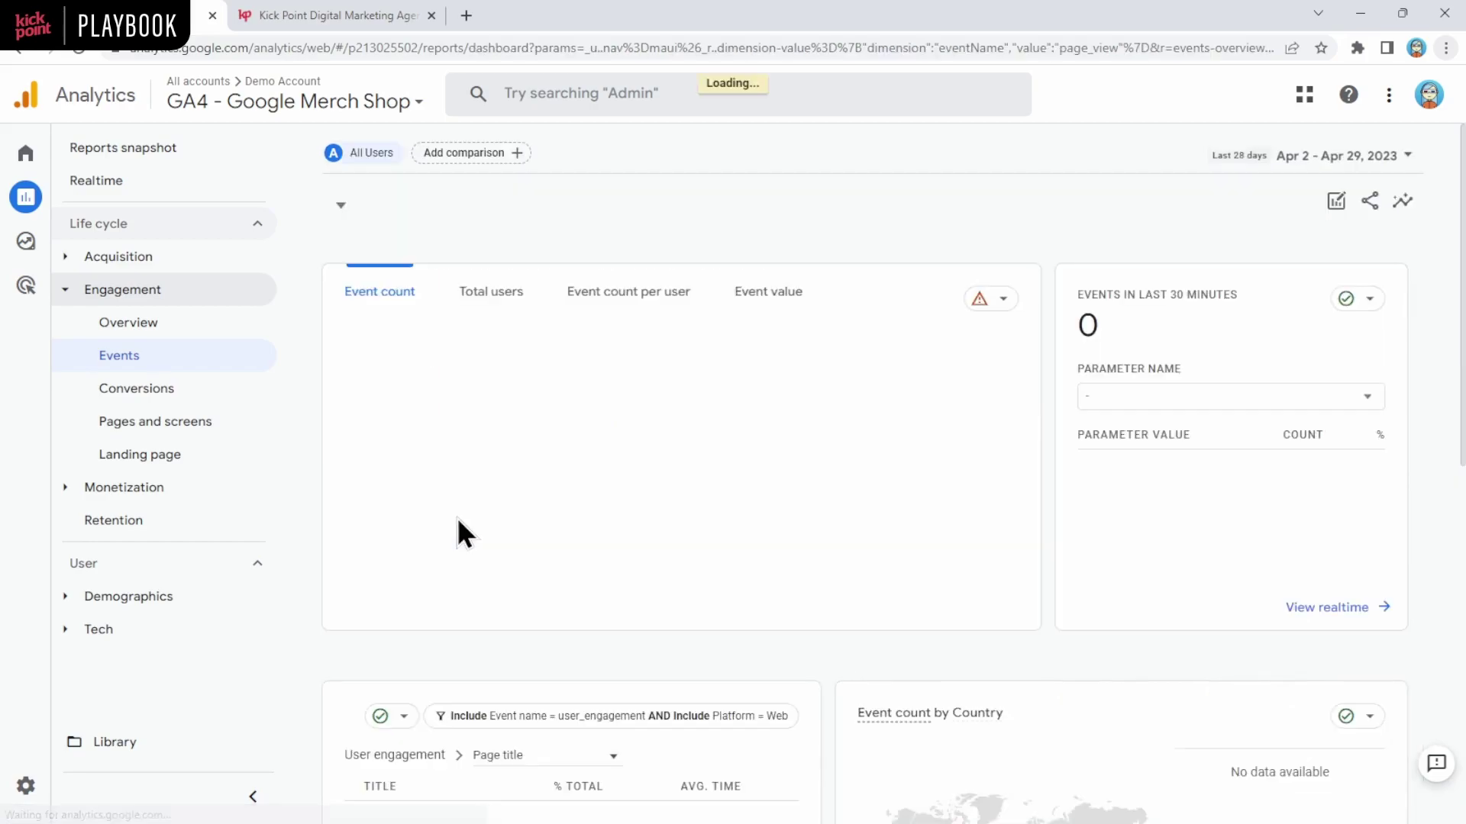
{"action": "scroll", "coordinate": [689, 557], "scroll_direction": "down", "scroll_amount": 13}
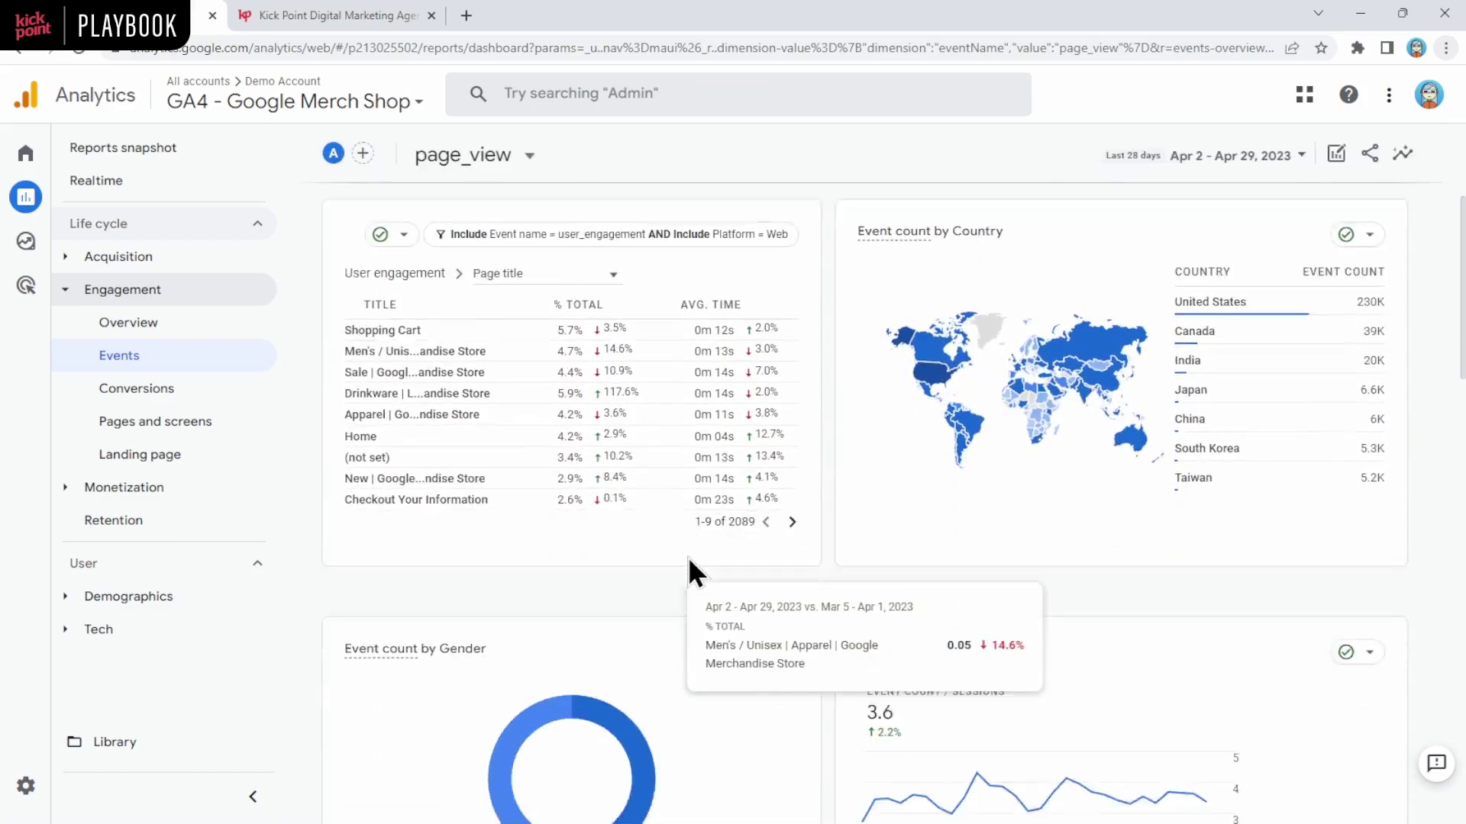
{"action": "scroll", "coordinate": [749, 565], "scroll_direction": "down", "scroll_amount": 3}
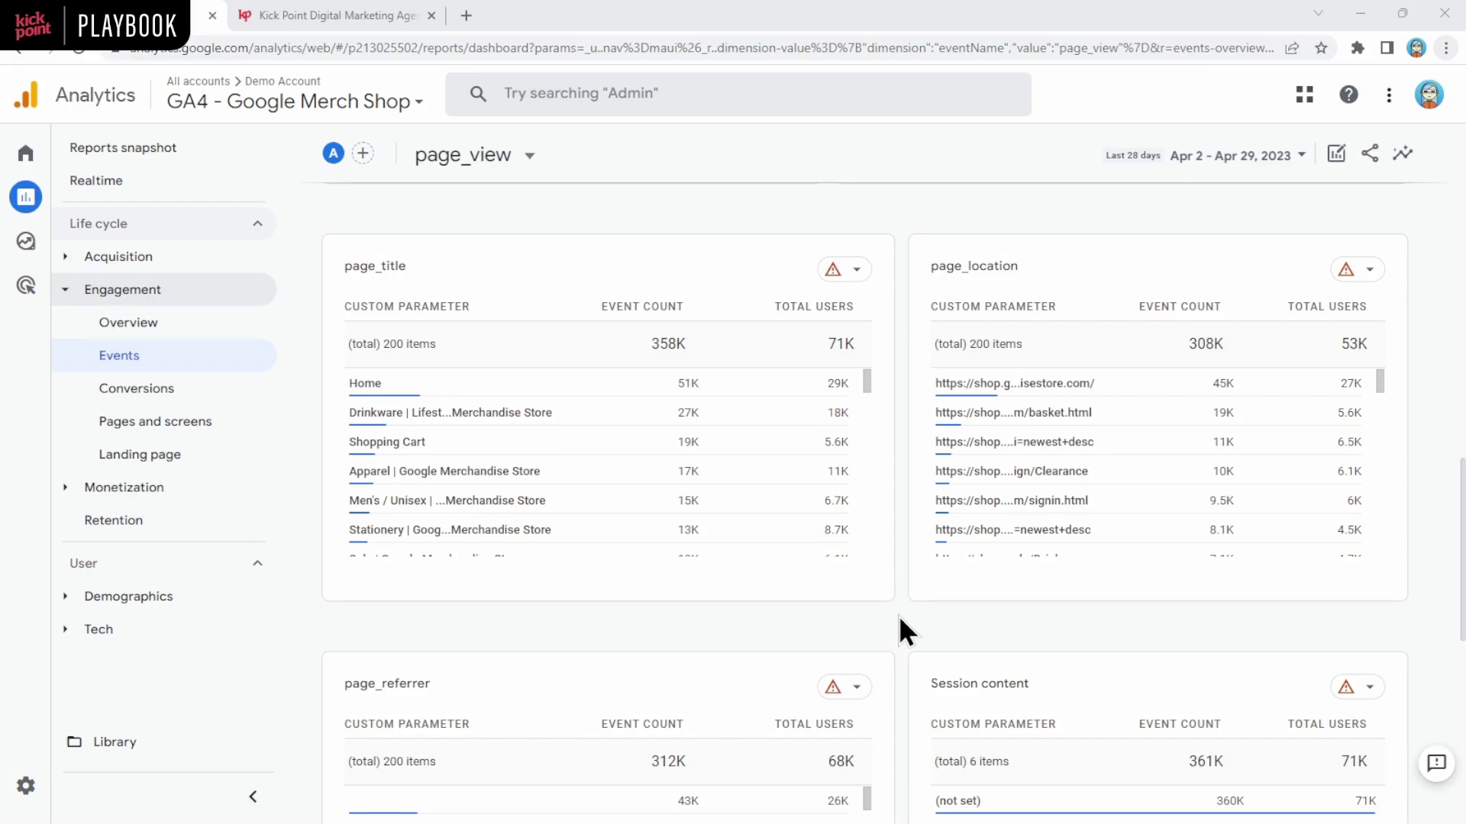
{"action": "left_click", "coordinate": [28, 788]}
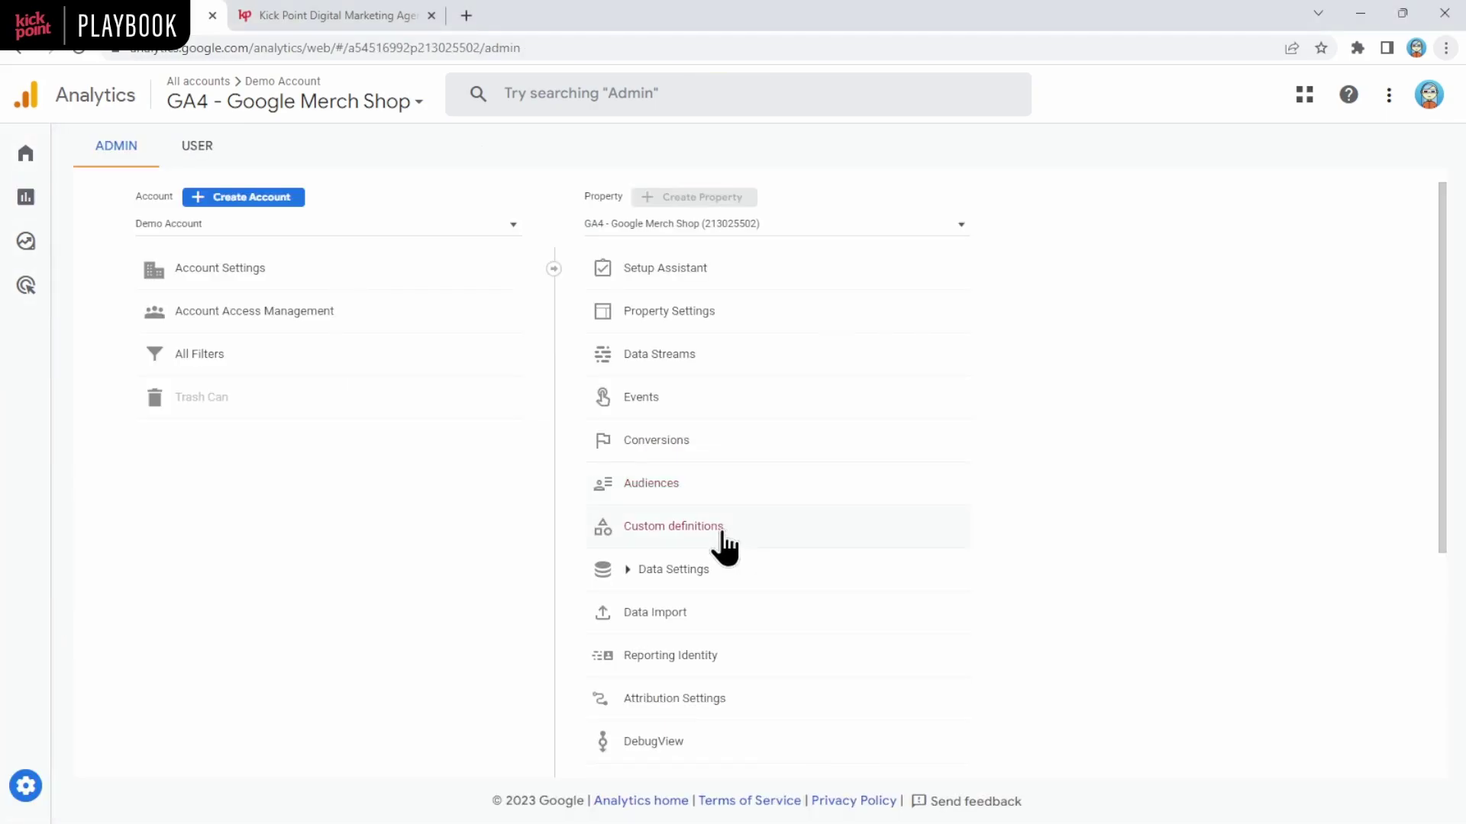
Check the Merch Shop's custom dimensions, including page_location, then pick the Playbook account.
{"action": "left_click", "coordinate": [723, 544]}
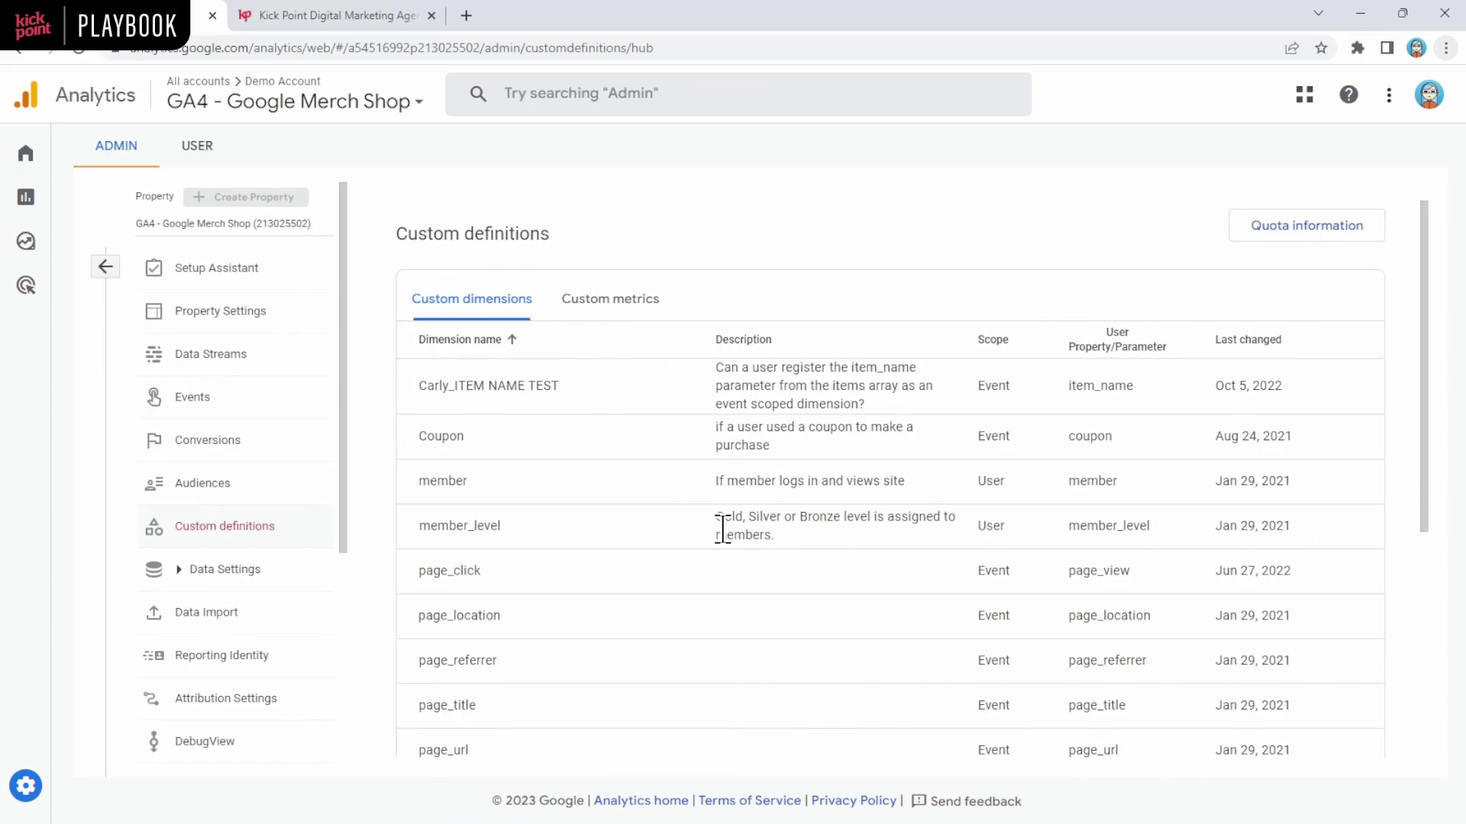
{"action": "scroll", "coordinate": [732, 548], "scroll_direction": "down", "scroll_amount": 3}
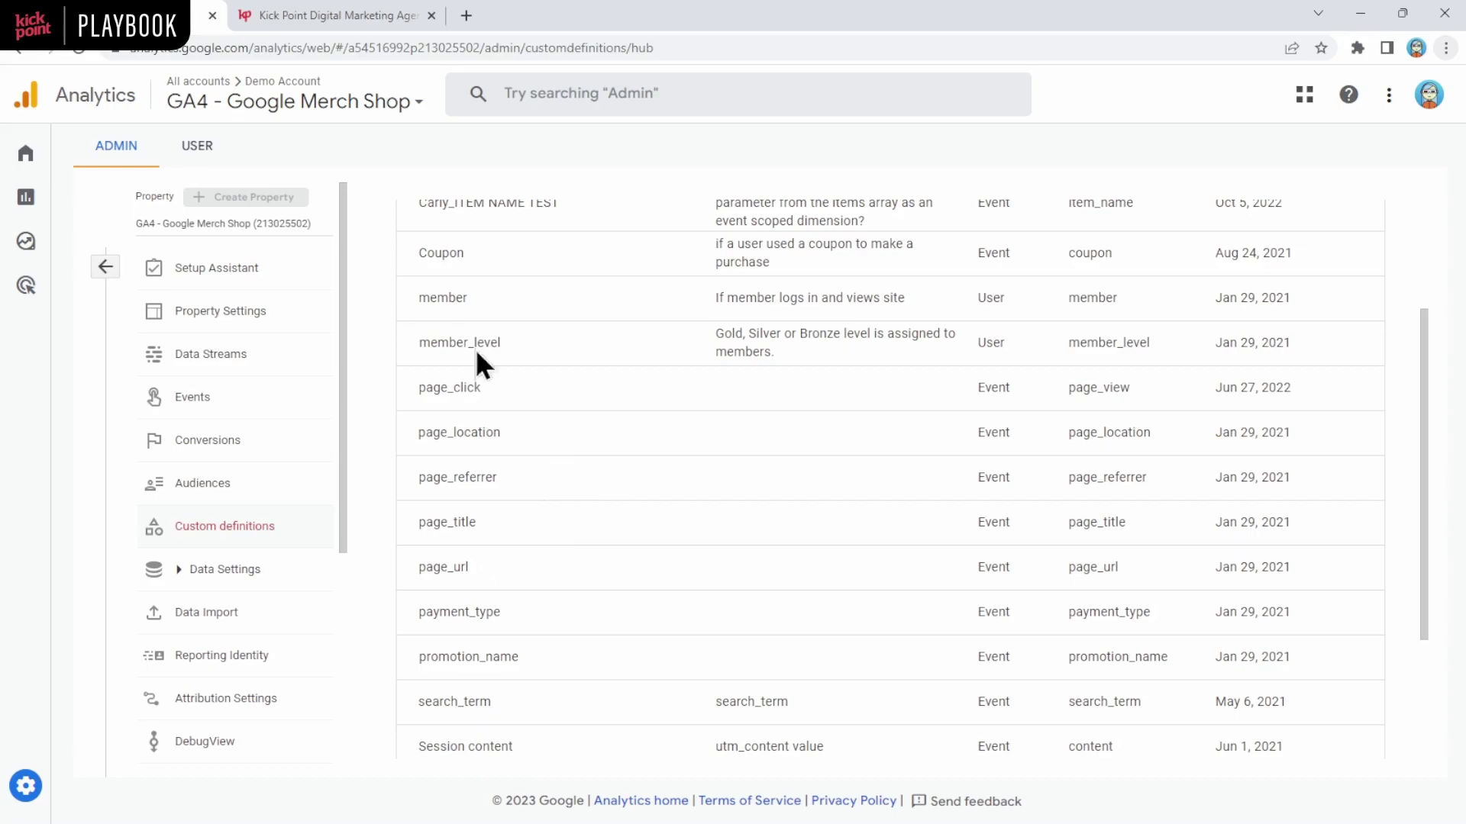
{"action": "left_click", "coordinate": [318, 102]}
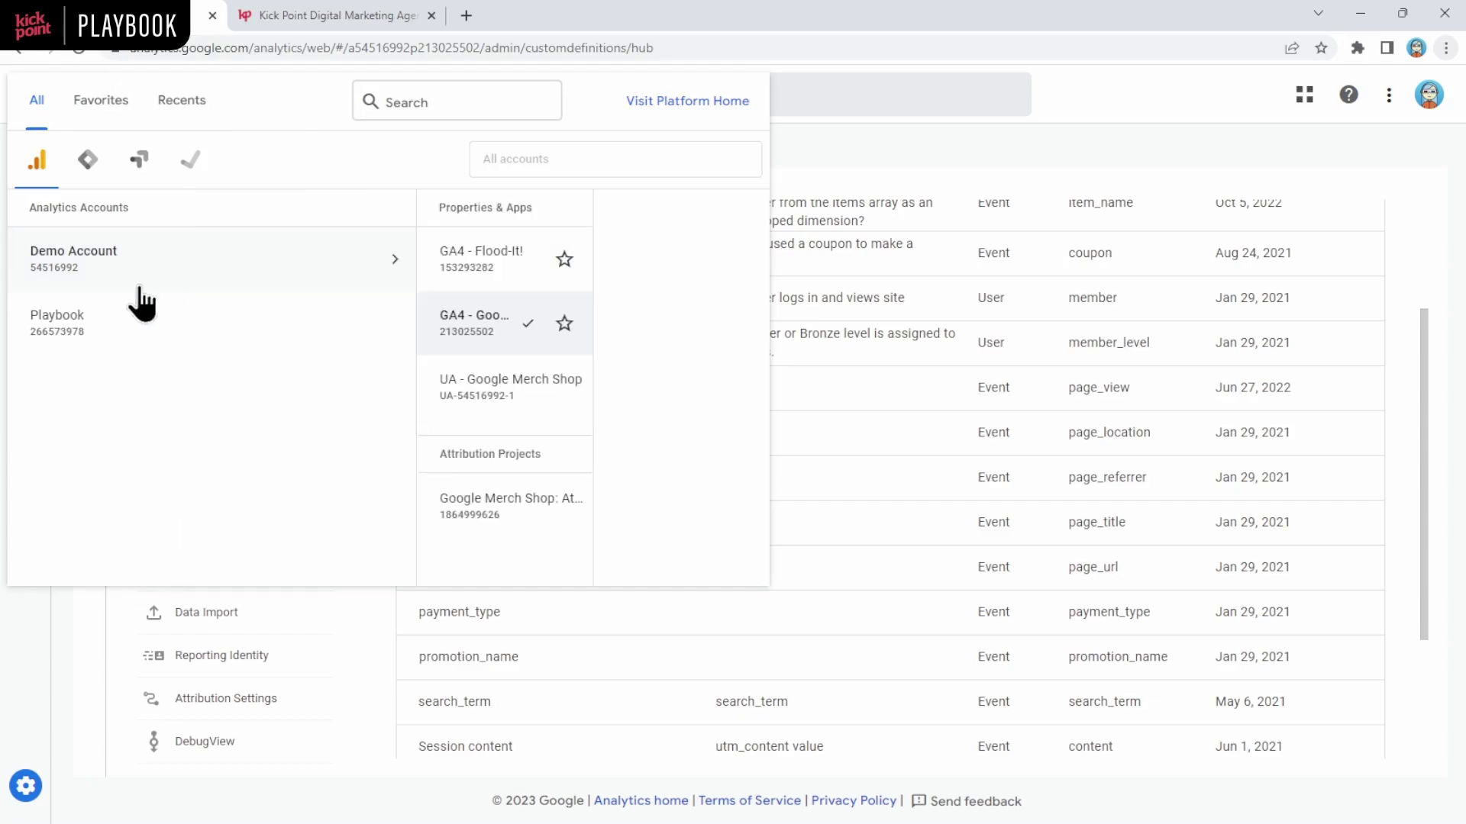
{"action": "left_click", "coordinate": [89, 328]}
On playbook.kickpoint.ca, save an event-scoped custom dimension 'page_location' using the page_location parameter.
{"action": "left_click", "coordinate": [566, 380]}
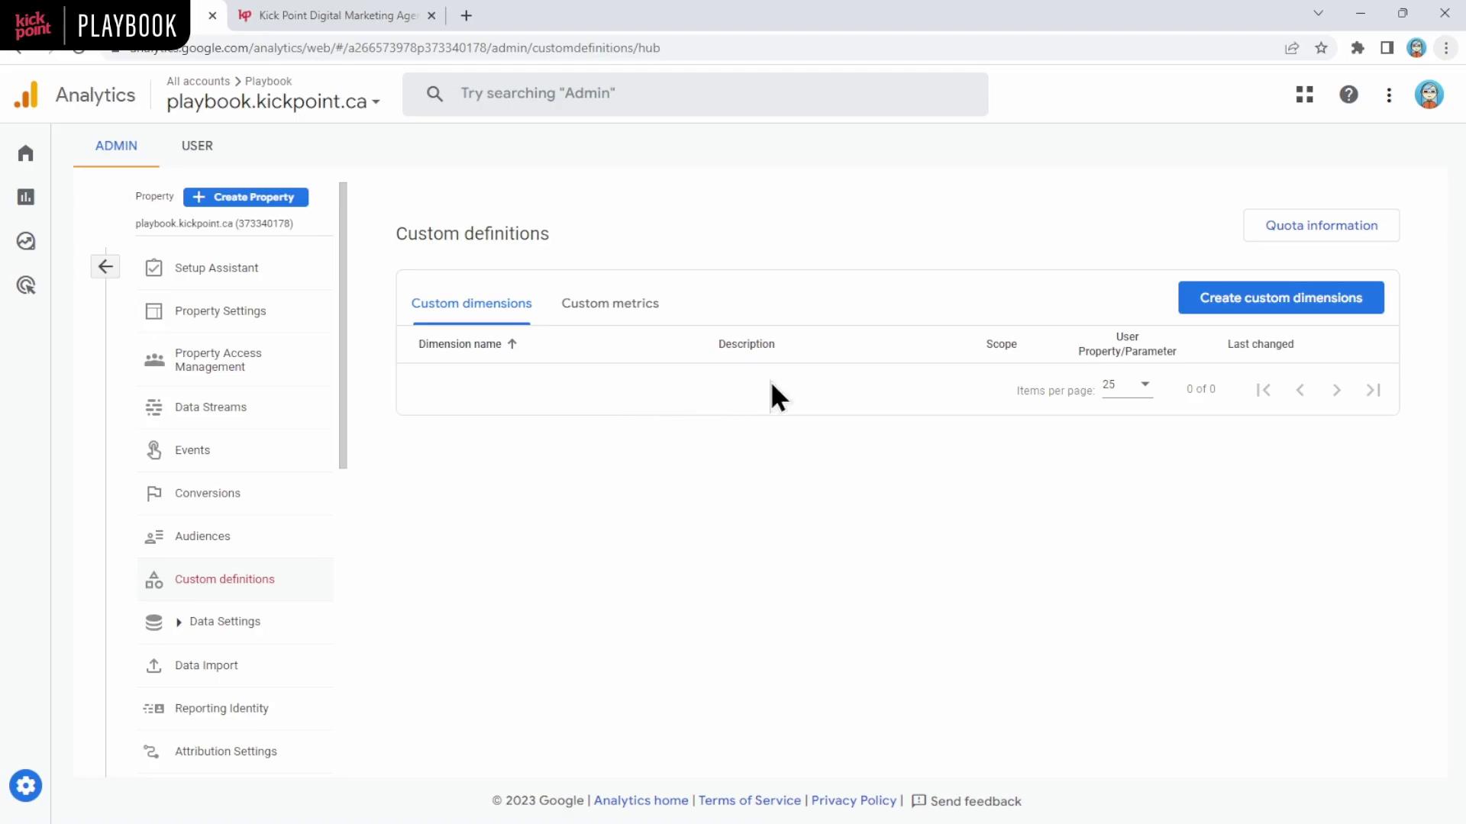
{"action": "left_click", "coordinate": [1279, 299]}
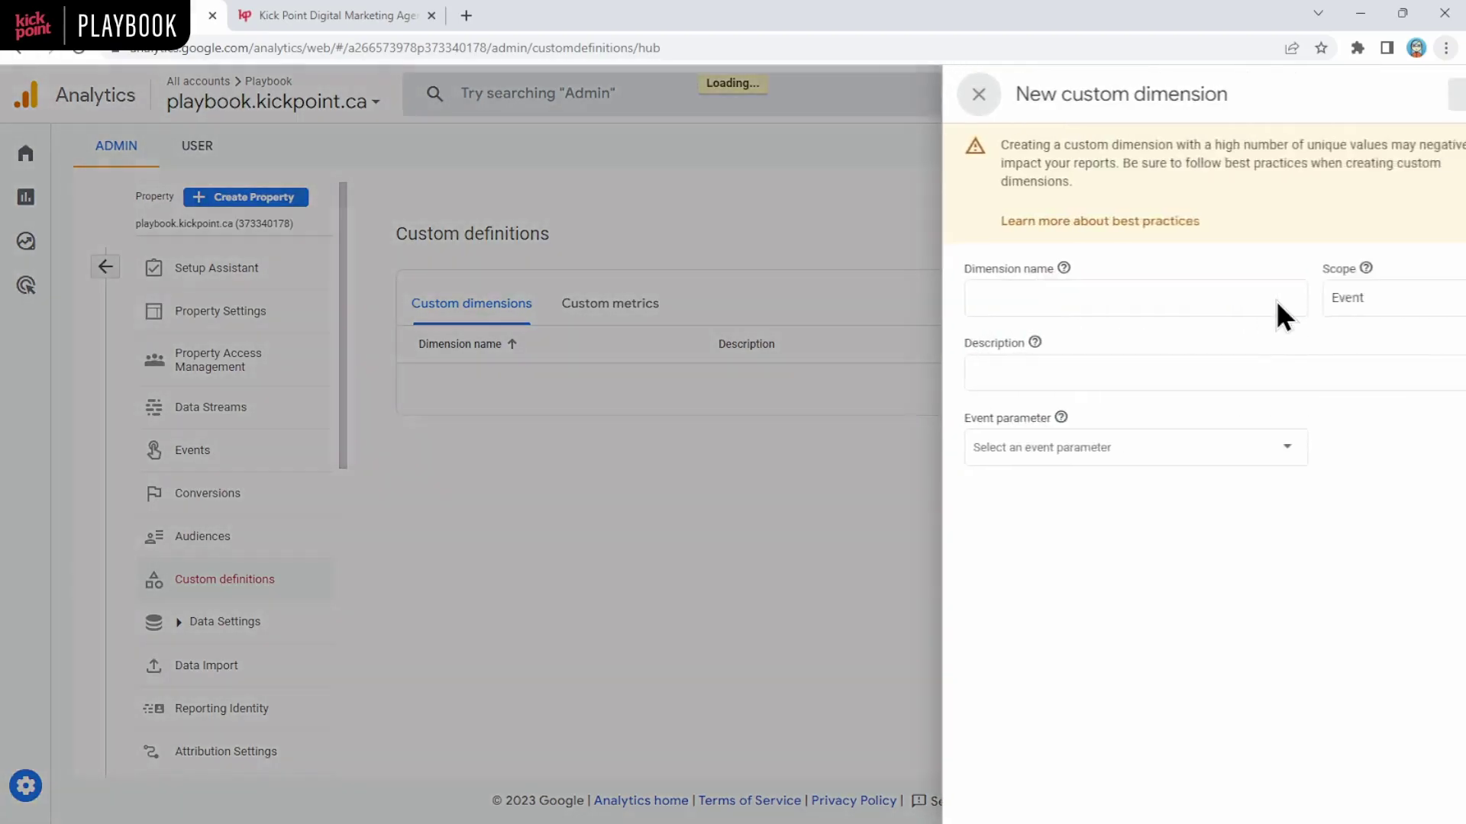
{"action": "left_click", "coordinate": [1125, 446]}
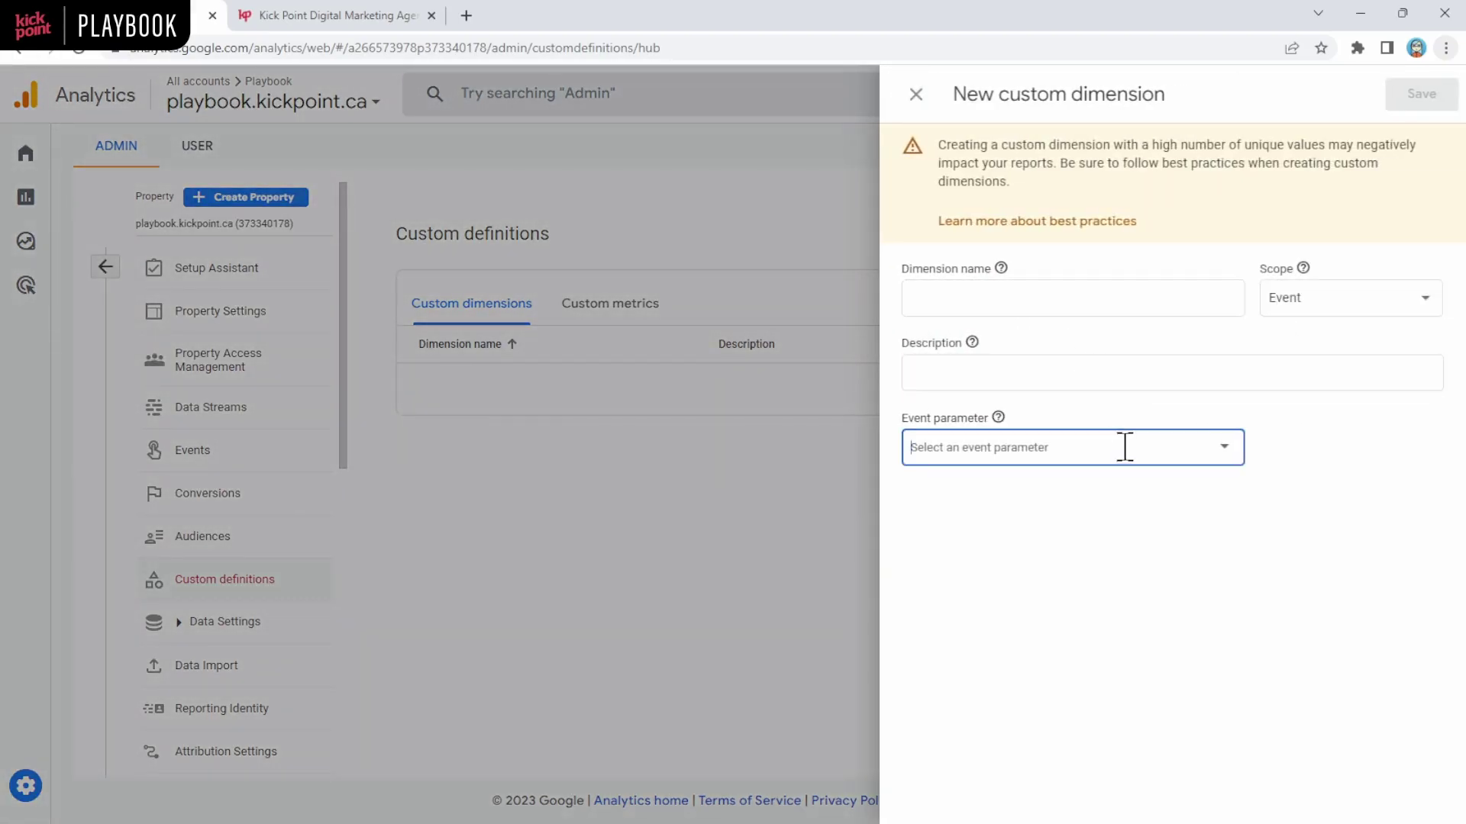
{"action": "left_click", "coordinate": [1224, 449]}
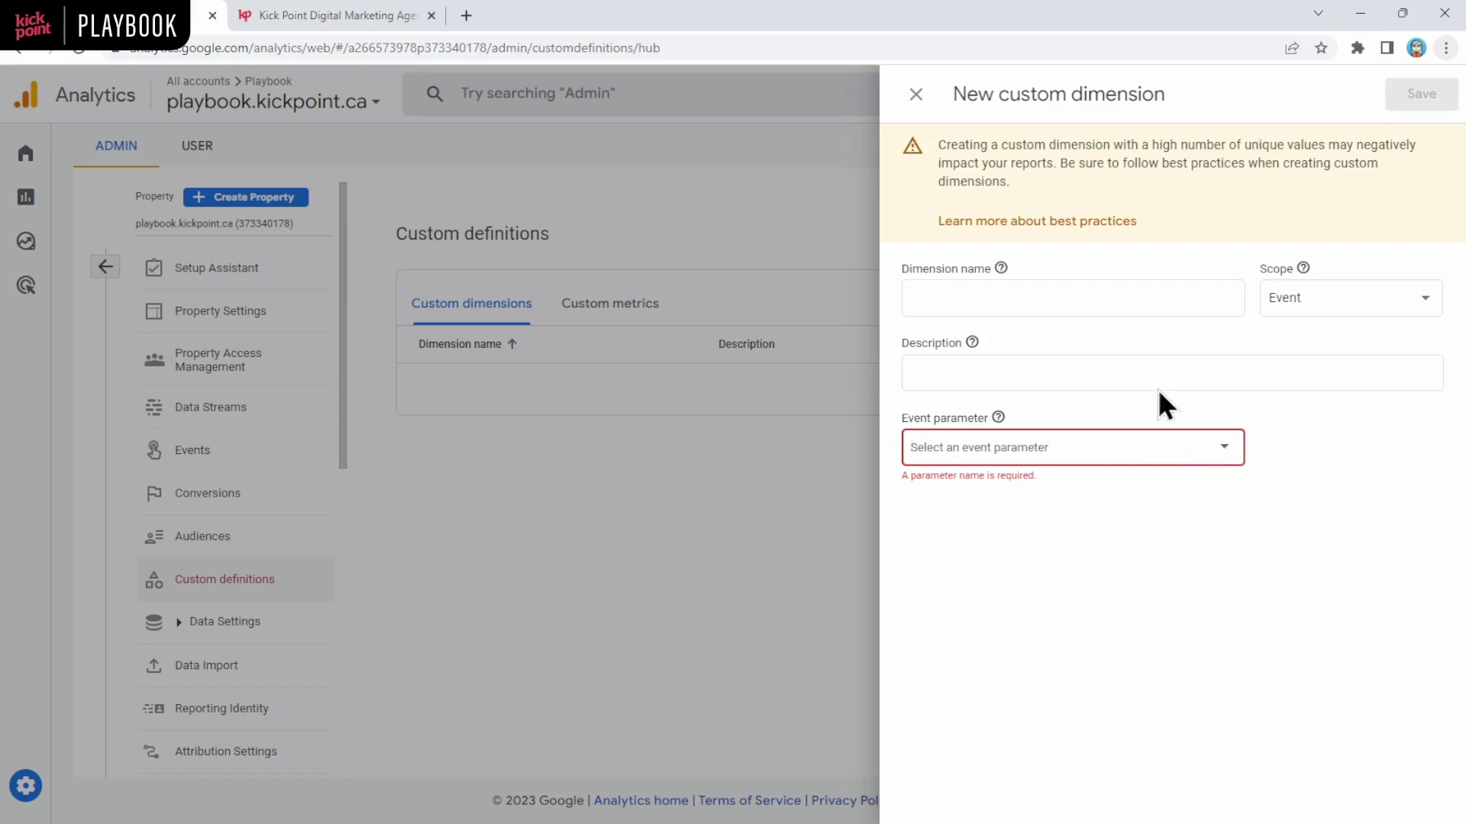
{"action": "left_click", "coordinate": [1054, 297]}
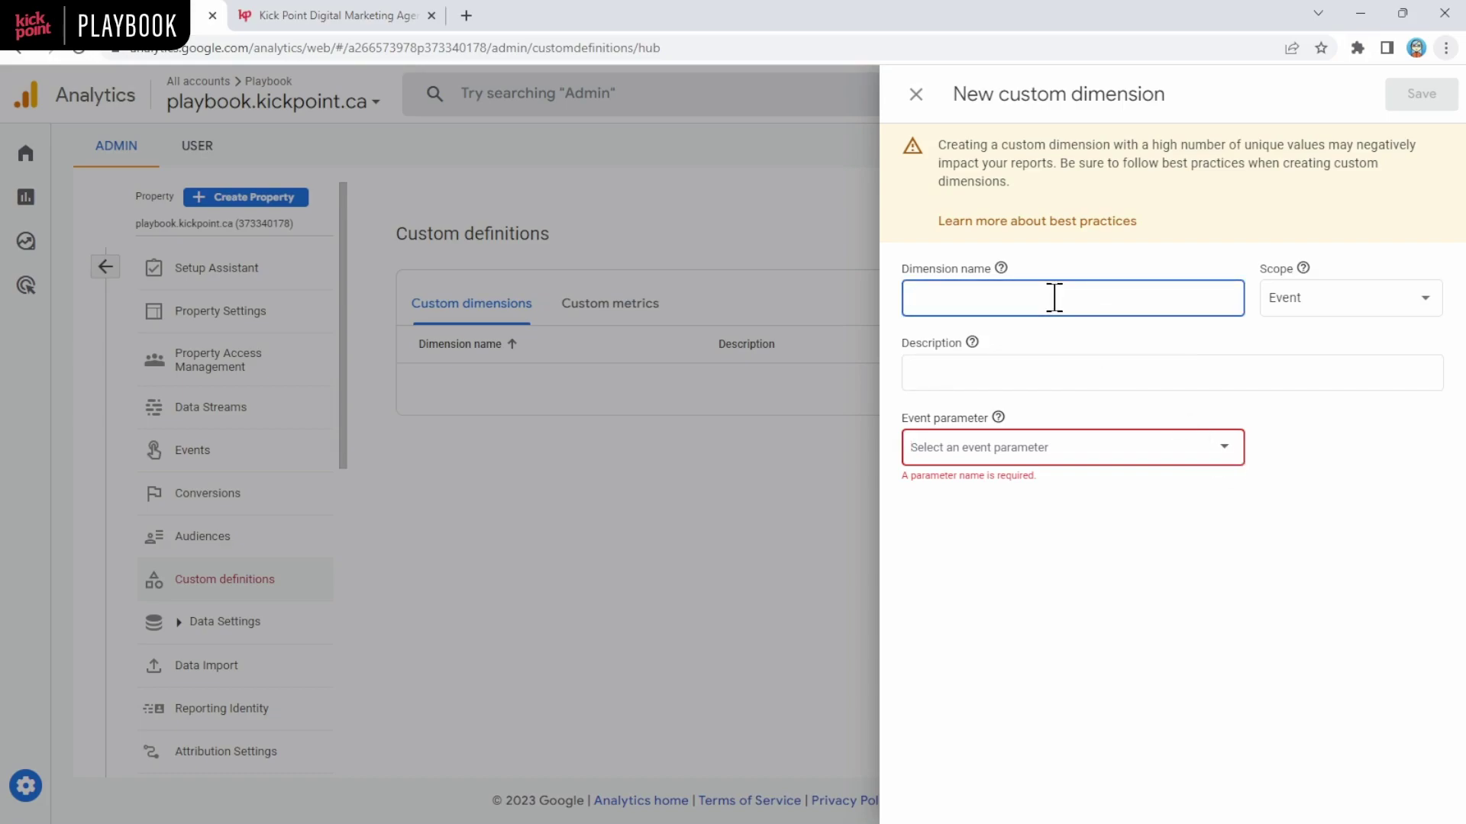
{"action": "left_click", "coordinate": [1063, 447]}
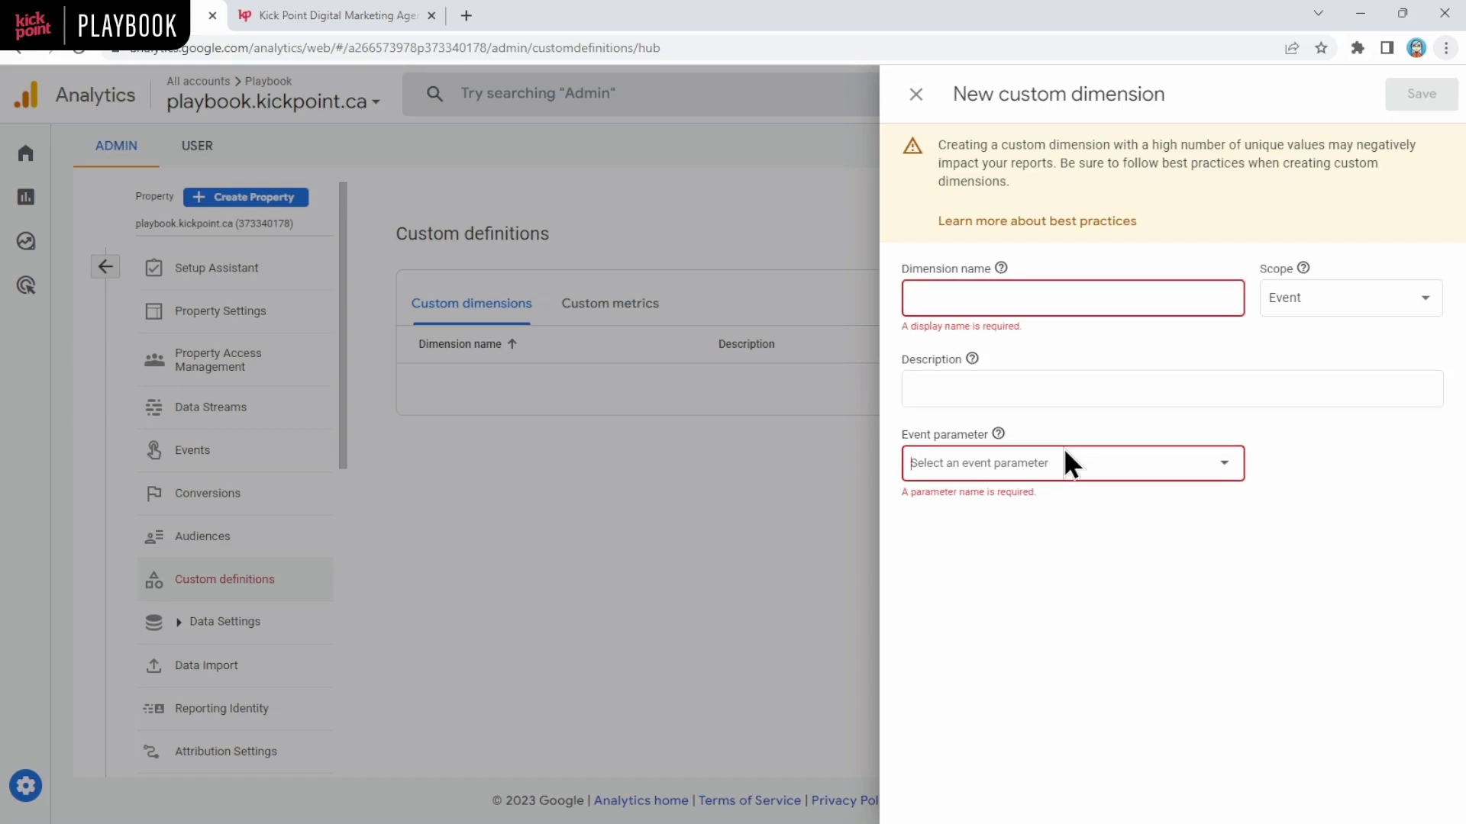
{"action": "type", "text": "page_location"}
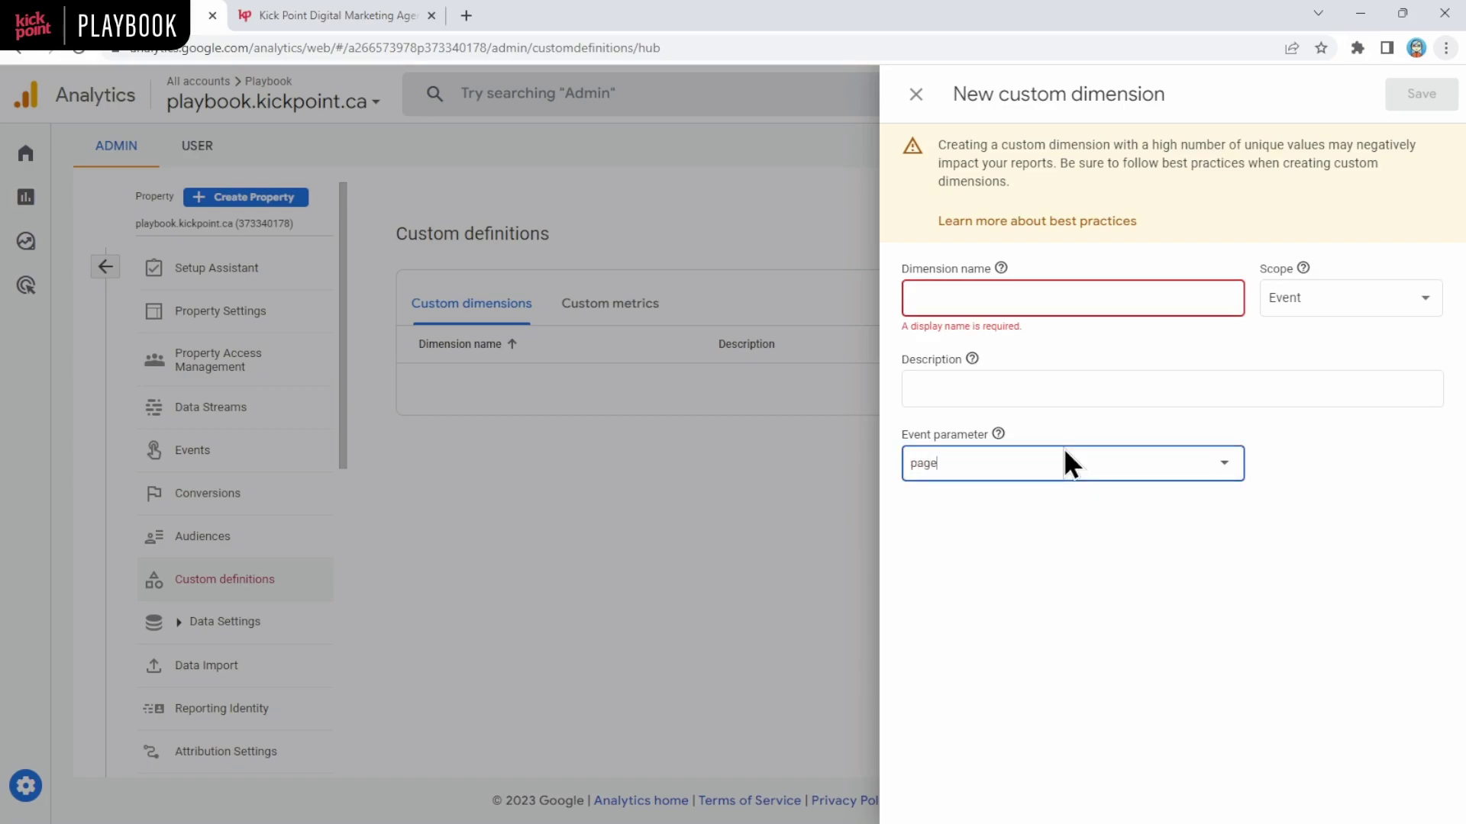
{"action": "left_click", "coordinate": [1019, 303]}
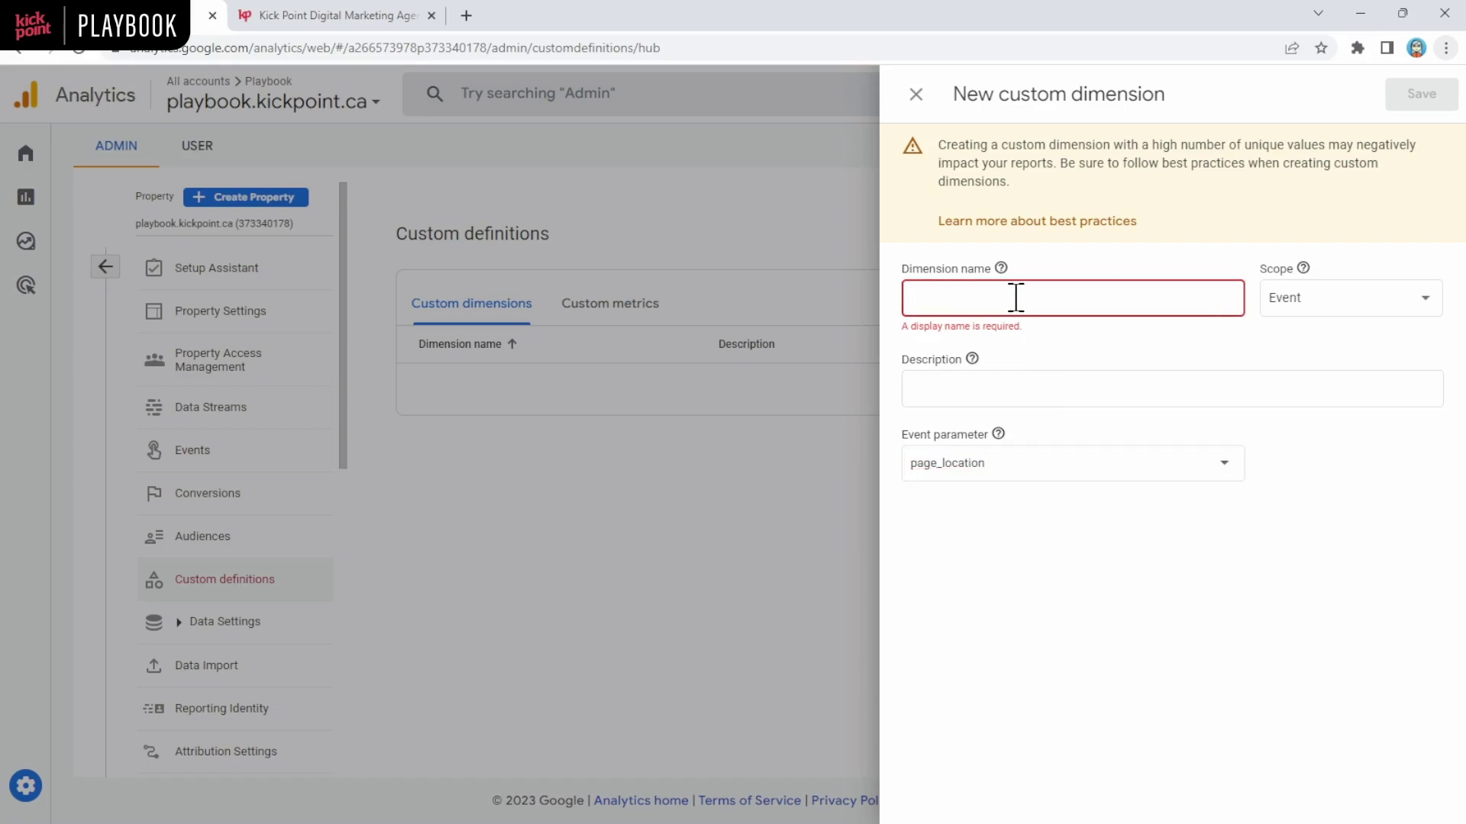
{"action": "type", "text": "page_location"}
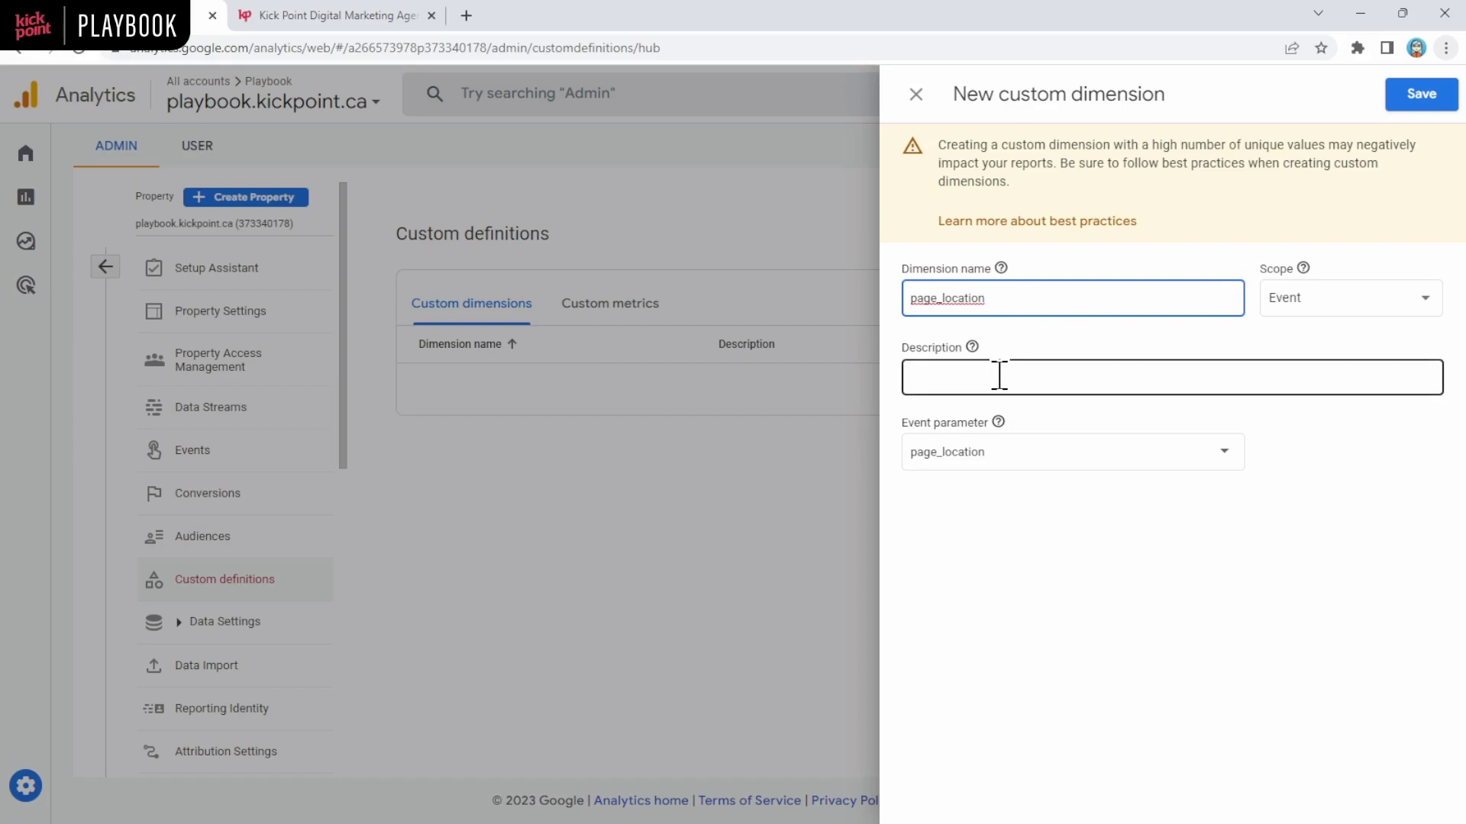
{"action": "left_click", "coordinate": [1422, 93]}
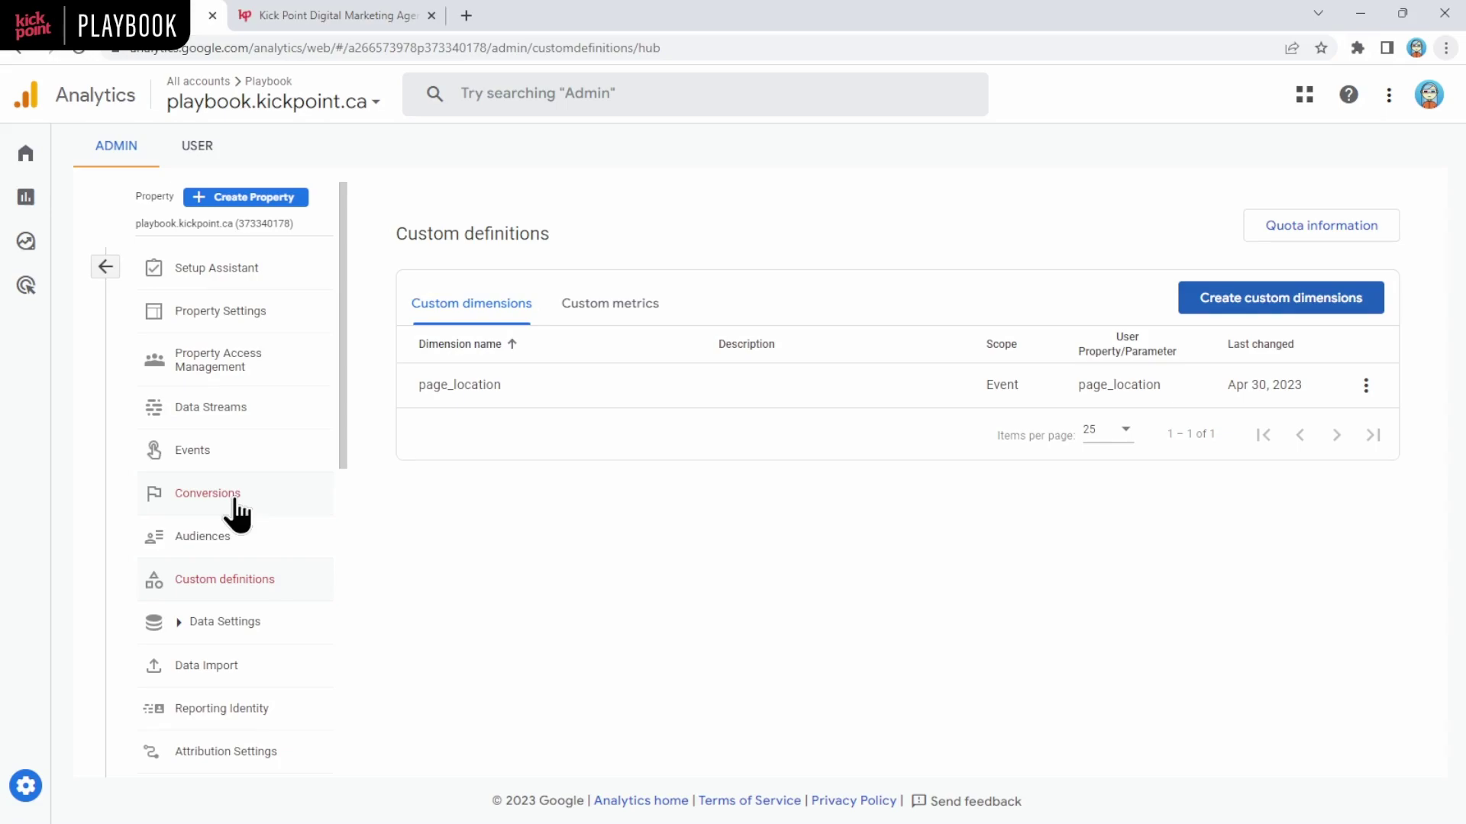
Go to the Events admin page of the kickpoint.ca property.
{"action": "left_click", "coordinate": [236, 501]}
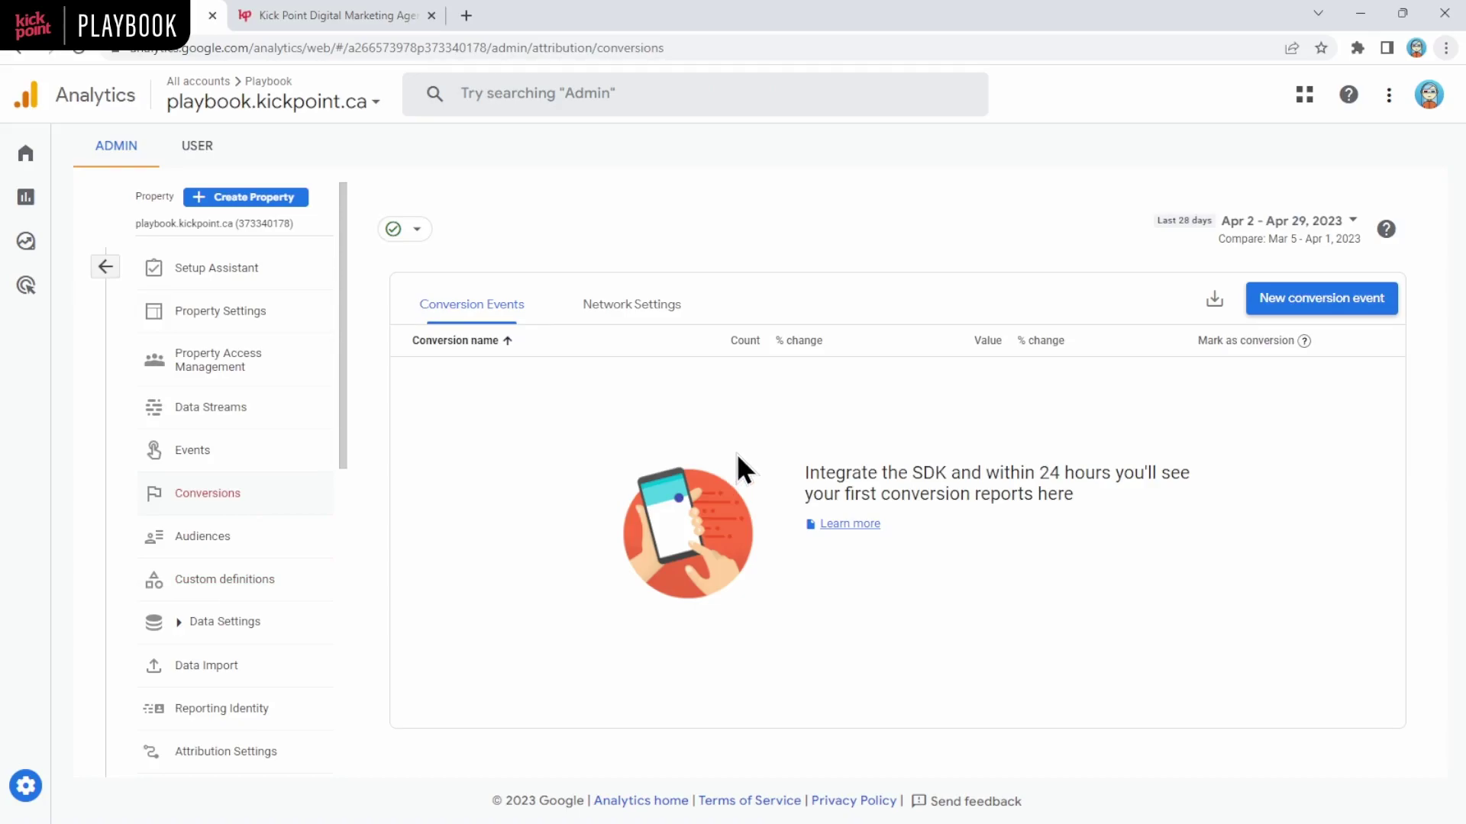
{"action": "left_click", "coordinate": [231, 458]}
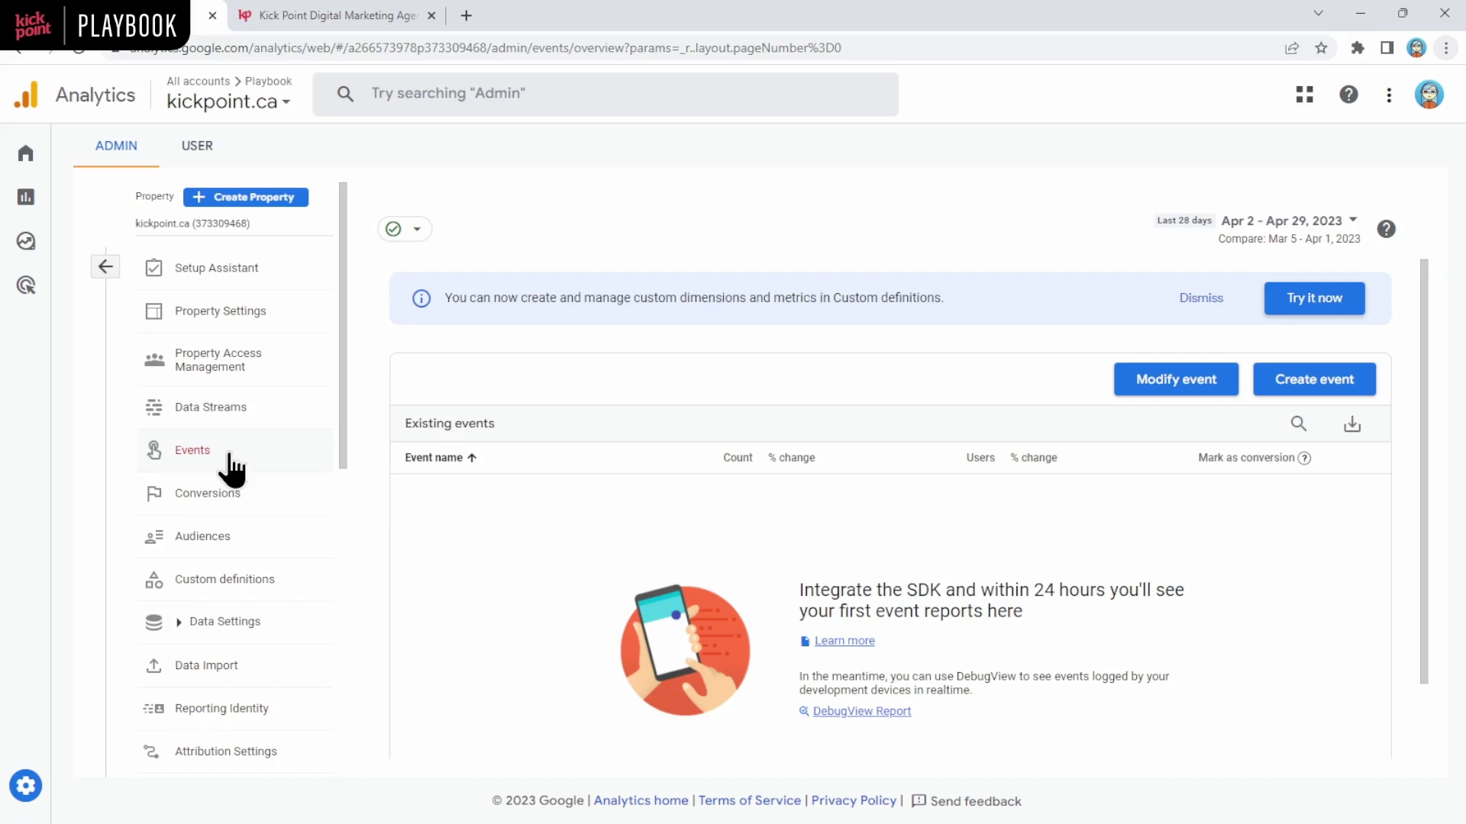
Start a custom event 'page_view_thanks' matching event_name equals page_view.
{"action": "left_click", "coordinate": [1324, 389]}
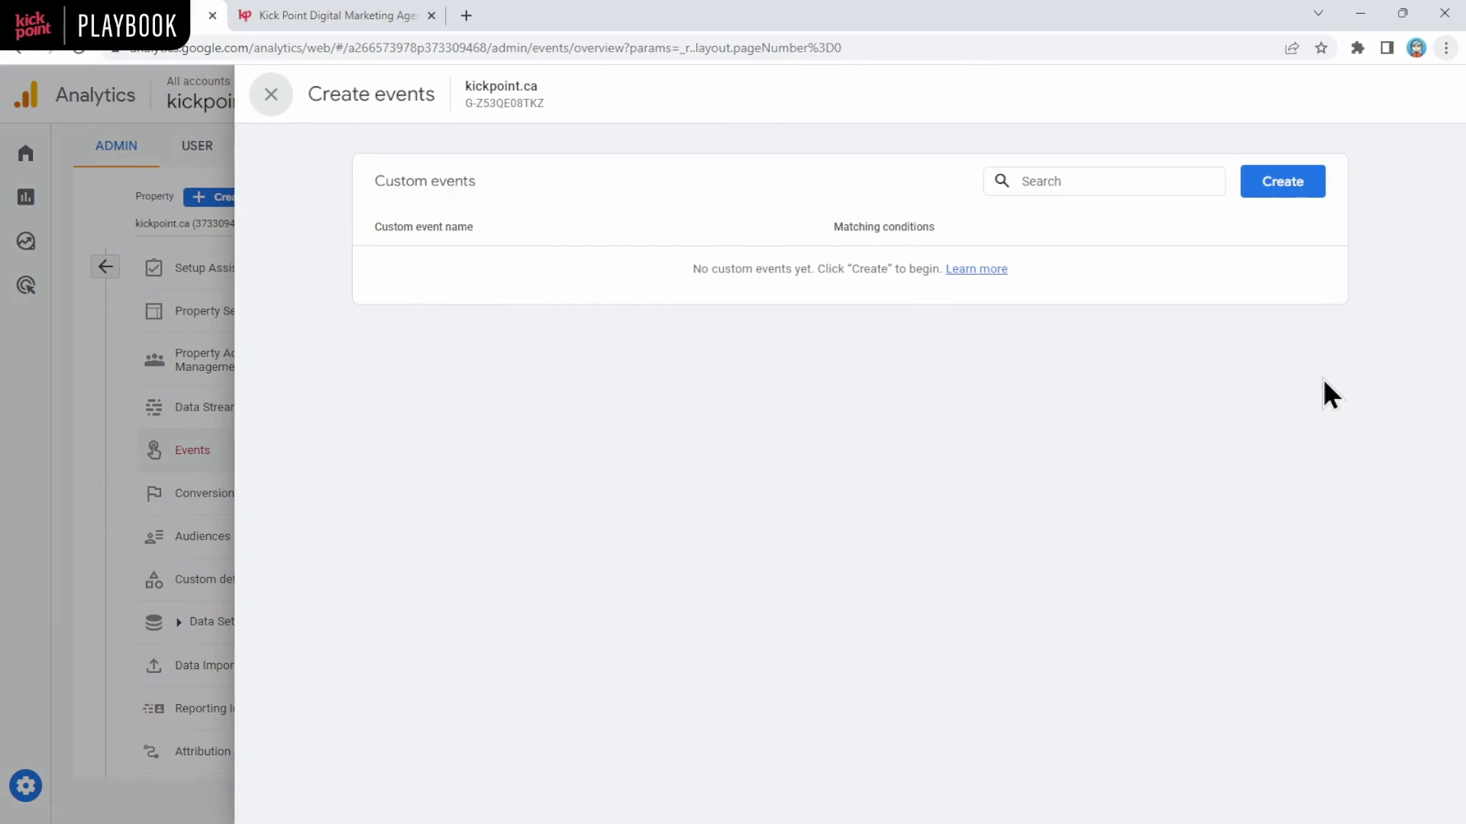
{"action": "left_click", "coordinate": [1286, 190]}
{"action": "left_click", "coordinate": [743, 296]}
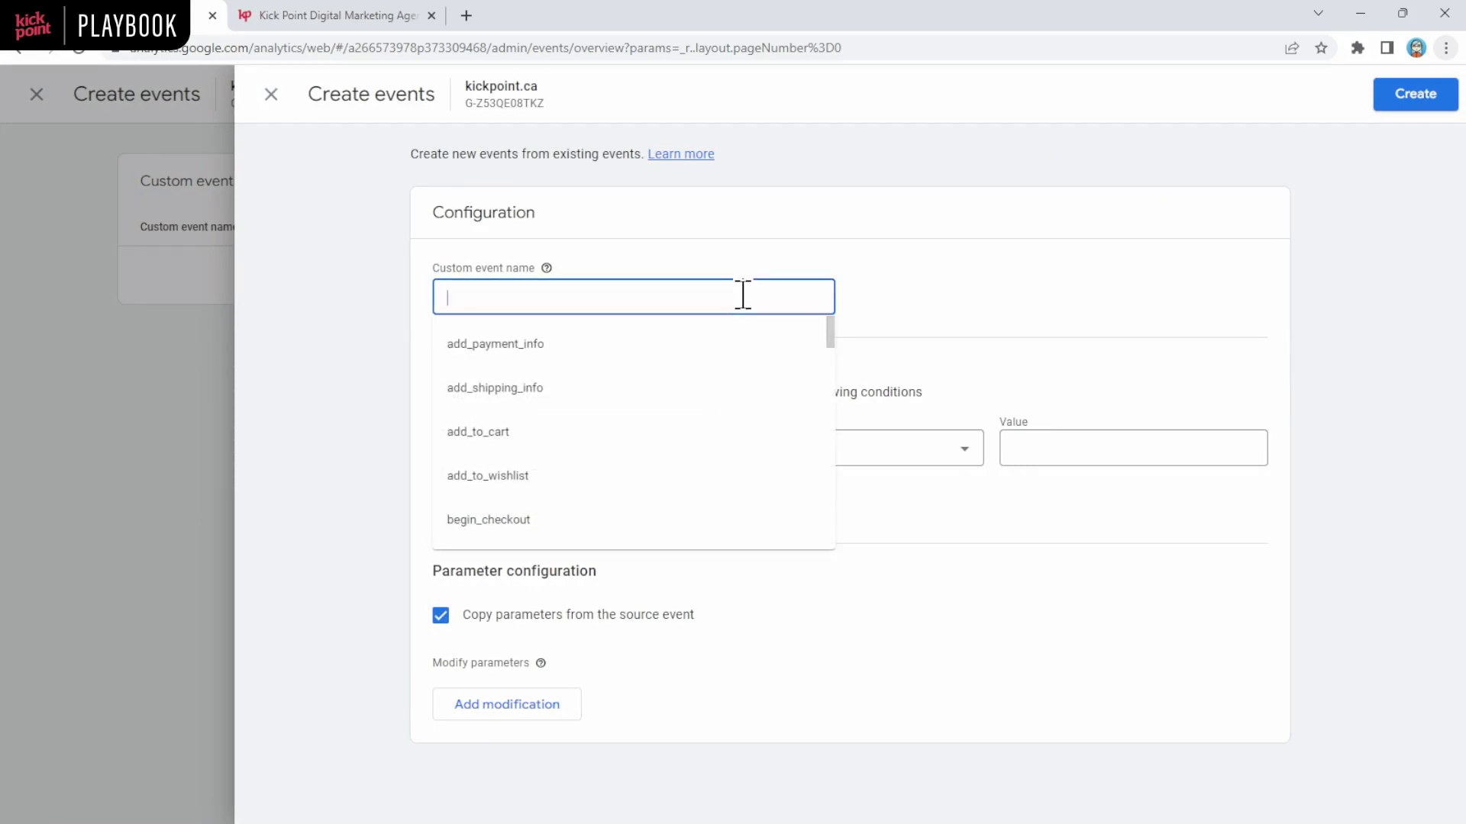
{"action": "type", "text": "page_v"}
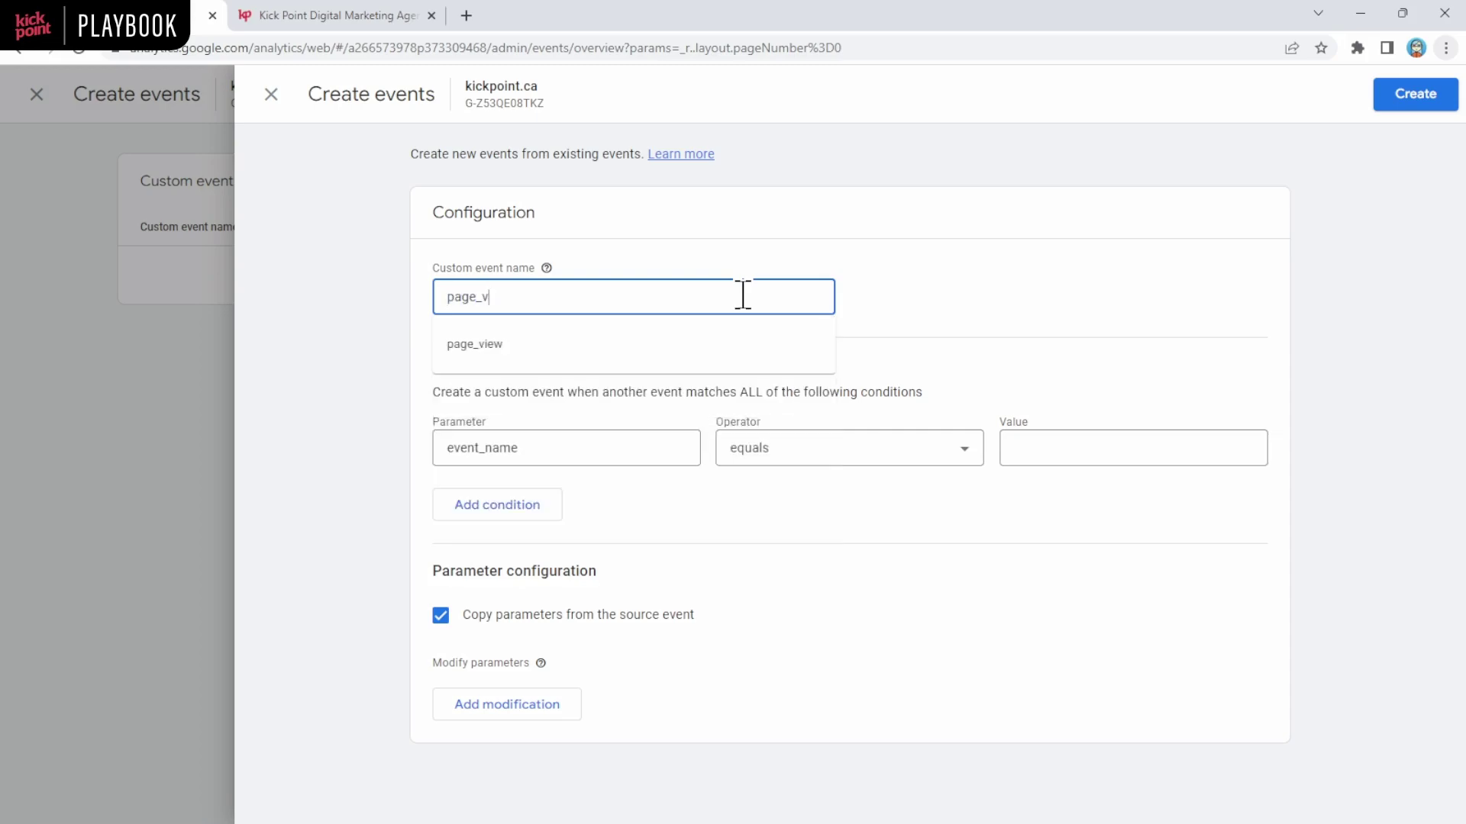
{"action": "type", "text": "iew_thanks"}
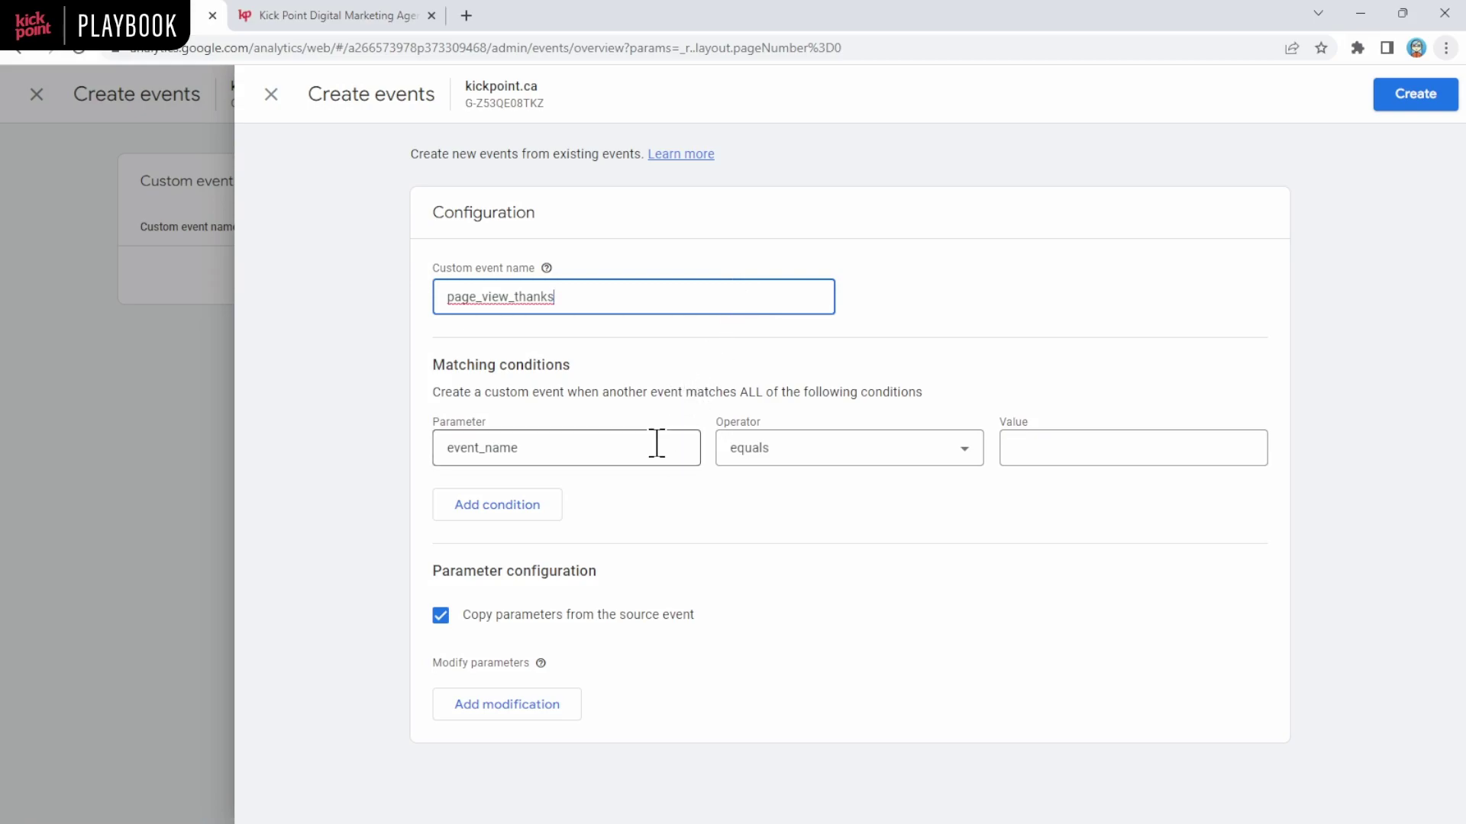
{"action": "left_click", "coordinate": [1079, 441]}
{"action": "type", "text": "page_view"}
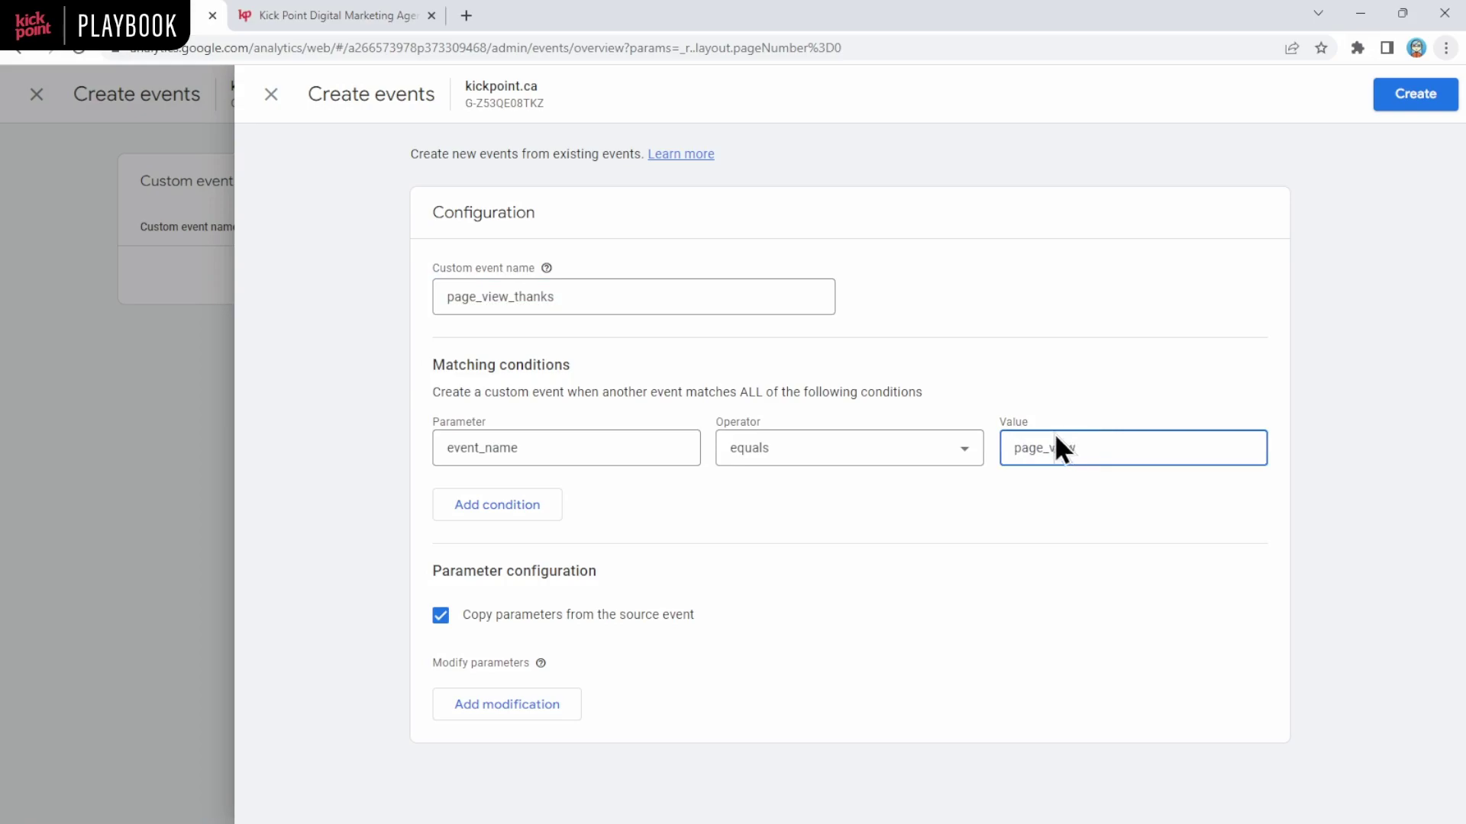
{"action": "left_click", "coordinate": [497, 506]}
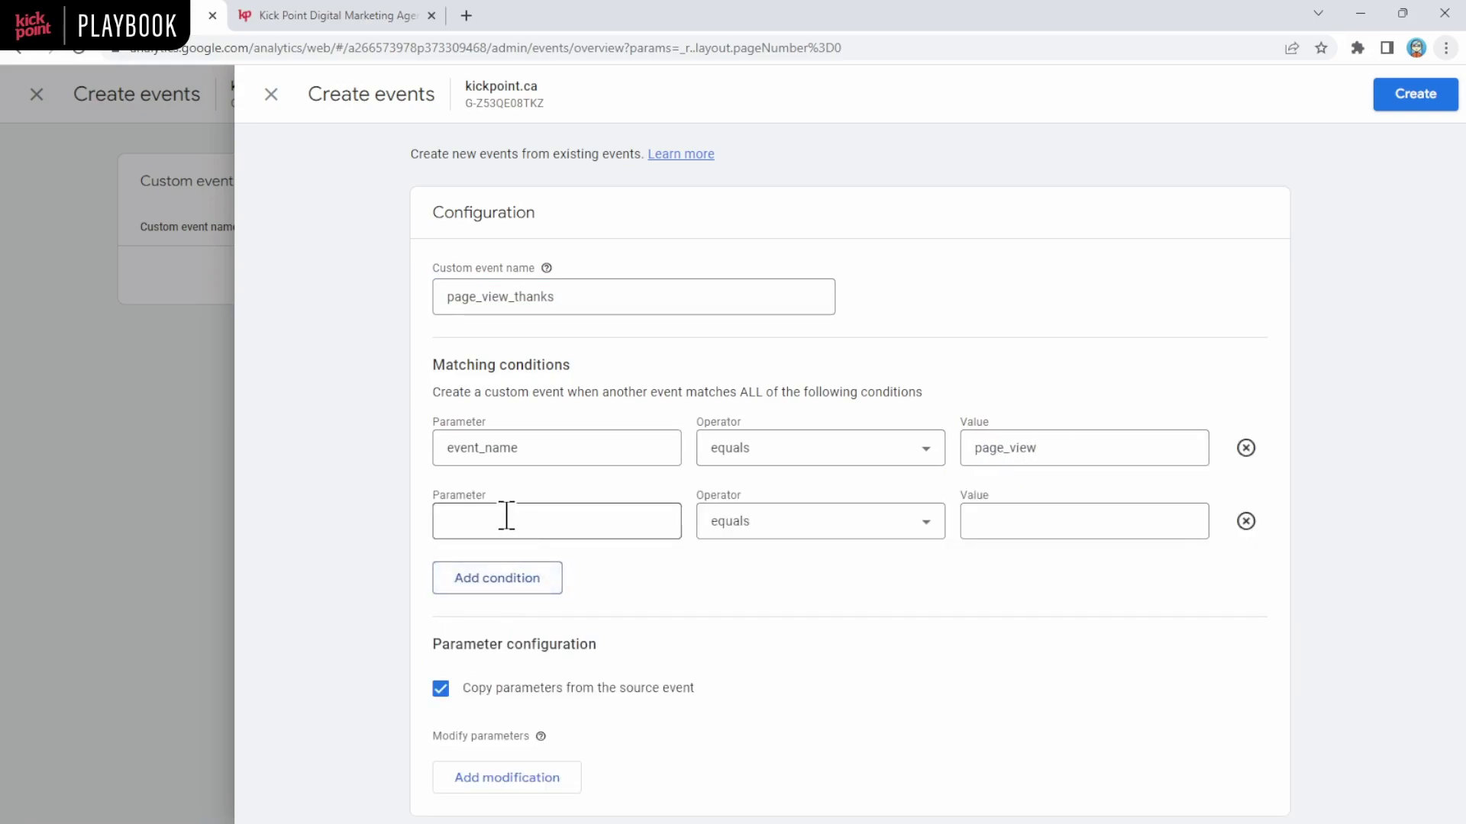
{"action": "left_click", "coordinate": [507, 516]}
{"action": "type", "text": "page_location"}
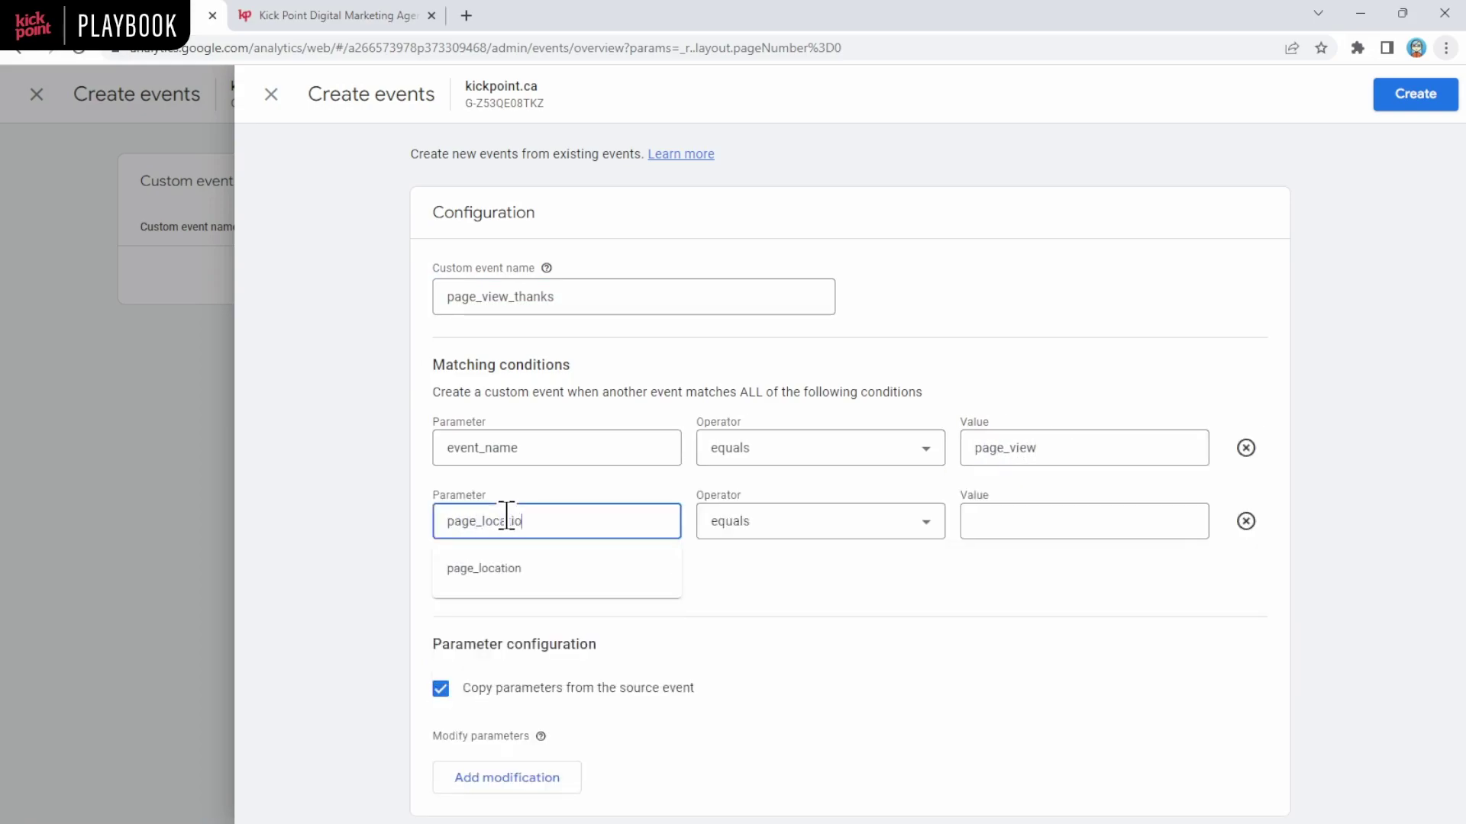
{"action": "left_click", "coordinate": [825, 522]}
{"action": "scroll", "coordinate": [826, 687], "scroll_direction": "down", "scroll_amount": 2}
{"action": "left_click", "coordinate": [818, 676]}
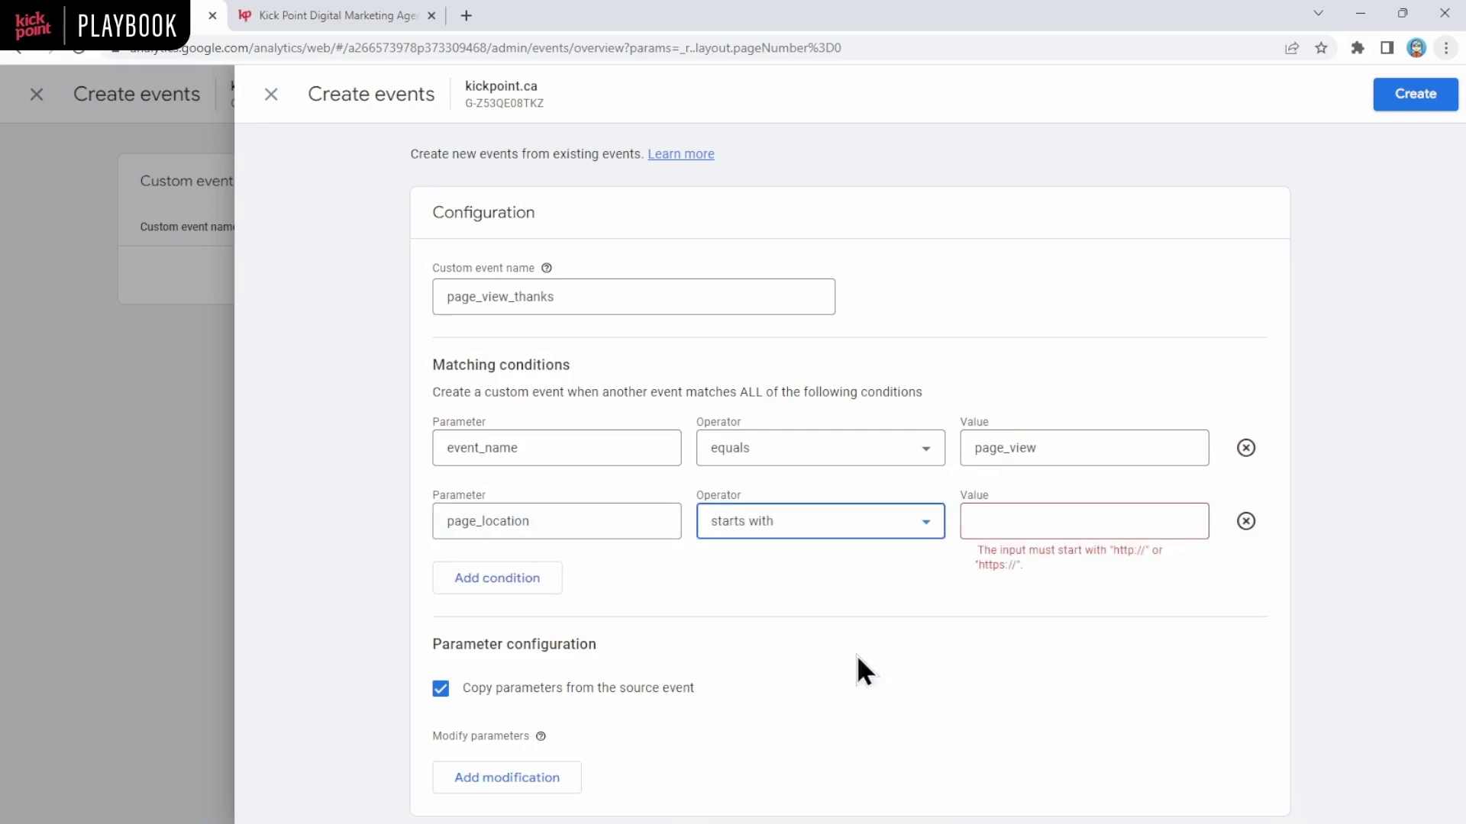
{"action": "left_click", "coordinate": [999, 522]}
{"action": "type", "text": "https://kickpoint."}
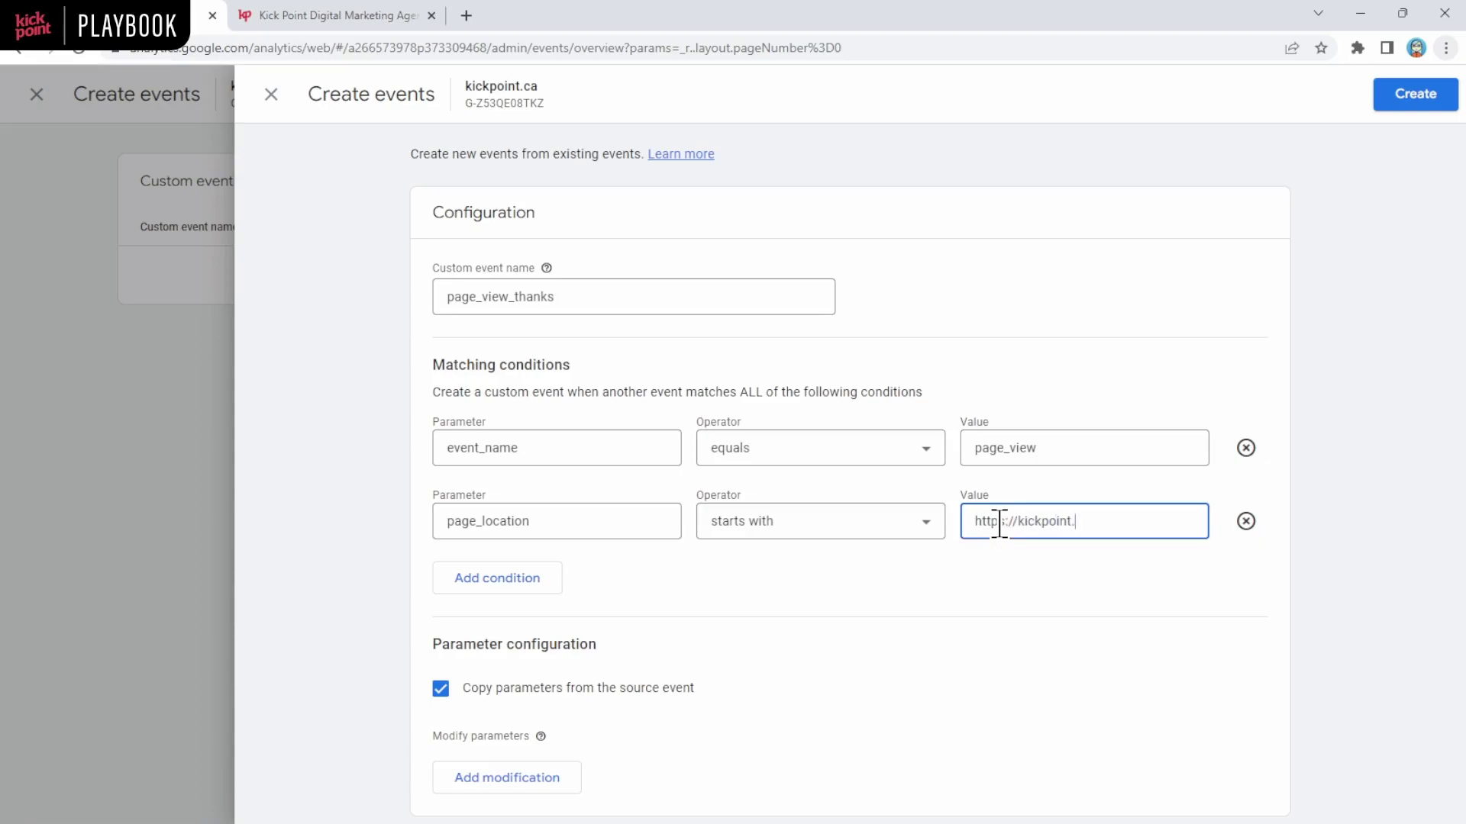
{"action": "type", "text": "ca/thanks"}
{"action": "left_click", "coordinate": [1429, 98]}
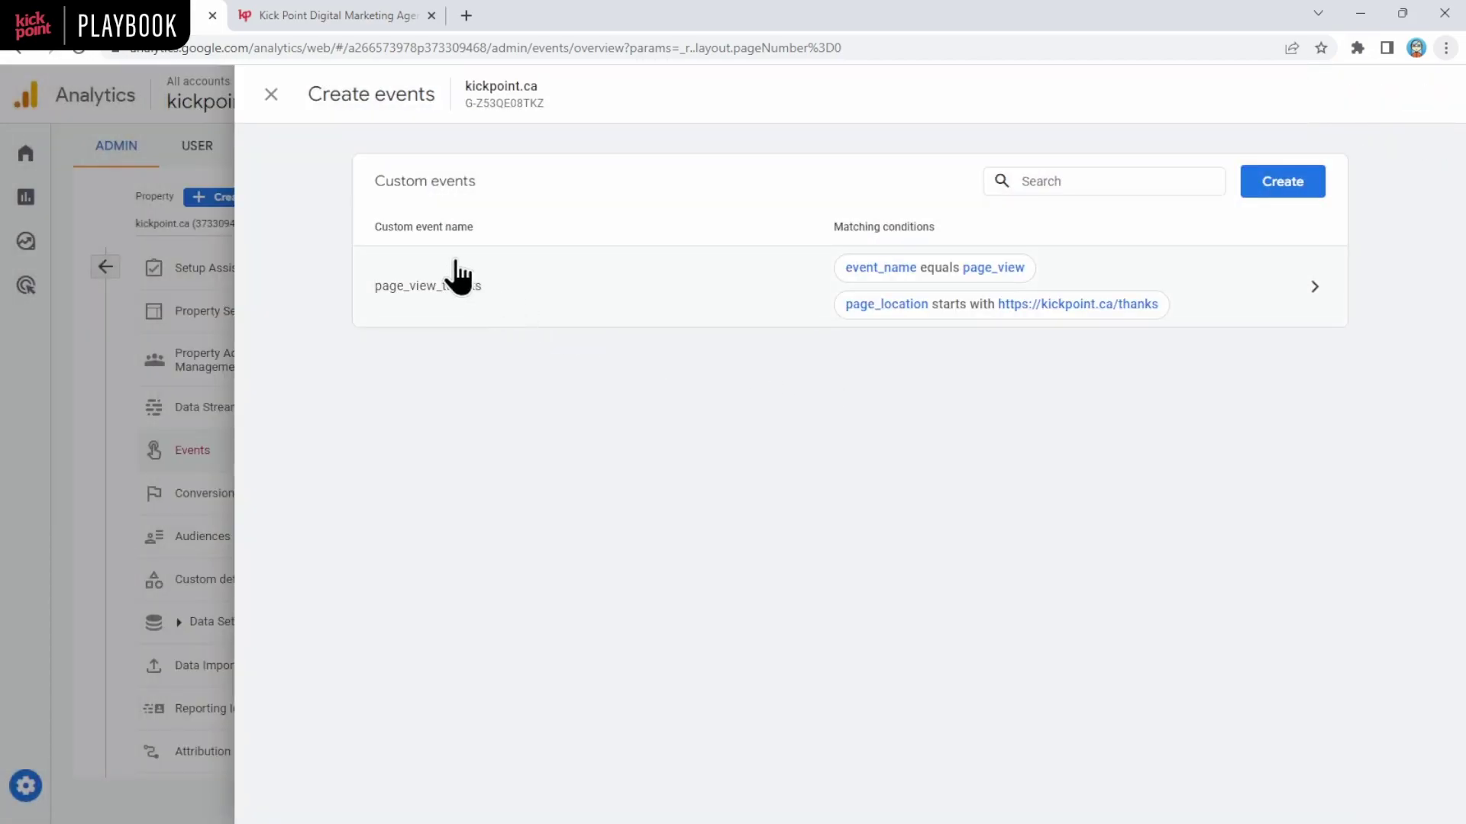
Dismiss the survey and tour popups and add page_view_thanks as a conversion event.
{"action": "left_click", "coordinate": [271, 94]}
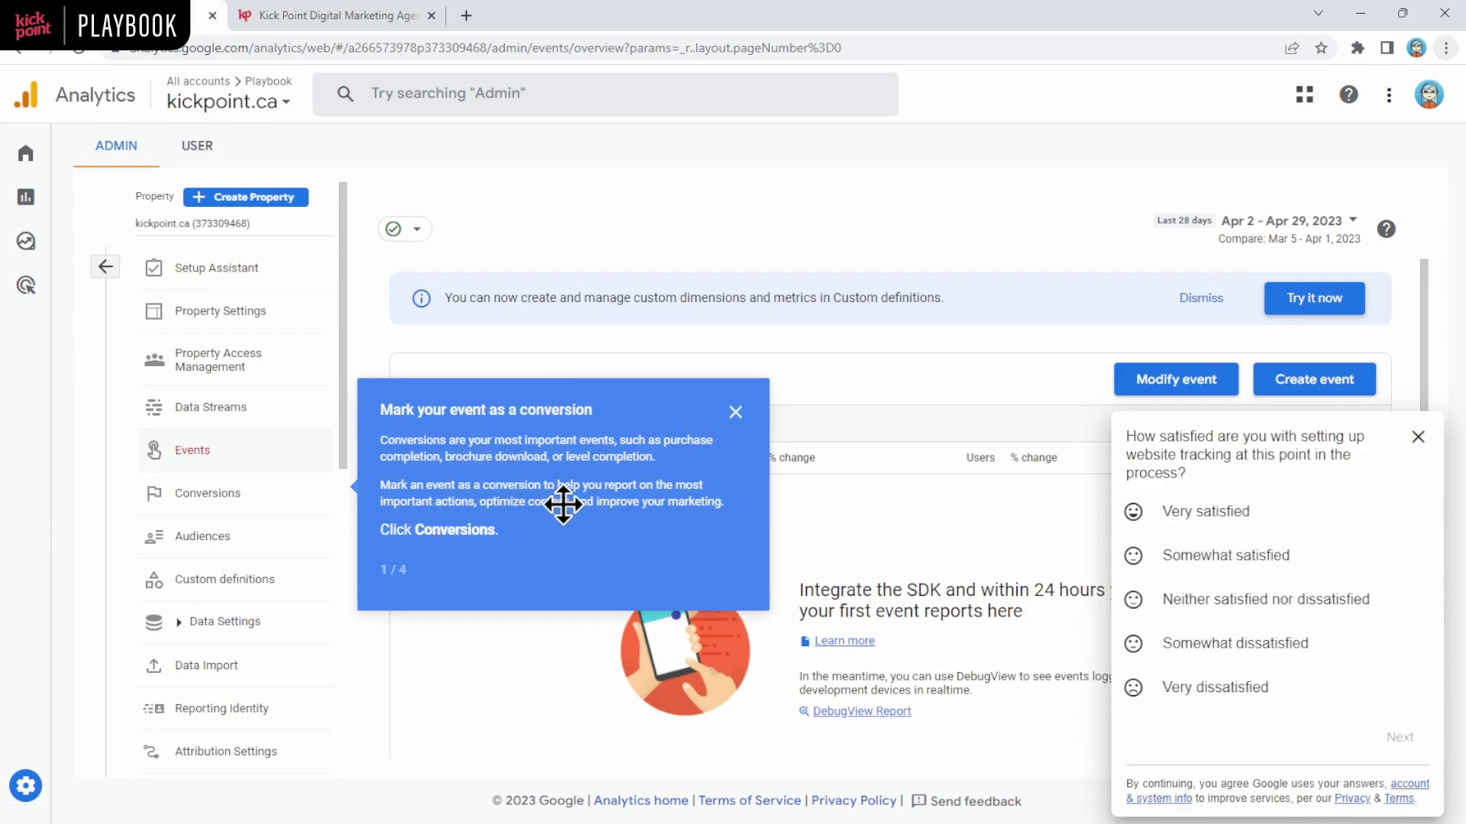
{"action": "left_click", "coordinate": [1416, 438]}
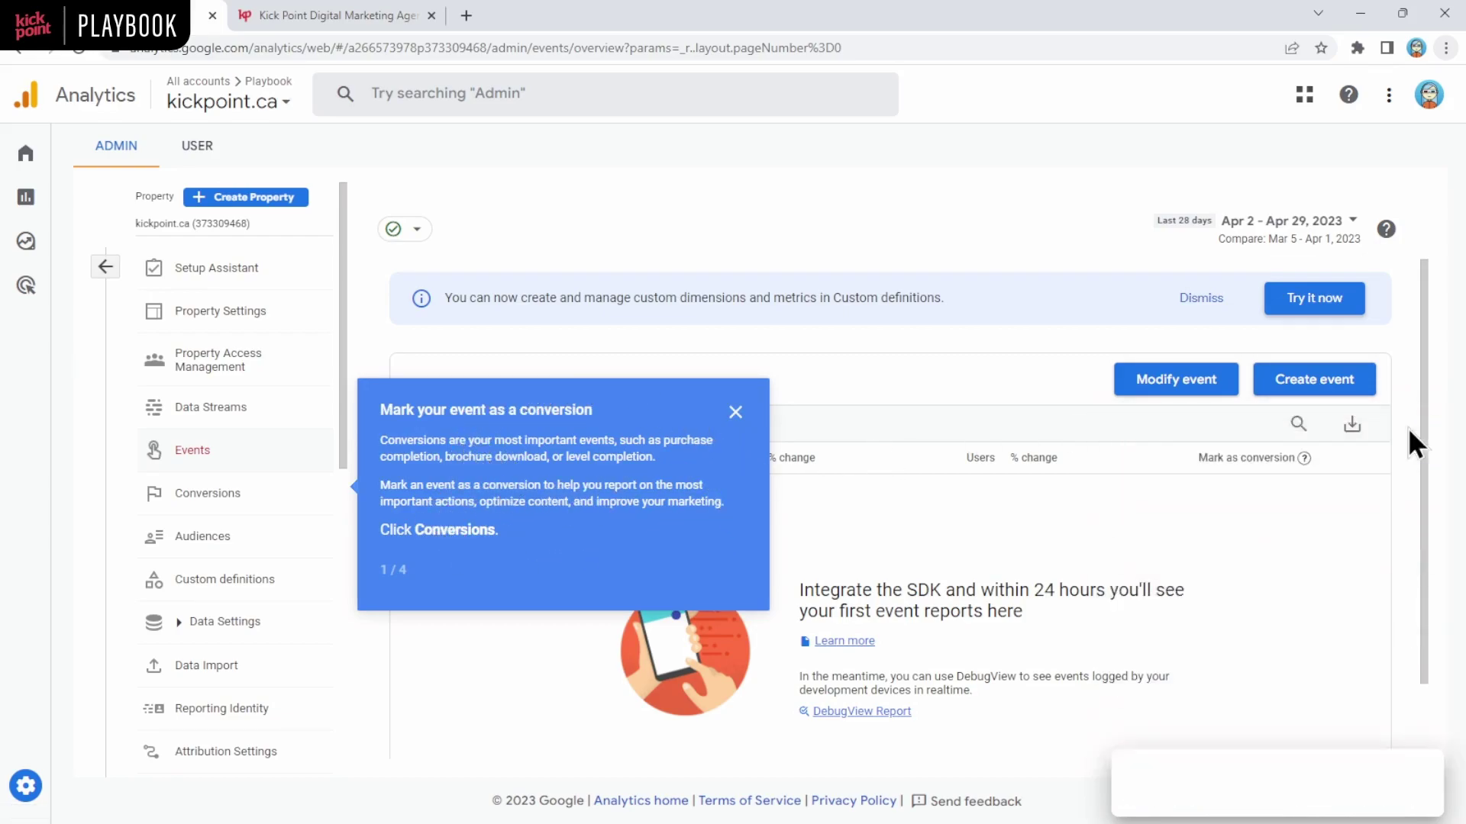
{"action": "left_click", "coordinate": [736, 413]}
{"action": "left_click", "coordinate": [193, 503]}
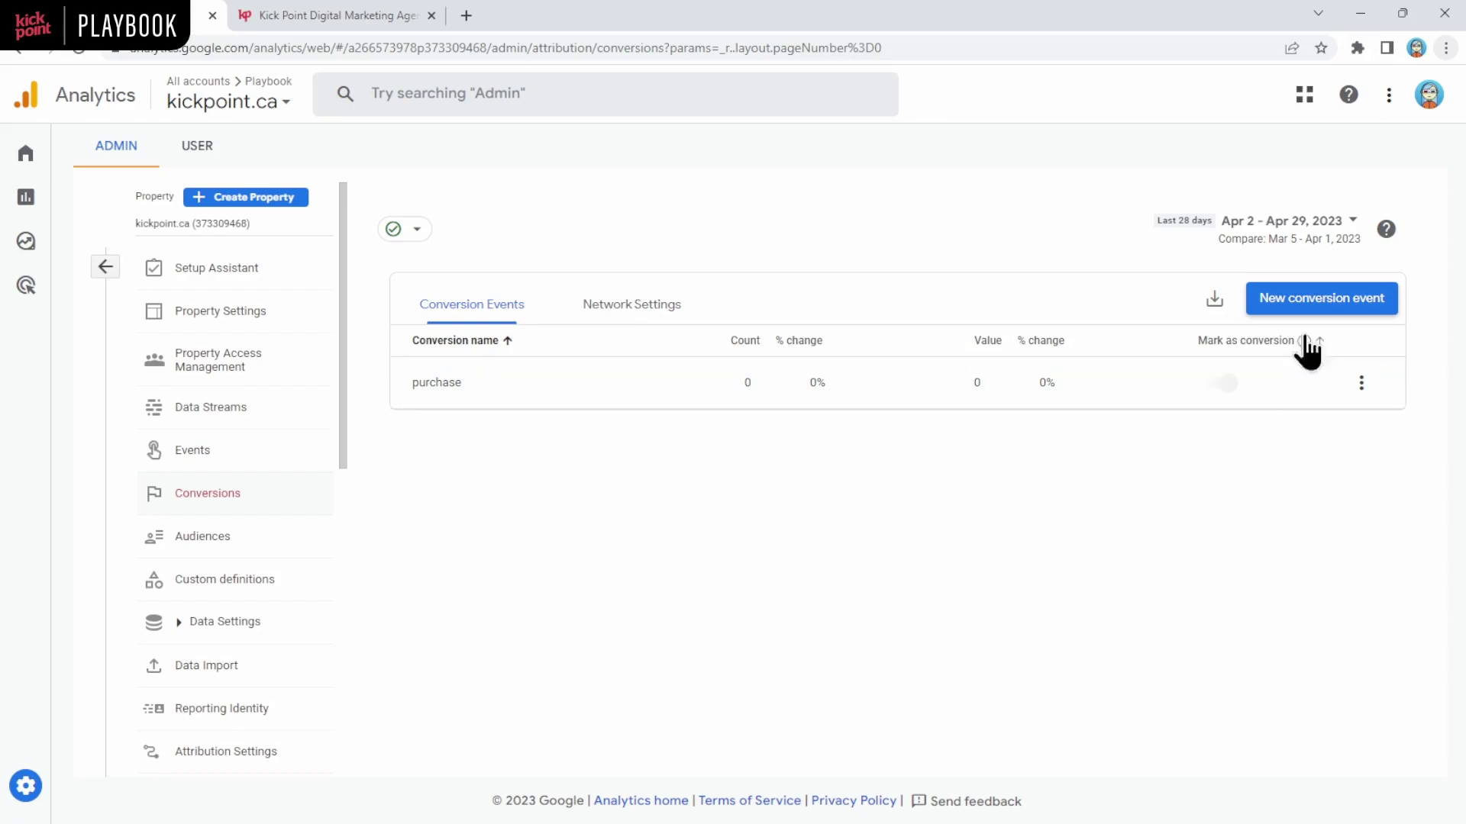
{"action": "left_click", "coordinate": [1320, 299]}
{"action": "left_click", "coordinate": [846, 424]}
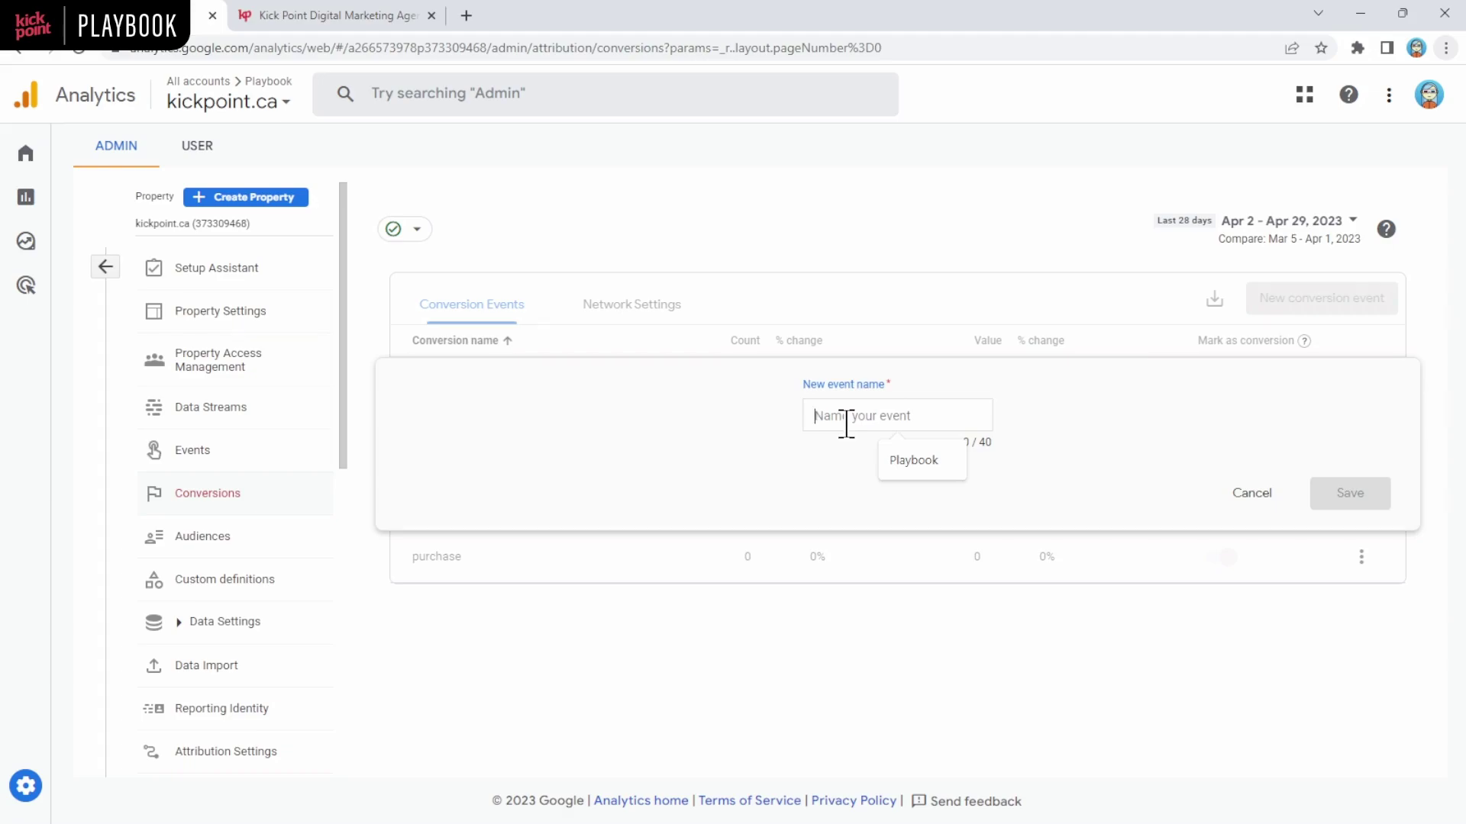
{"action": "type", "text": "page_v"}
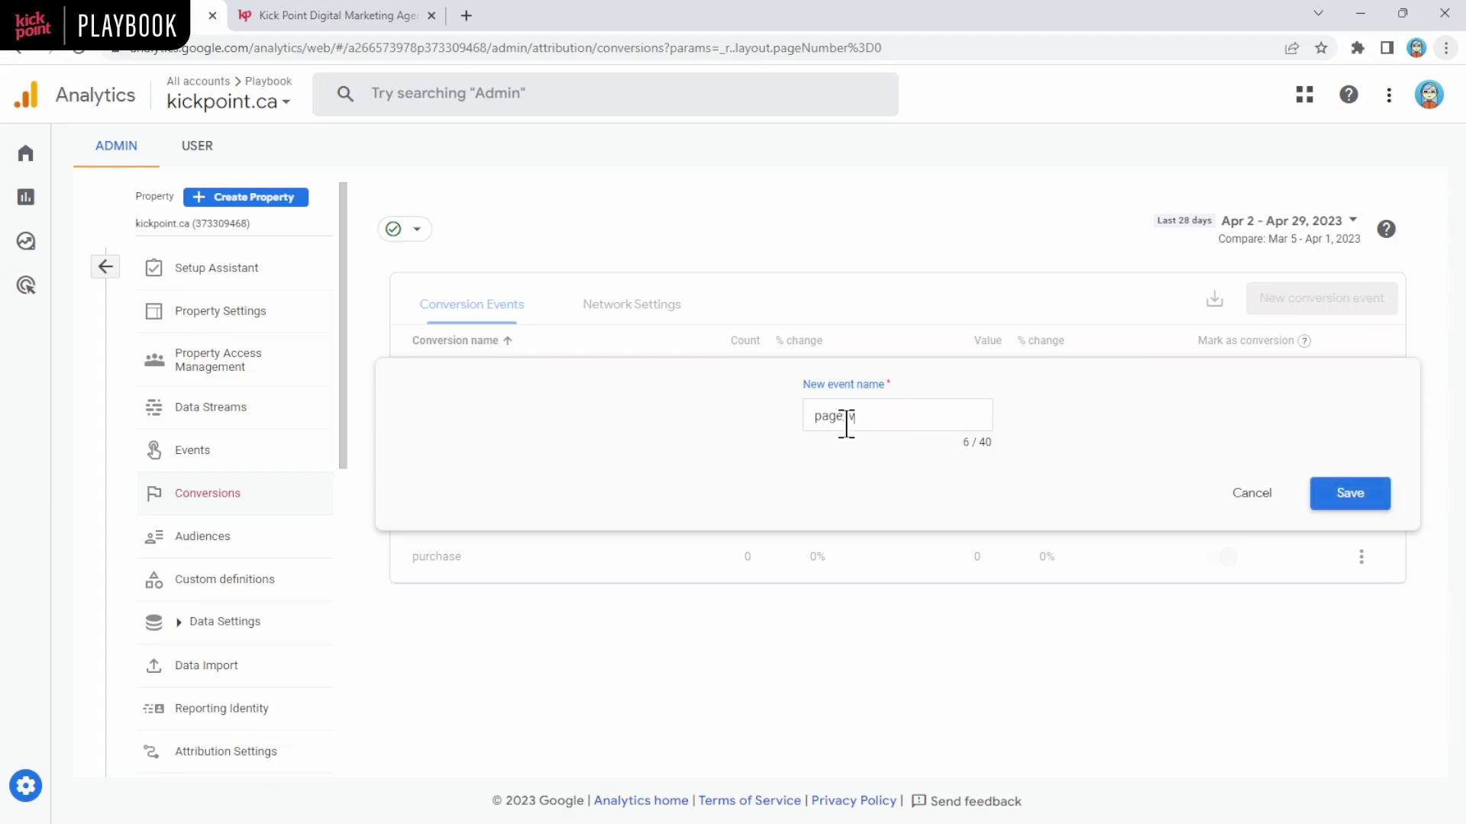
{"action": "type", "text": "iew_thanks"}
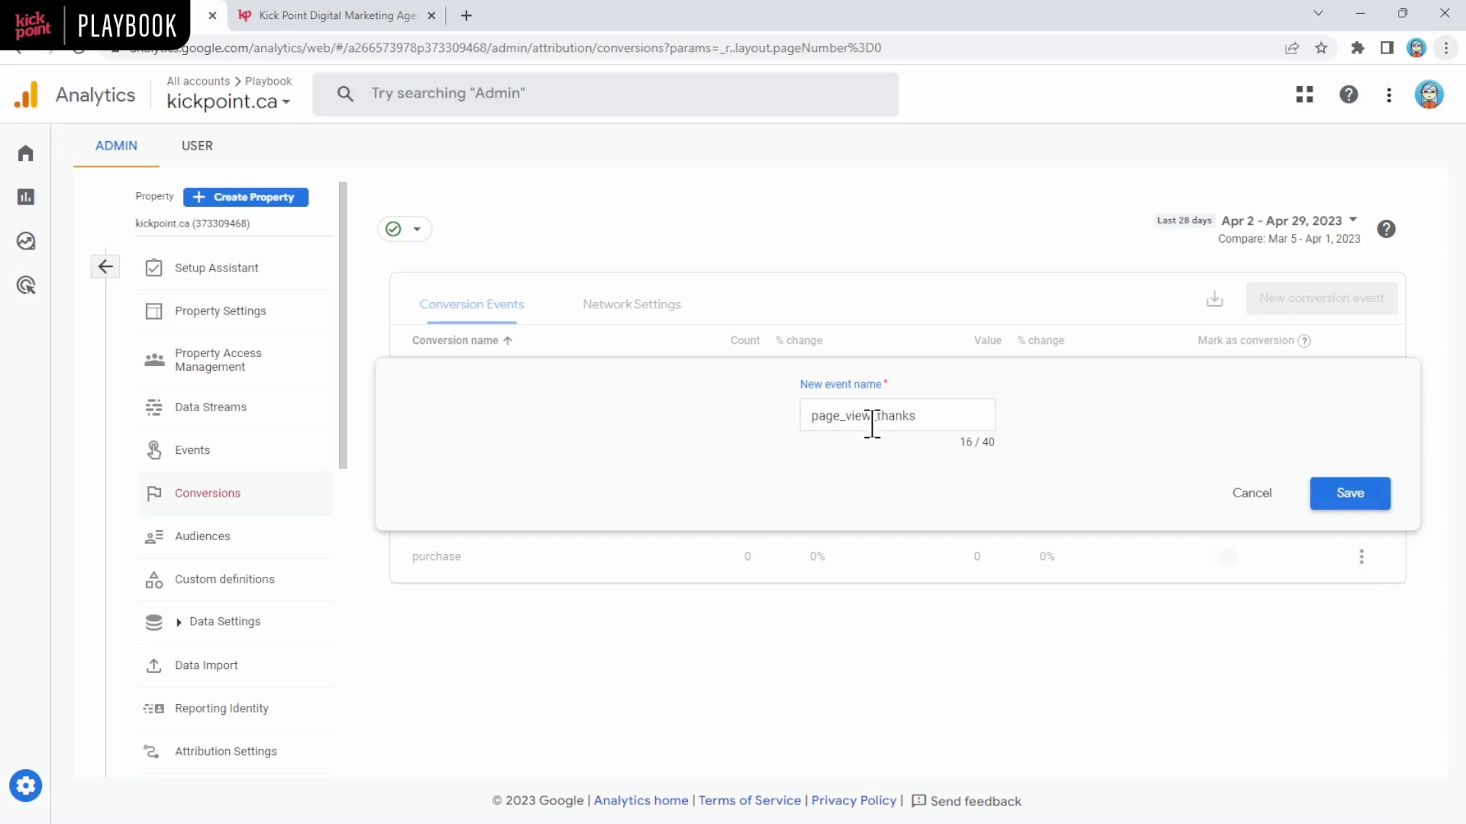
{"action": "left_click", "coordinate": [1369, 502]}
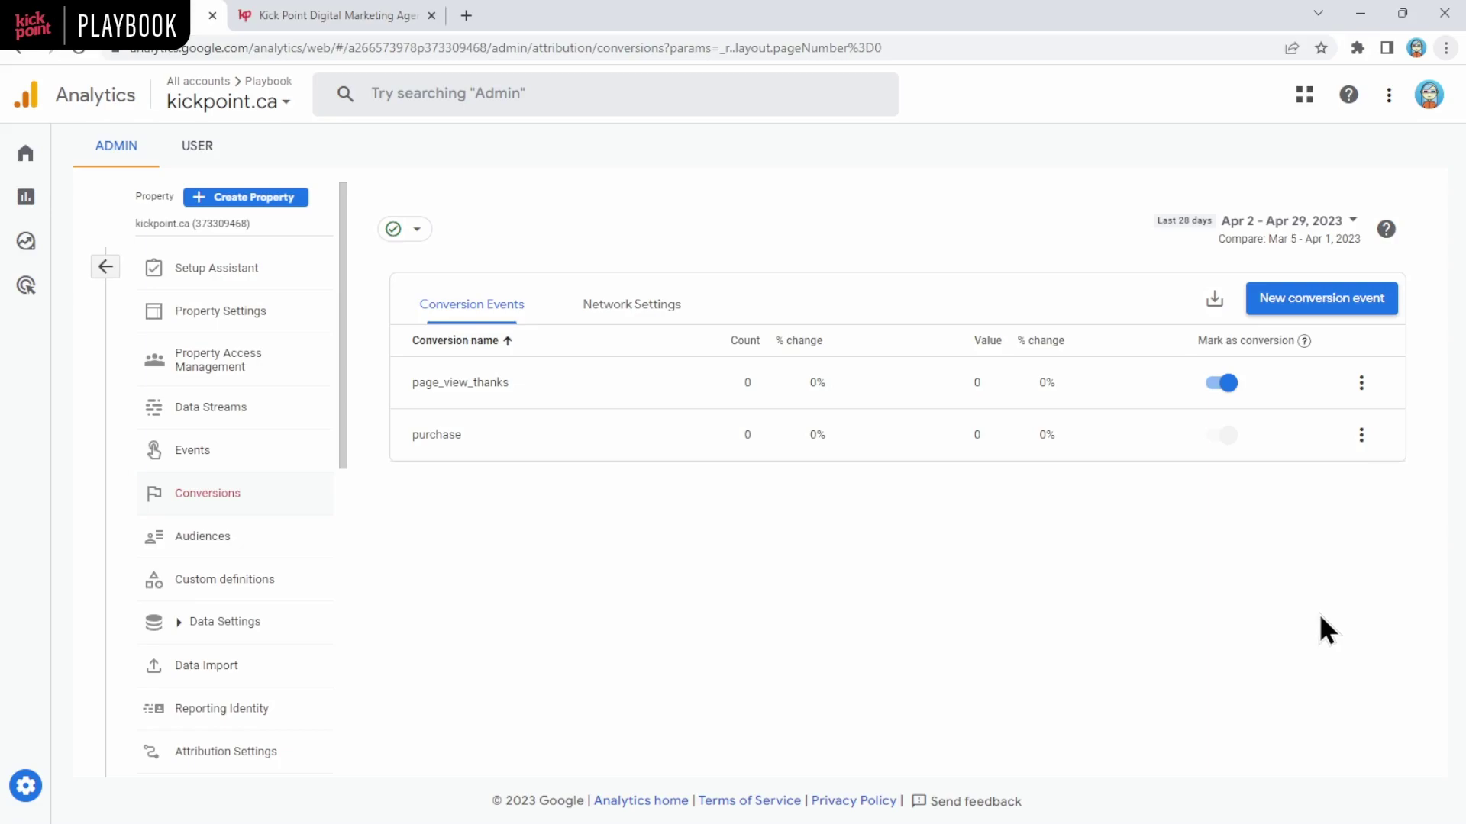
Add form_submit as a second conversion event.
{"action": "left_click", "coordinate": [1323, 299]}
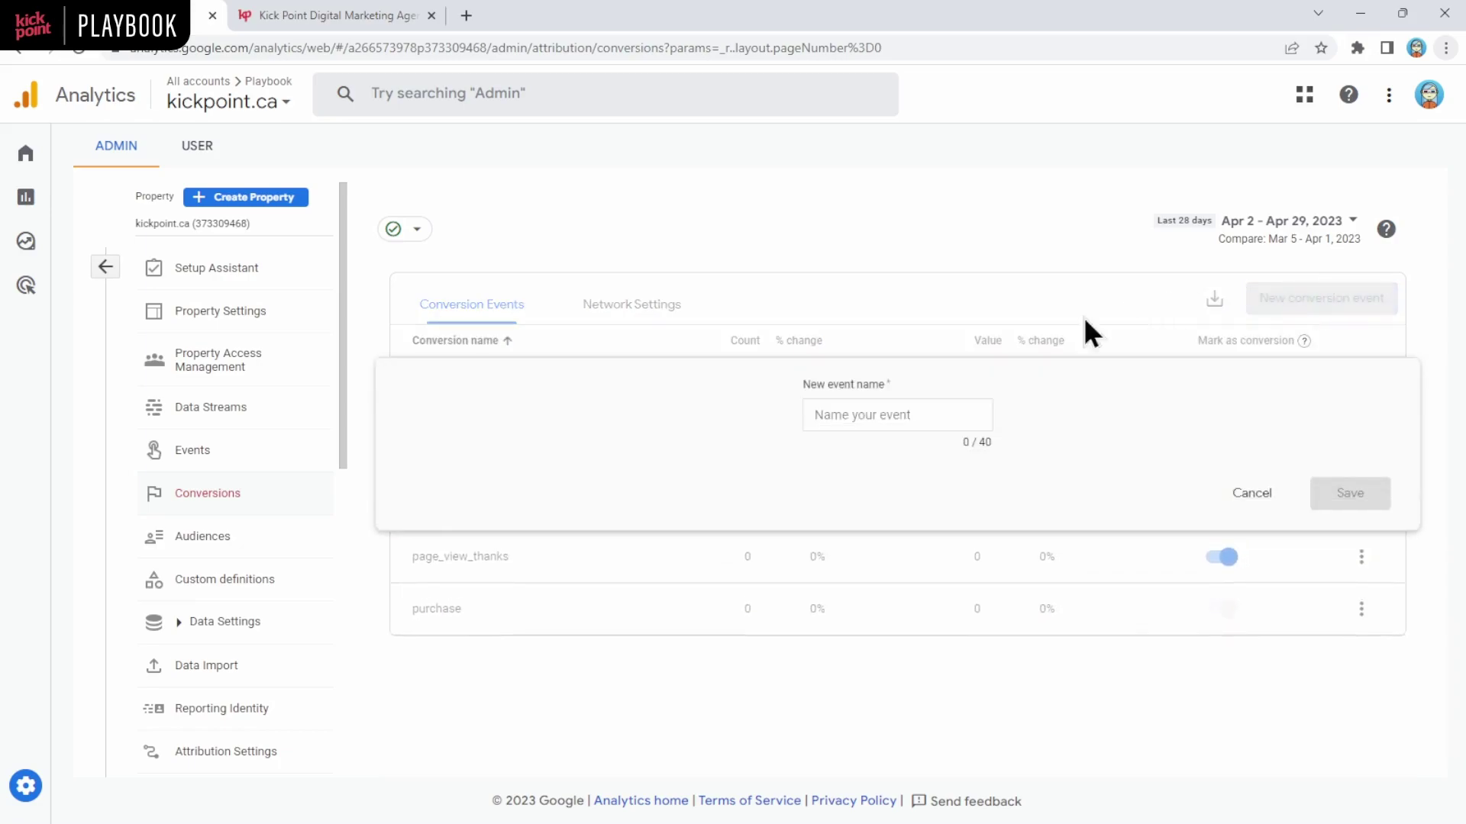
{"action": "left_click", "coordinate": [878, 419]}
{"action": "type", "text": "form_su"}
{"action": "type", "text": "bm"}
{"action": "key", "text": "BackSpace"}
{"action": "type", "text": "m"}
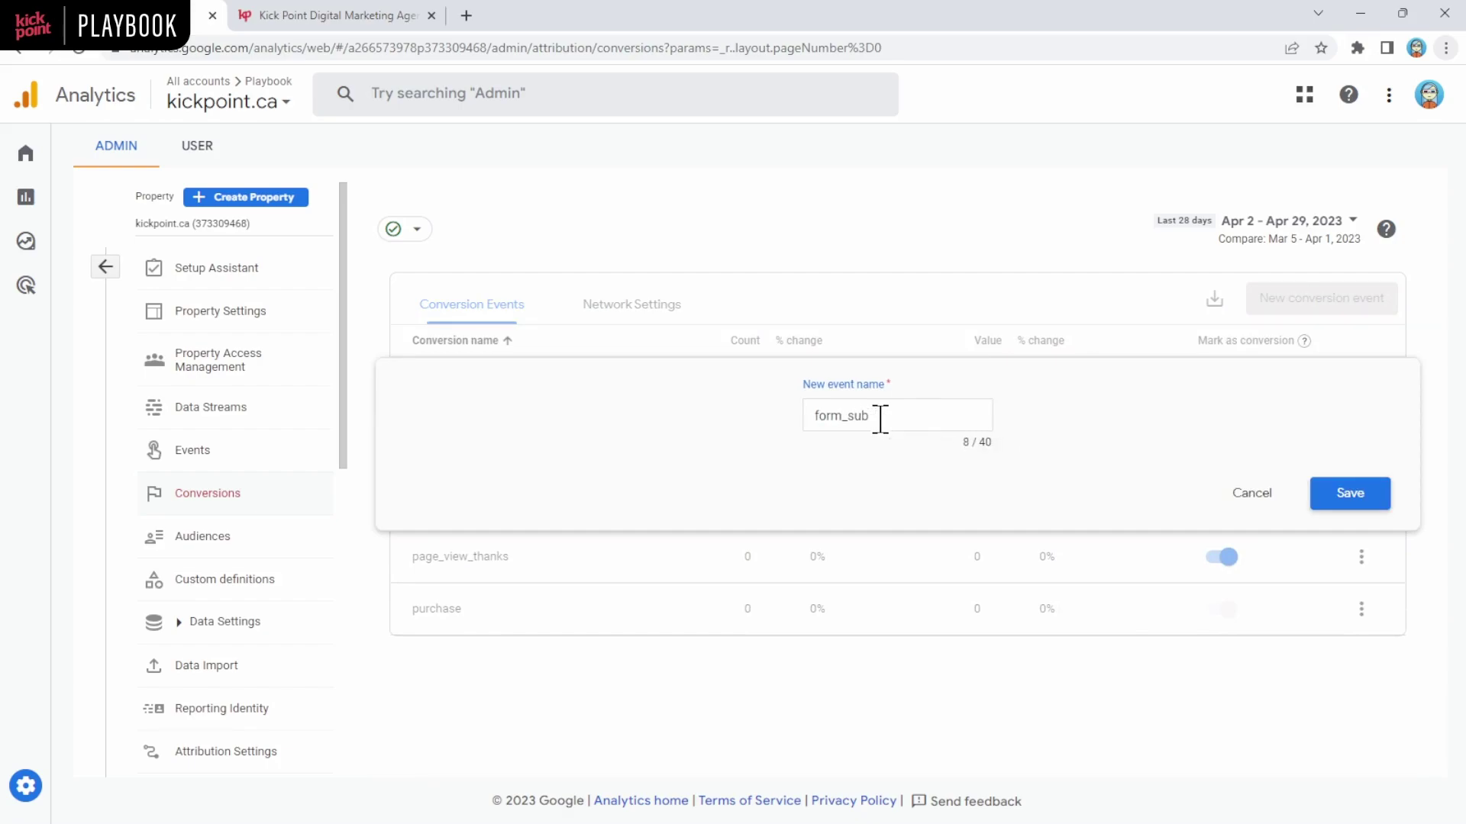
{"action": "type", "text": "it"}
{"action": "left_click", "coordinate": [1367, 505]}
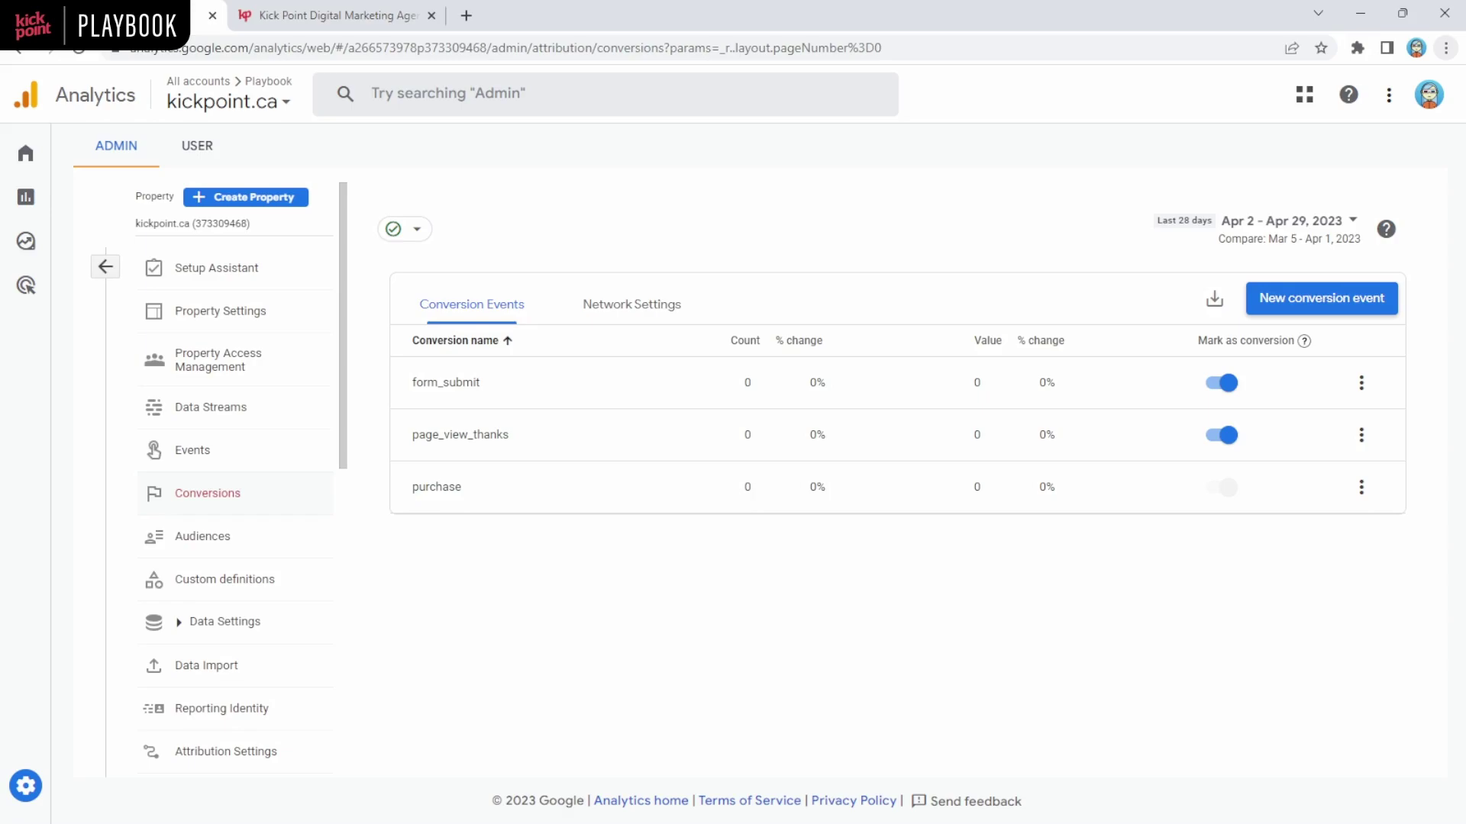
Review the Google Ads Links and Search Console Links pages, then return to Reports.
{"action": "scroll", "coordinate": [231, 611], "scroll_direction": "down", "scroll_amount": 8}
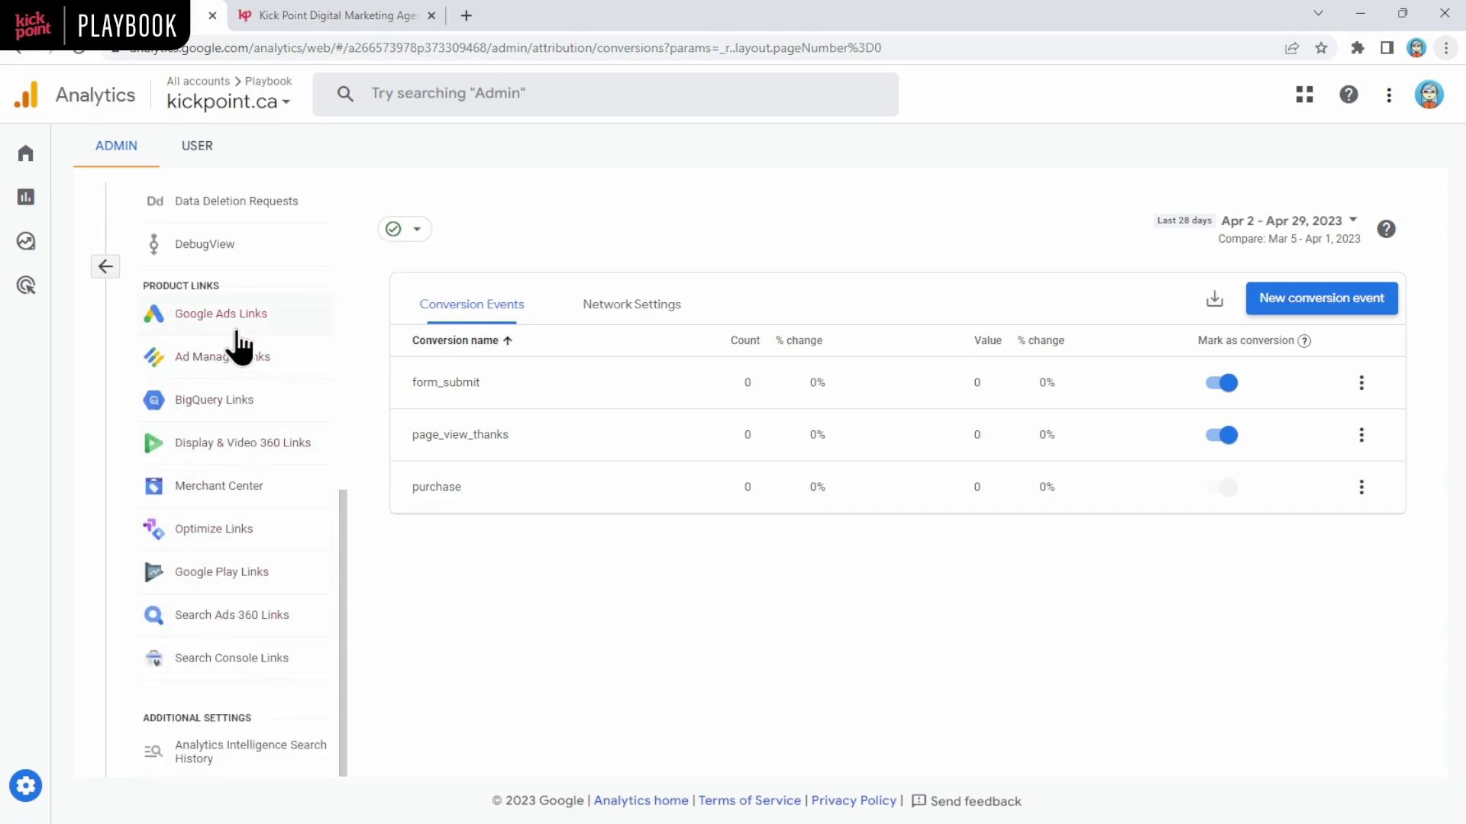
{"action": "left_click", "coordinate": [237, 332]}
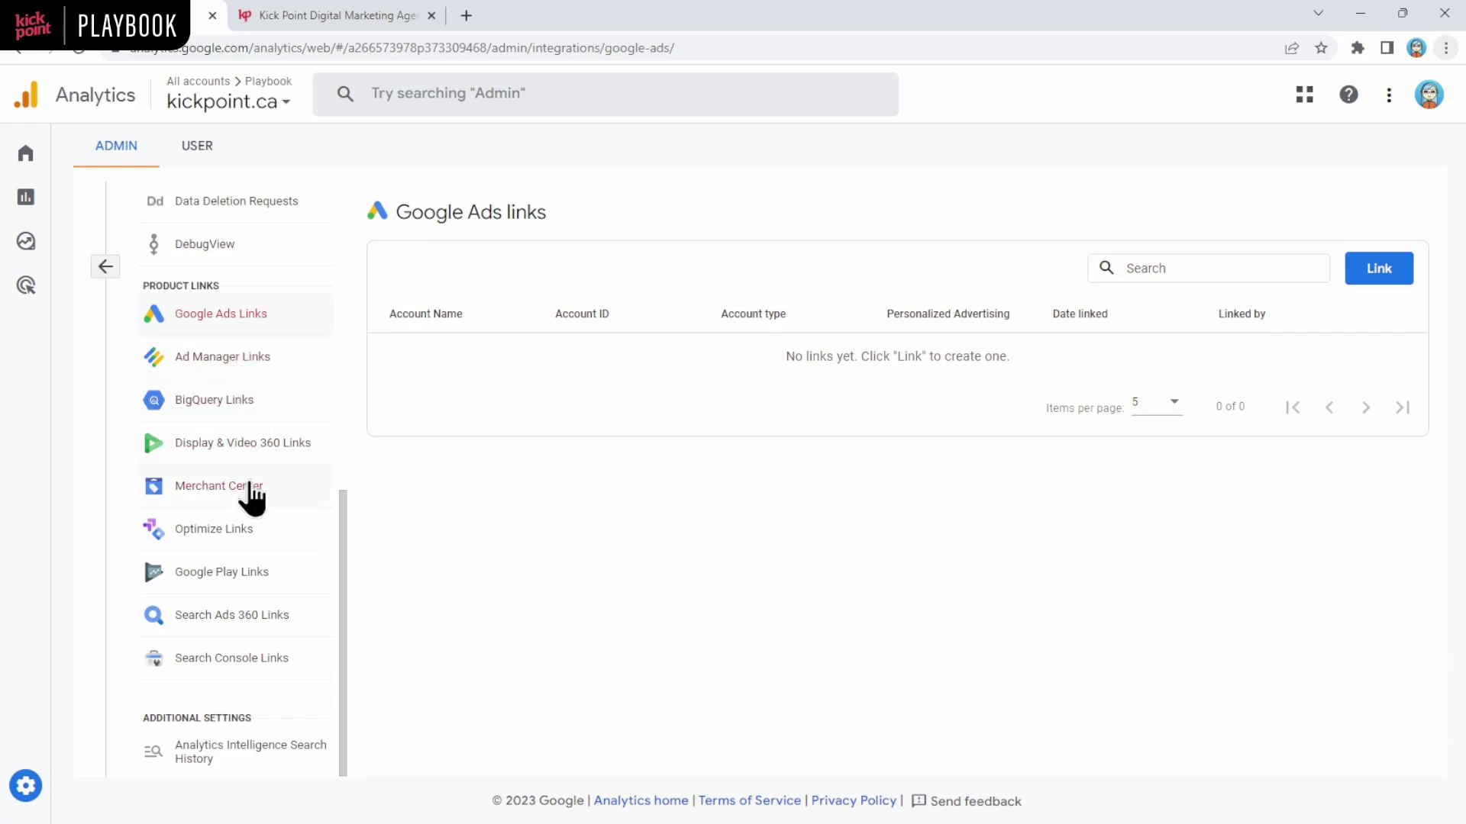
{"action": "left_click", "coordinate": [232, 664]}
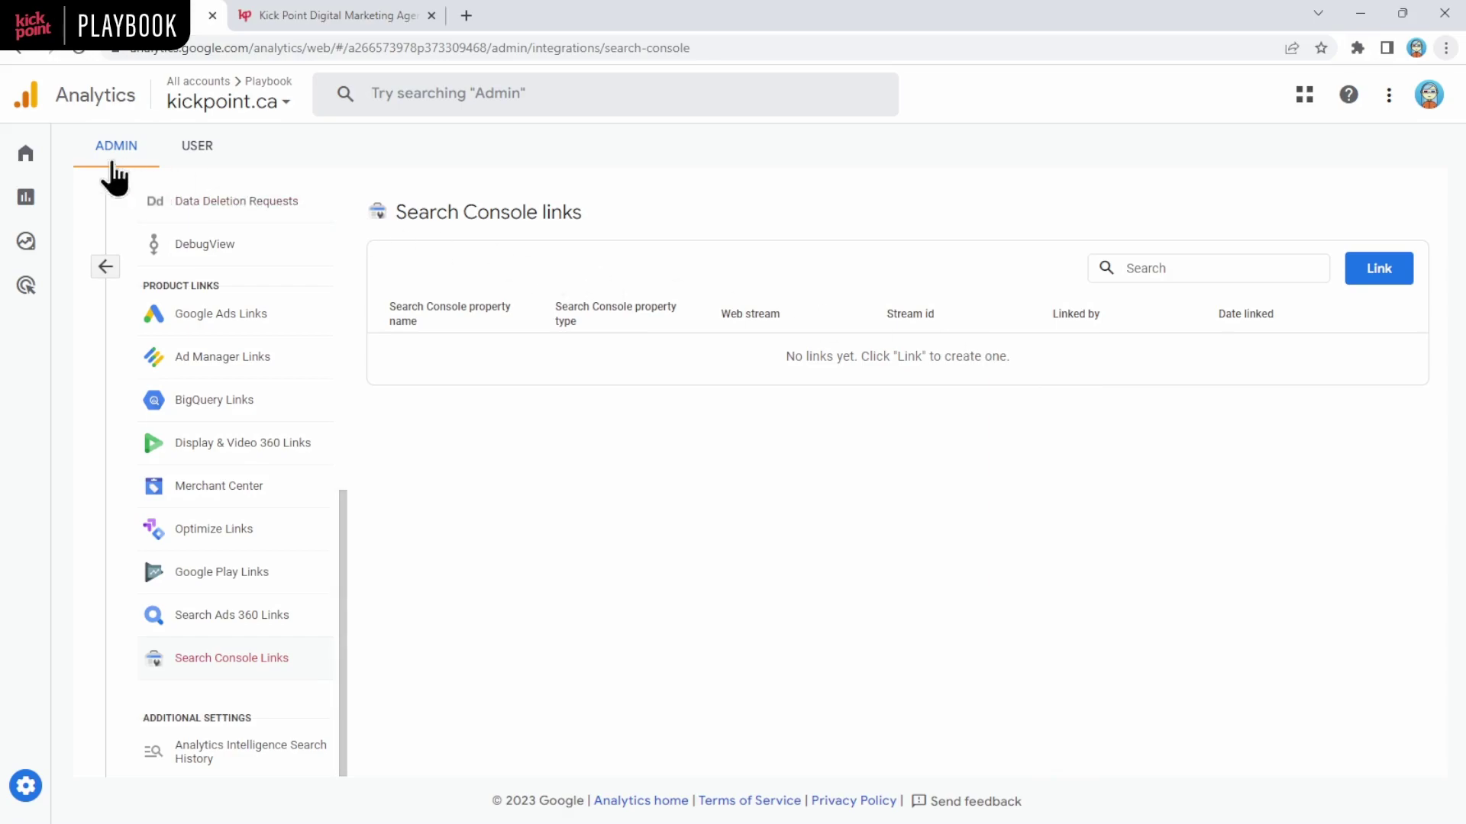
{"action": "mouse_move", "coordinate": [31, 165]}
{"action": "left_click", "coordinate": [54, 200]}
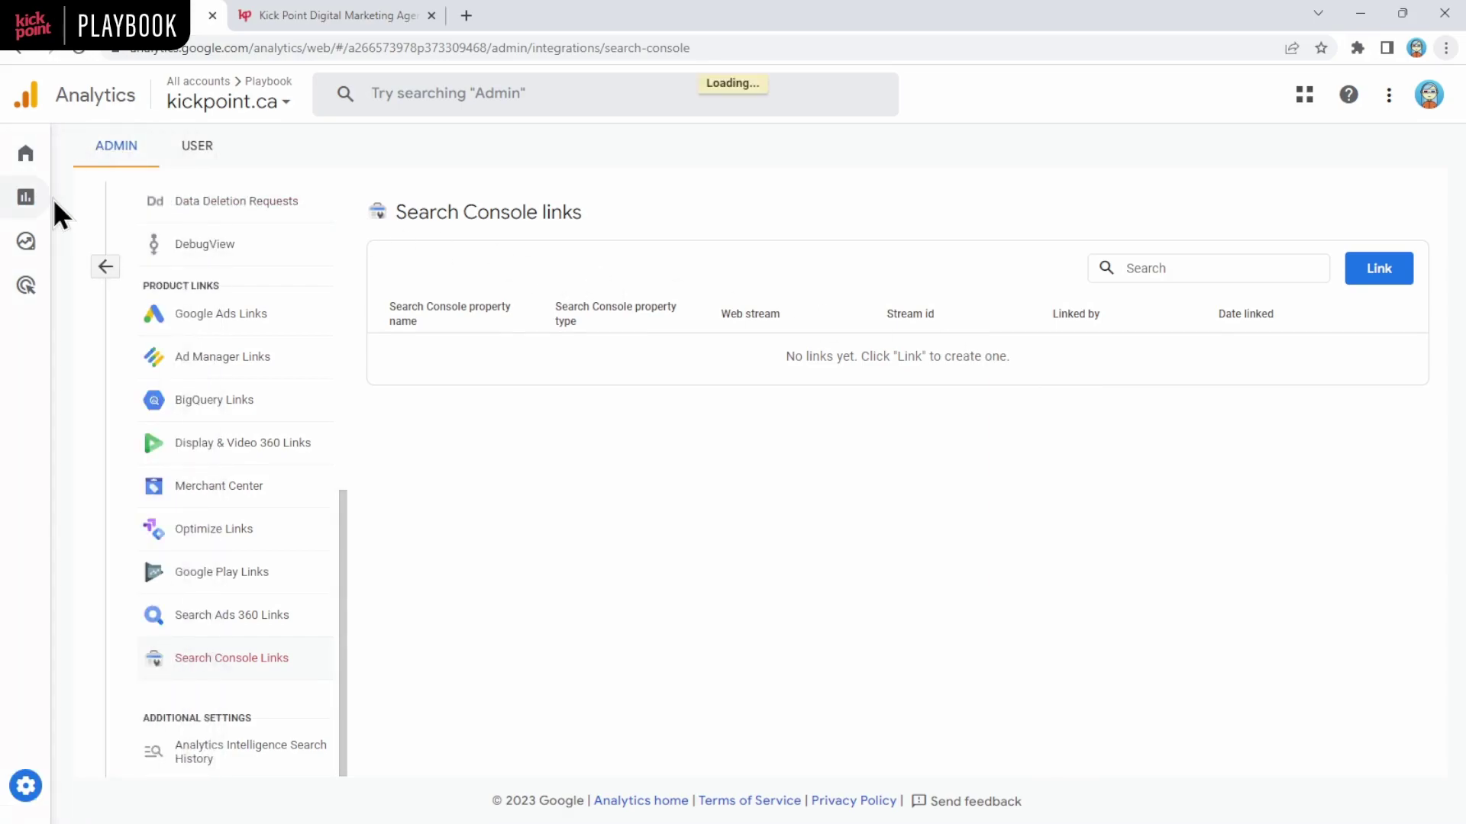
Open the Realtime report for kickpoint.ca to check users in the last 30 minutes.
{"action": "left_click", "coordinate": [125, 188]}
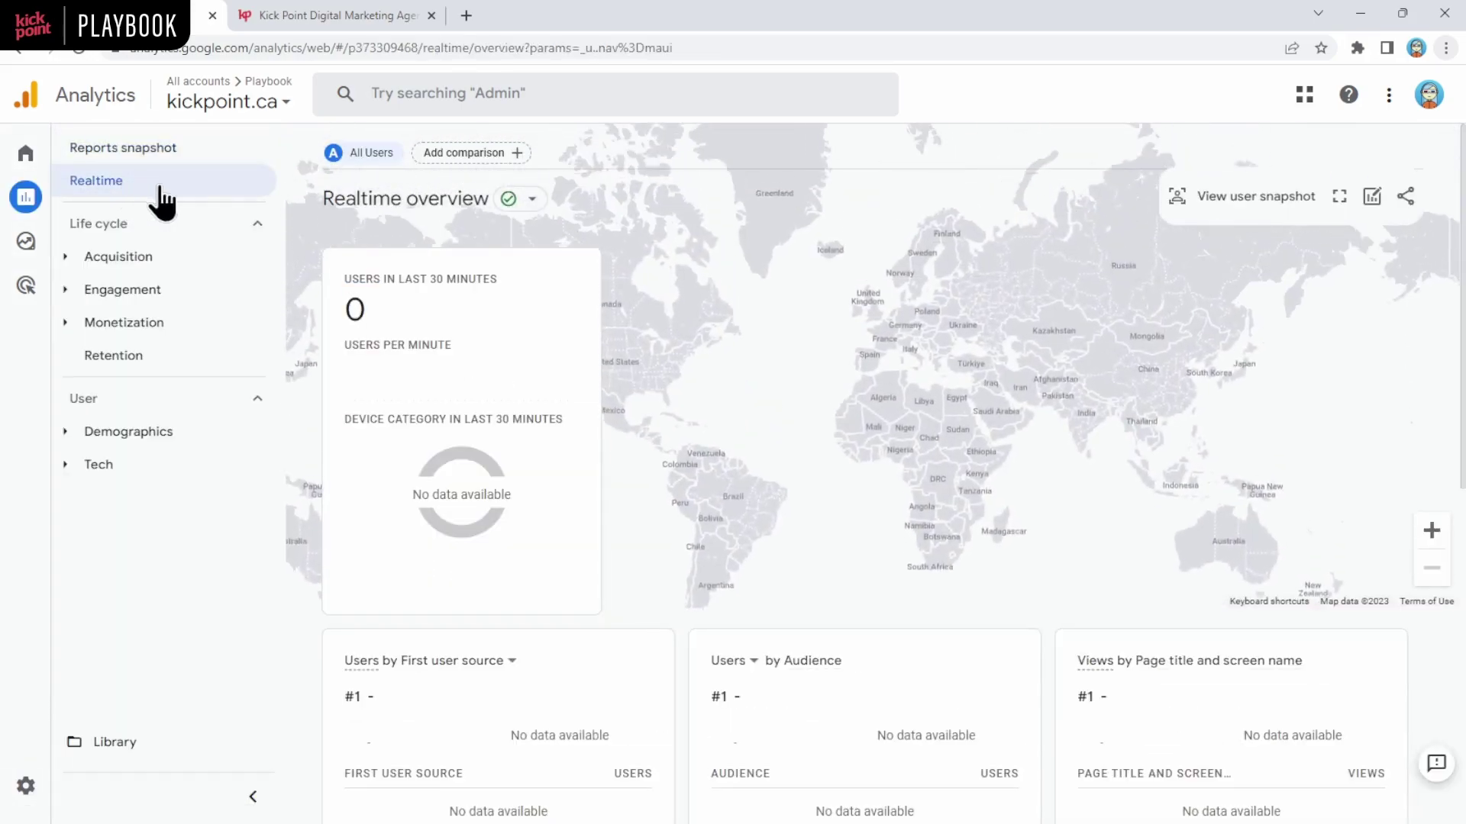